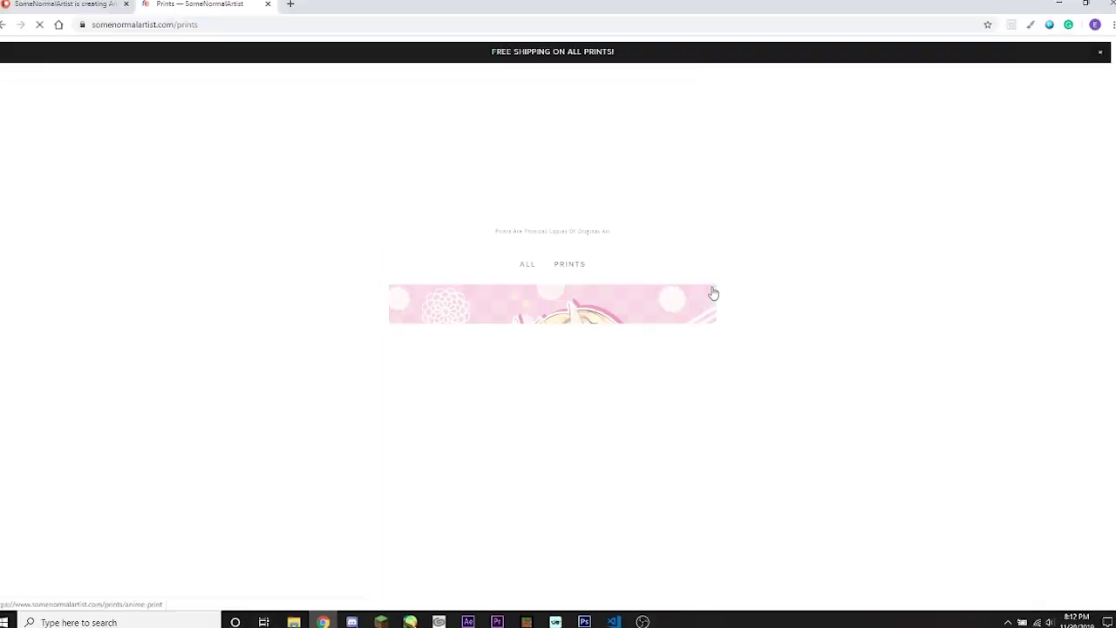
Browse the anime prints in the artist's shop and open the Futuristic City PSD File listing.
scroll(713, 294, "down", 2)
scroll(712, 294, "down", 3)
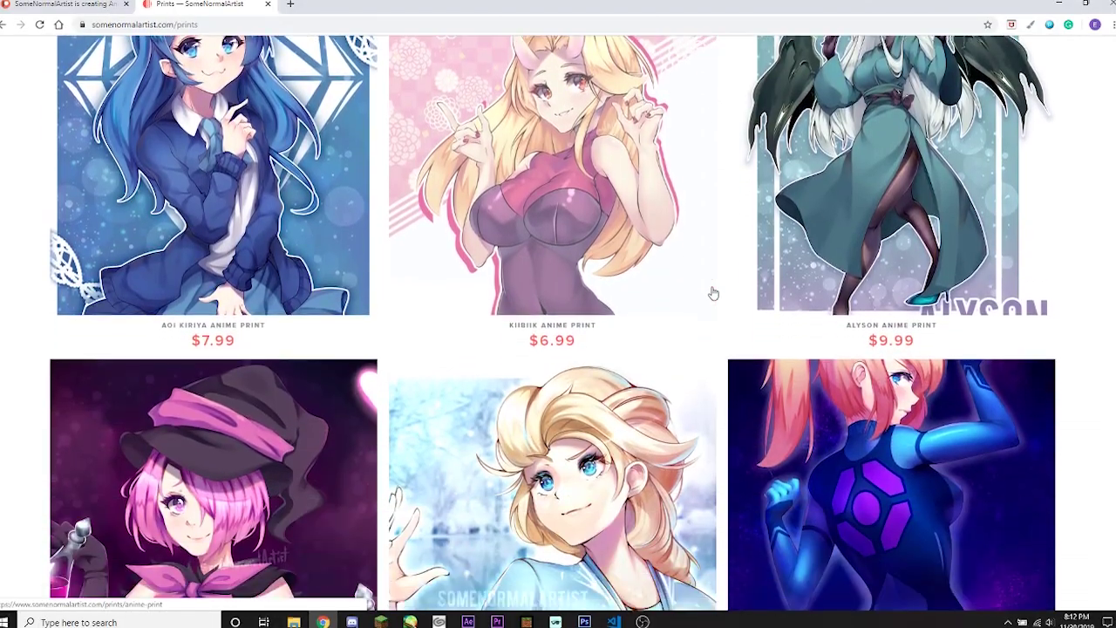
scroll(710, 294, "up", 1)
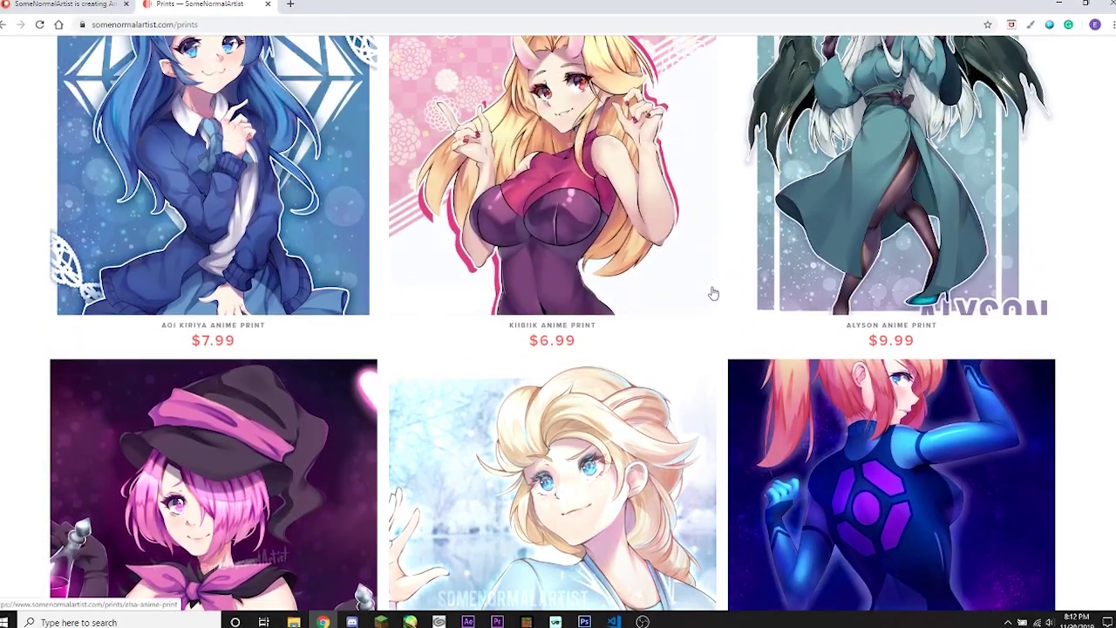
scroll(711, 294, "down", 5)
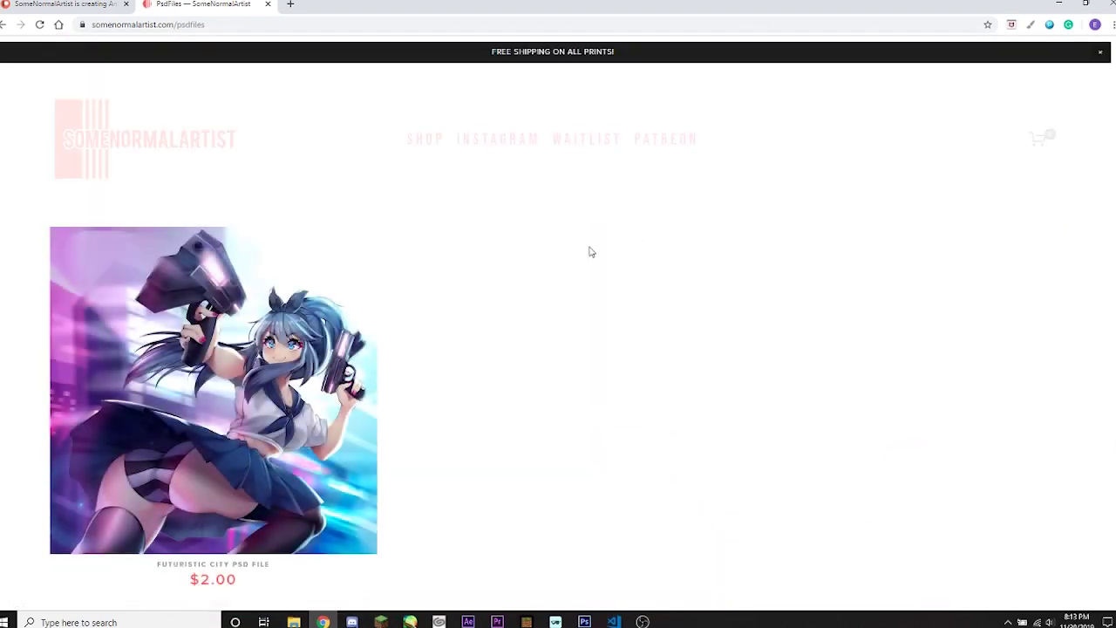
scroll(393, 384, "down", 1)
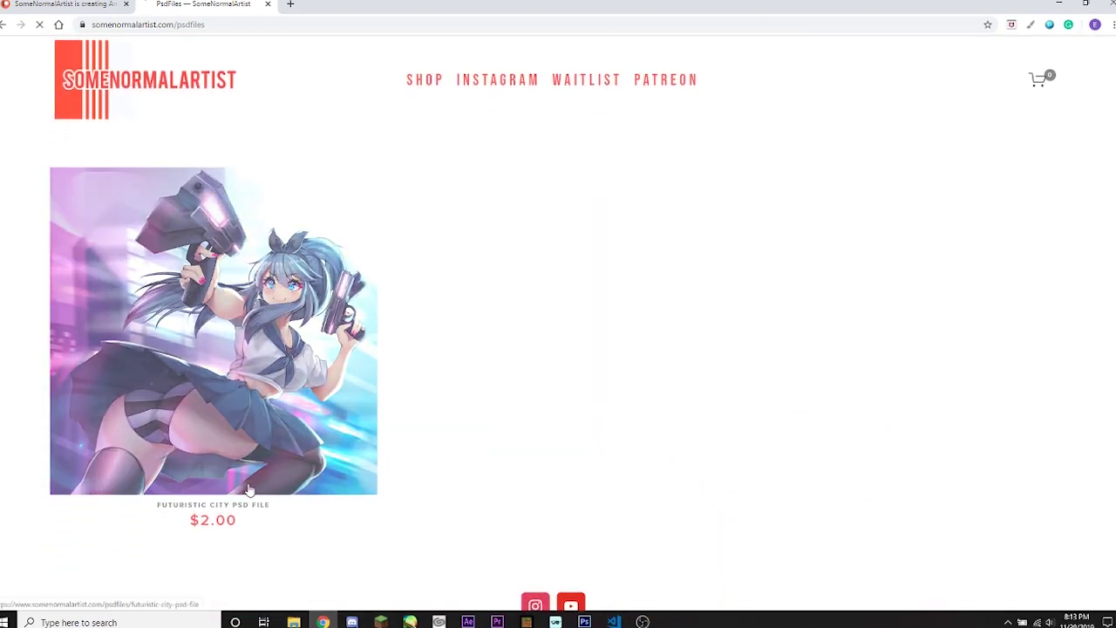
left_click(288, 407)
scroll(411, 346, "down", 2)
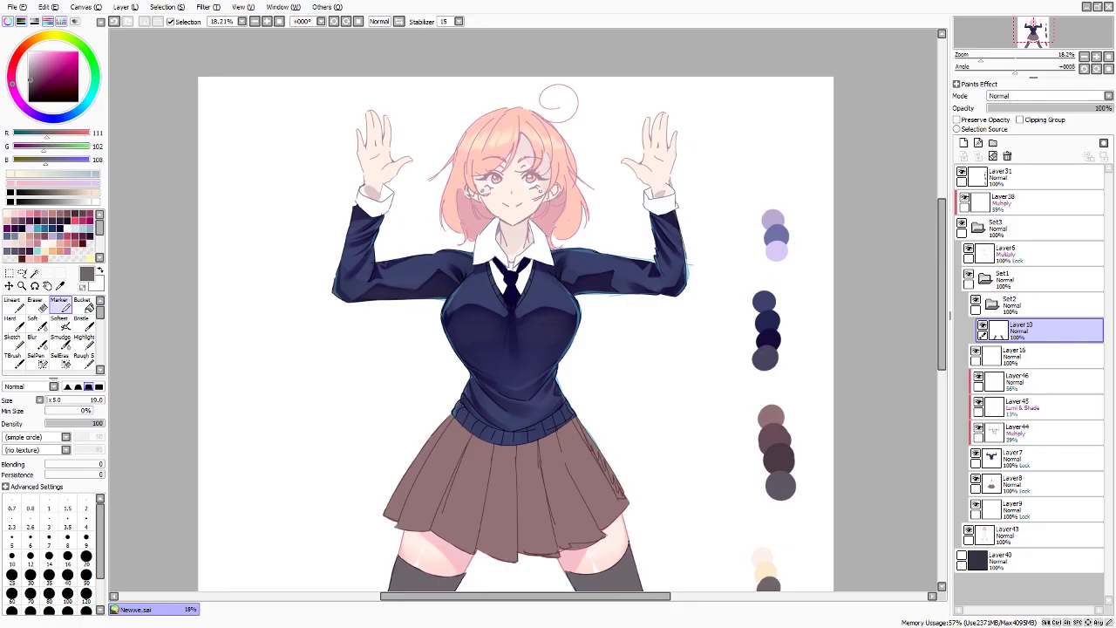
left_click_drag(989, 61, 992, 62)
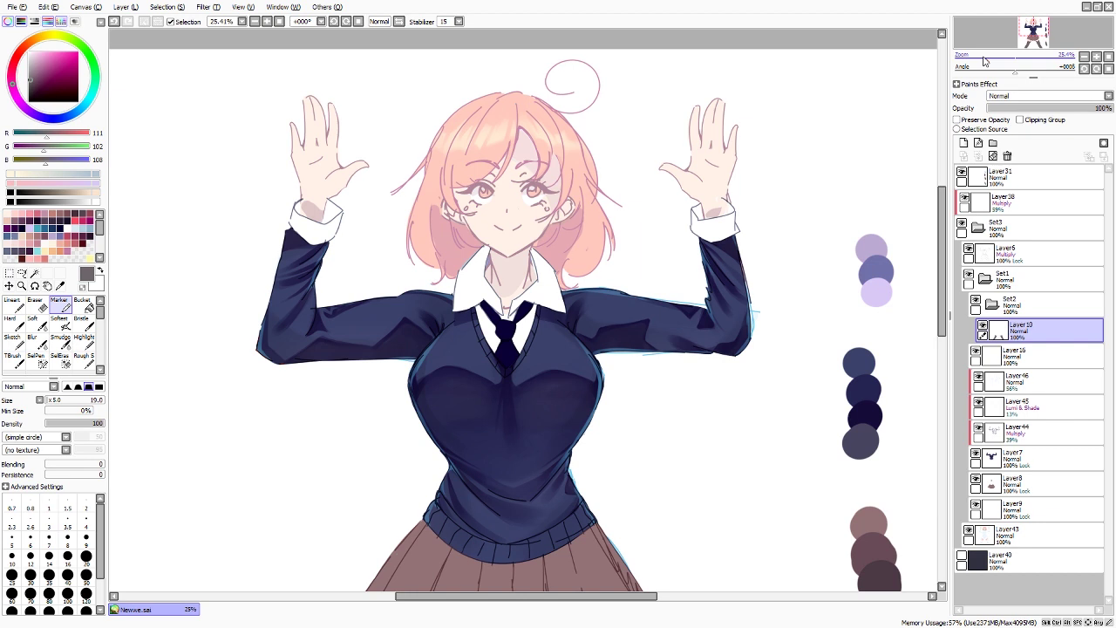
mouse_move(983, 60)
left_mouse_down()
mouse_move(946, 54)
mouse_move(1012, 57)
mouse_move(962, 56)
left_mouse_up()
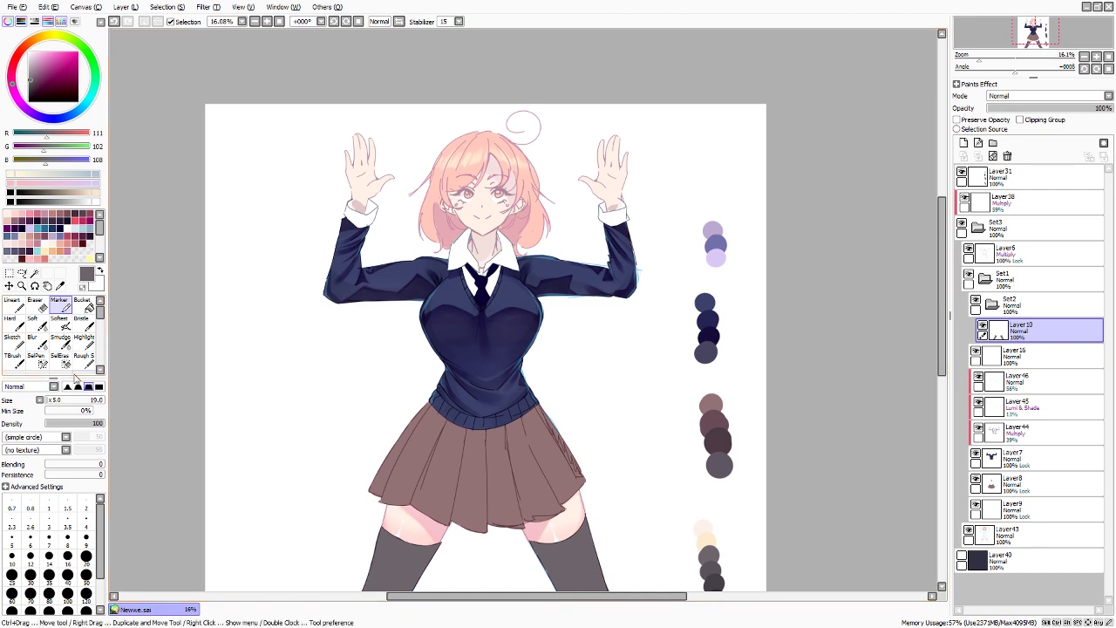
left_click_drag(1014, 46, 1009, 44)
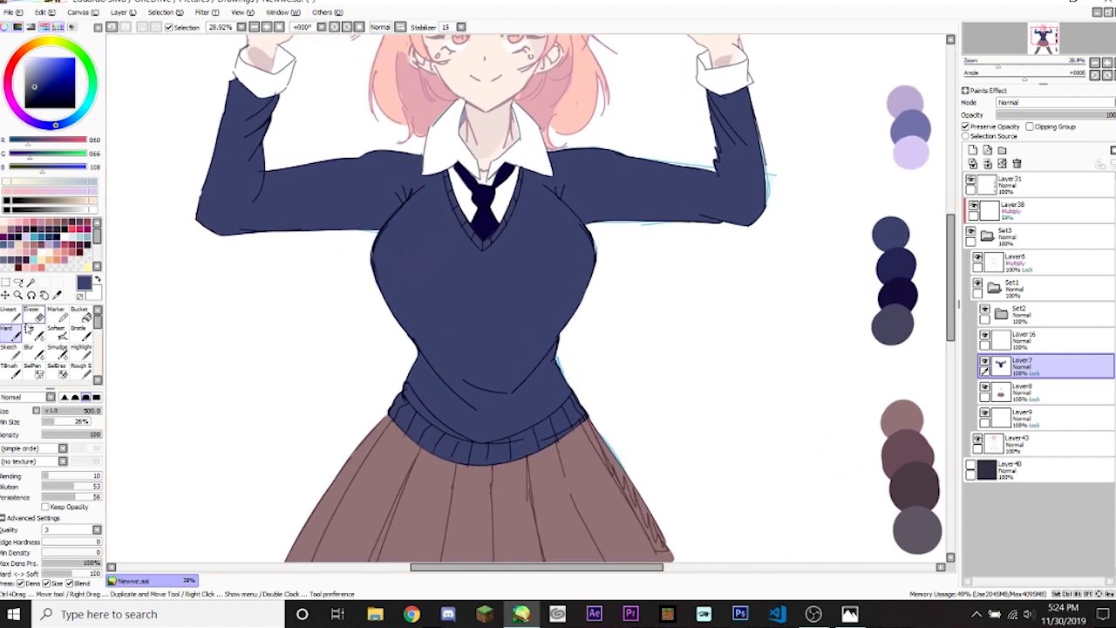
Sample the dark navy swatch and try a small shading stroke near the elbow of the raised sleeve, undoing it.
left_click_drag(924, 235, 721, 232)
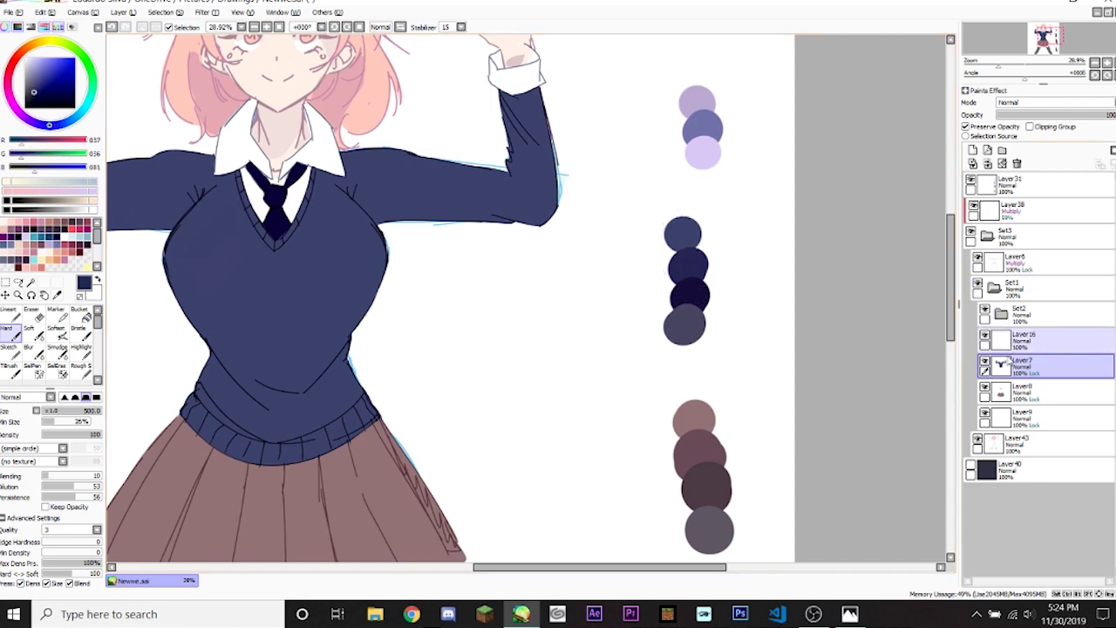
left_click_drag(1030, 67, 903, 71)
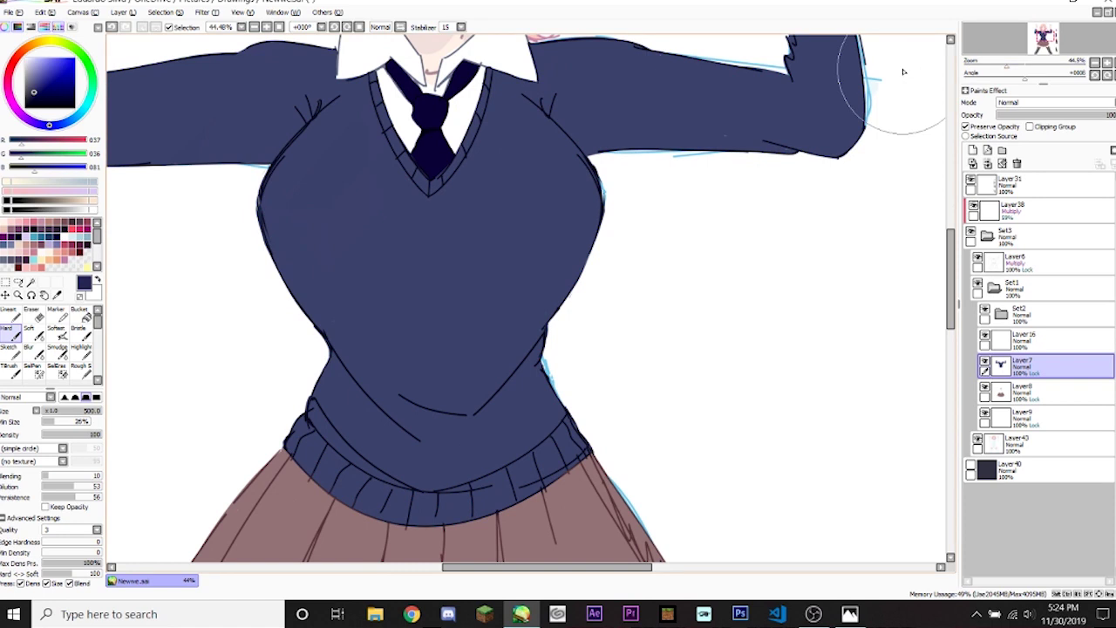
left_click_drag(1016, 55, 1009, 38)
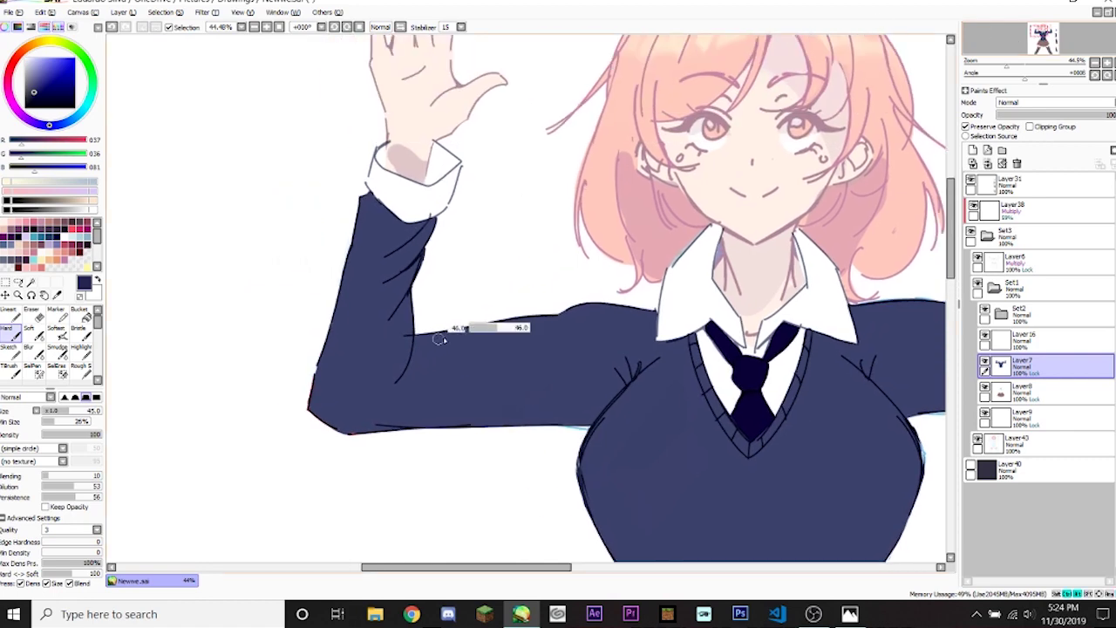
left_click_drag(438, 333, 468, 371)
key("ctrl+z")
key("ctrl+z")
Try narrow dark navy fold shadows across the left waist of the sweater with a size 44 brush.
left_click_drag(1013, 51, 1021, 57)
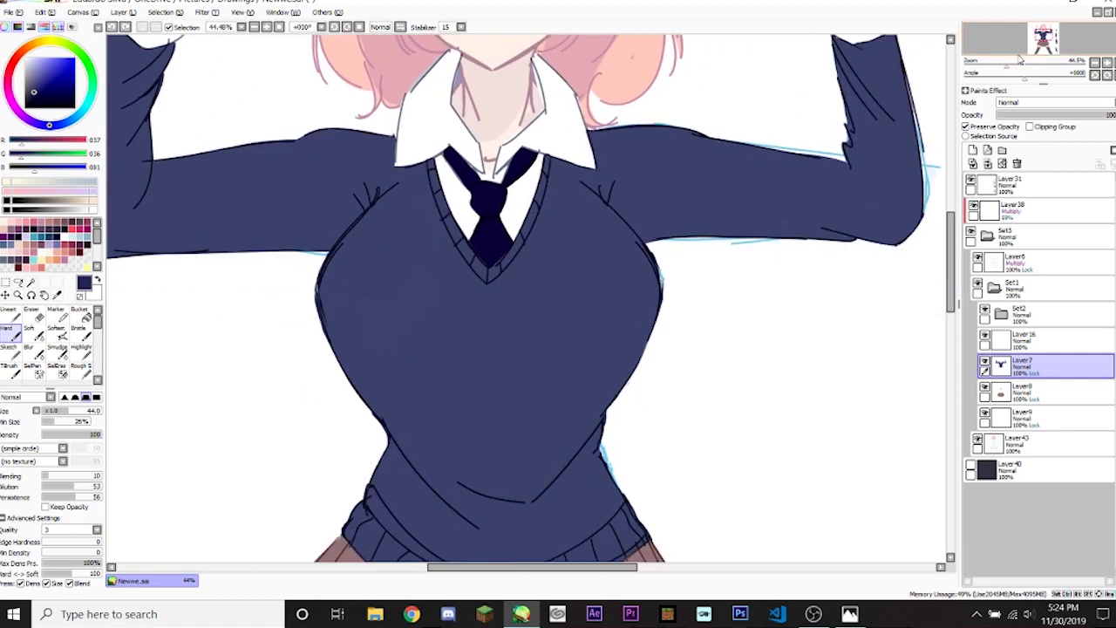
left_click_drag(389, 445, 467, 518)
left_click_drag(382, 471, 450, 531)
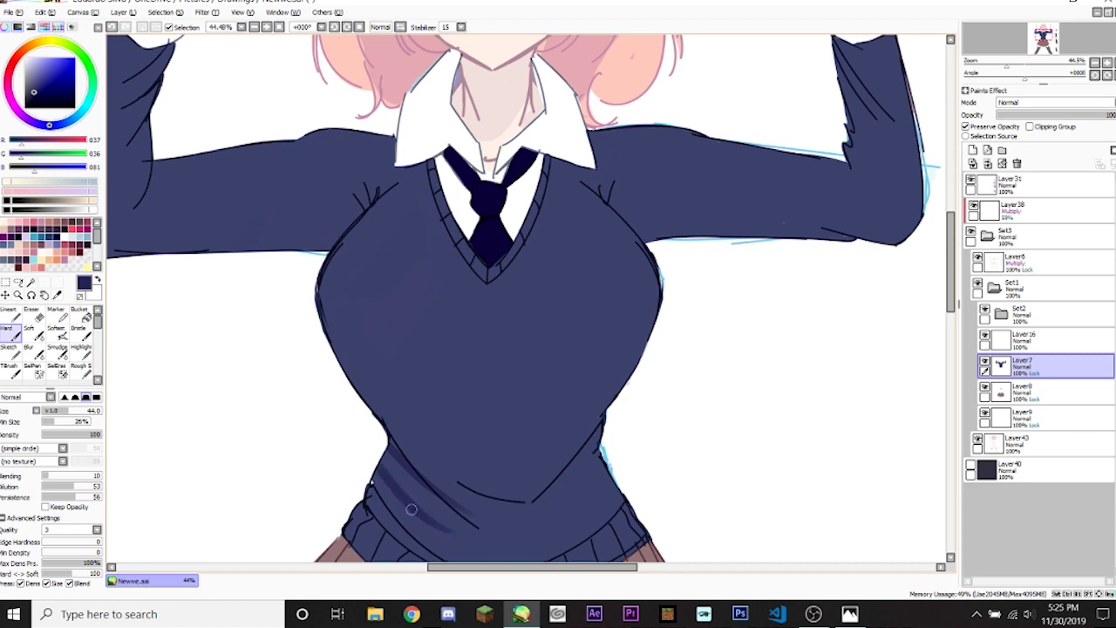
left_click_drag(369, 497, 413, 541)
Try shading along both side contours and the hem of the sweater in dark navy, with thin folds at the right waist.
left_click_drag(1030, 53, 1030, 57)
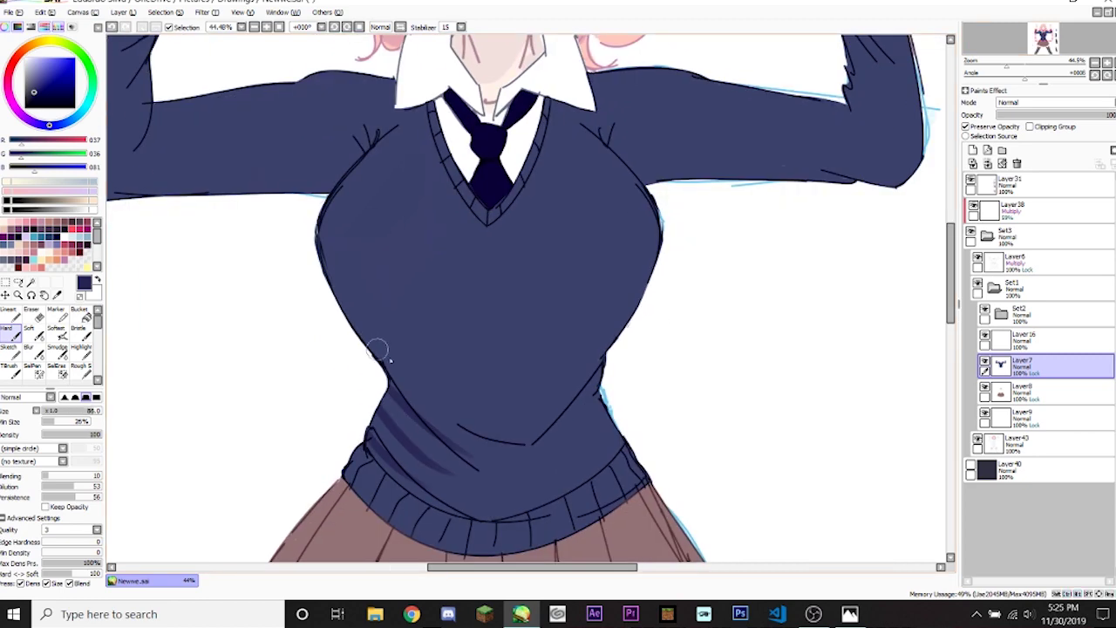
mouse_move(384, 362)
left_mouse_down()
mouse_move(334, 306)
mouse_move(387, 141)
left_mouse_up()
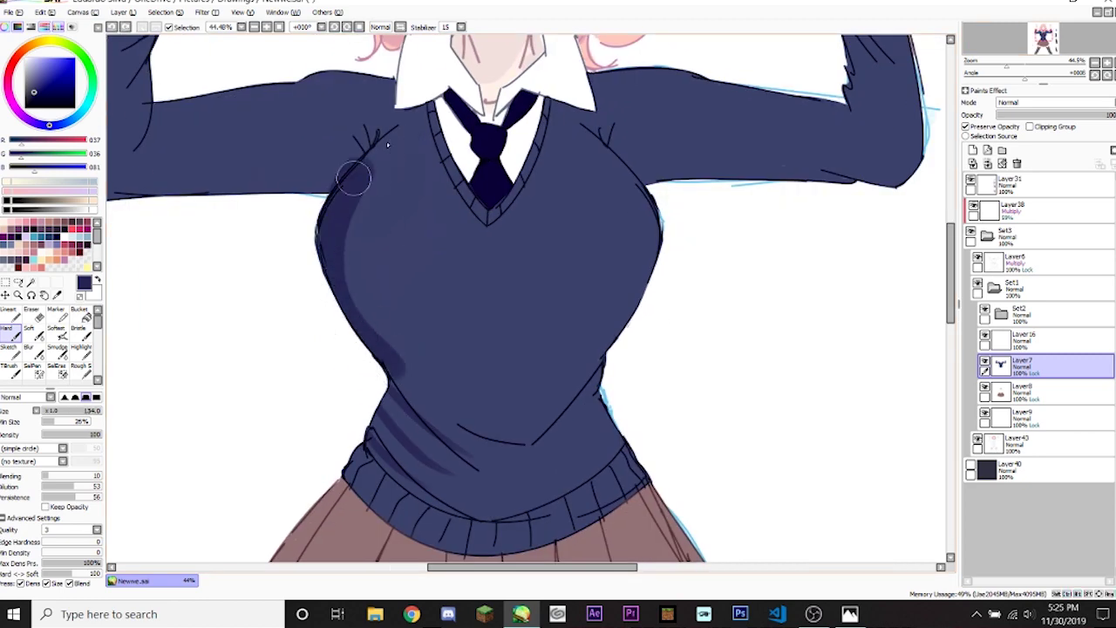
mouse_move(386, 375)
left_mouse_down()
mouse_move(359, 485)
mouse_move(430, 533)
mouse_move(575, 521)
mouse_move(628, 469)
mouse_move(604, 406)
mouse_move(611, 360)
mouse_move(659, 255)
mouse_move(613, 169)
mouse_move(609, 332)
mouse_move(590, 325)
mouse_move(583, 362)
left_mouse_up()
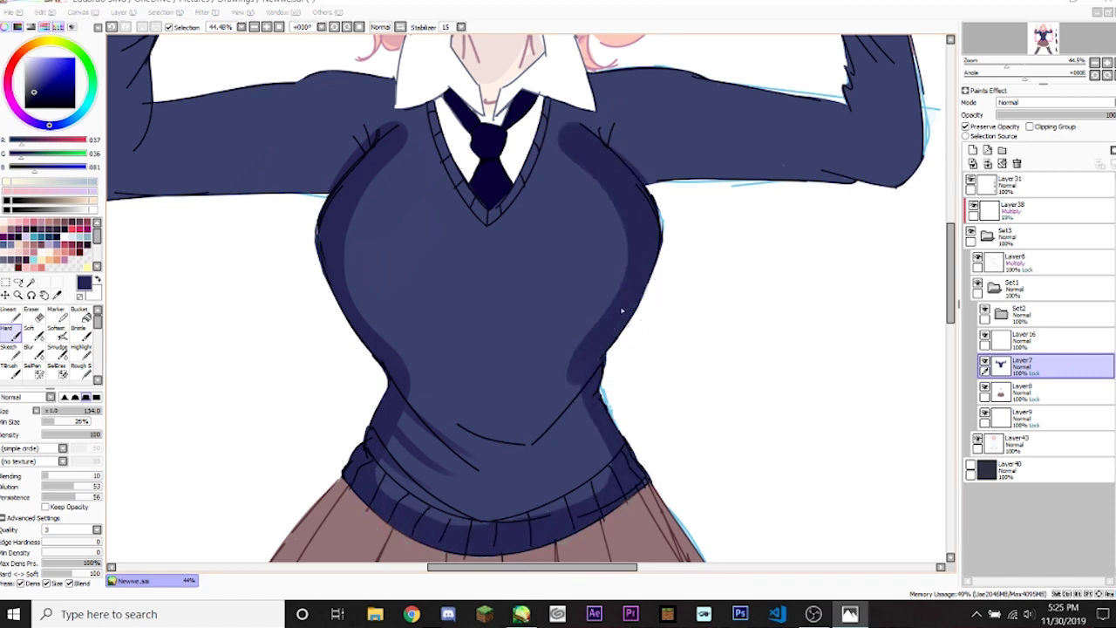
mouse_move(610, 338)
left_mouse_down()
mouse_move(531, 399)
mouse_move(508, 489)
left_mouse_up()
key("bracketleft")
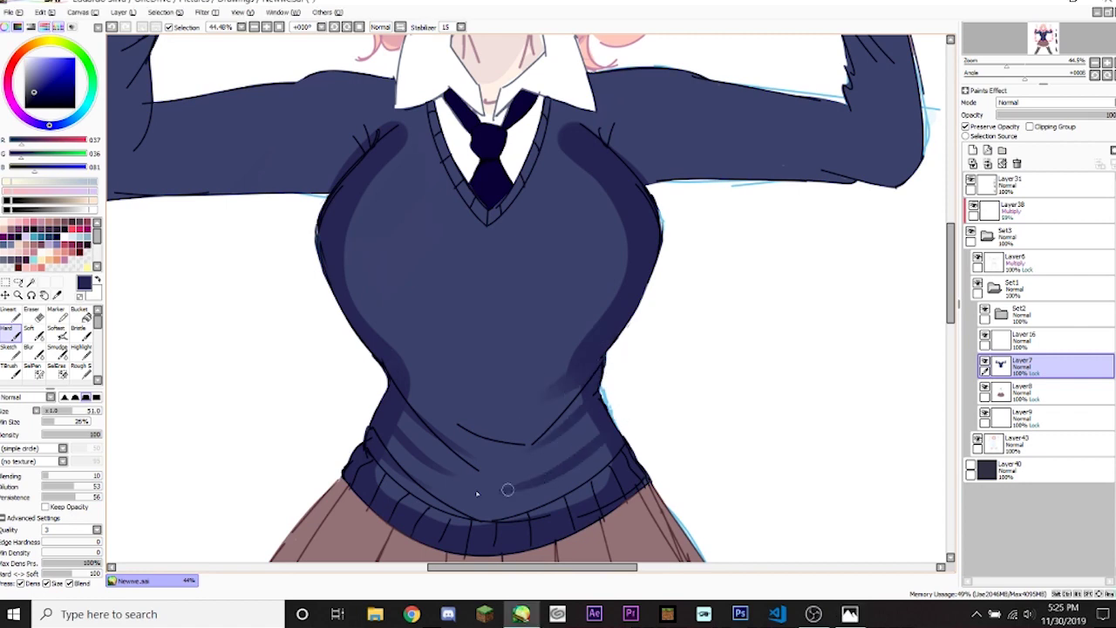
mouse_move(1007, 54)
left_mouse_down()
mouse_move(977, 61)
mouse_move(991, 61)
left_mouse_up()
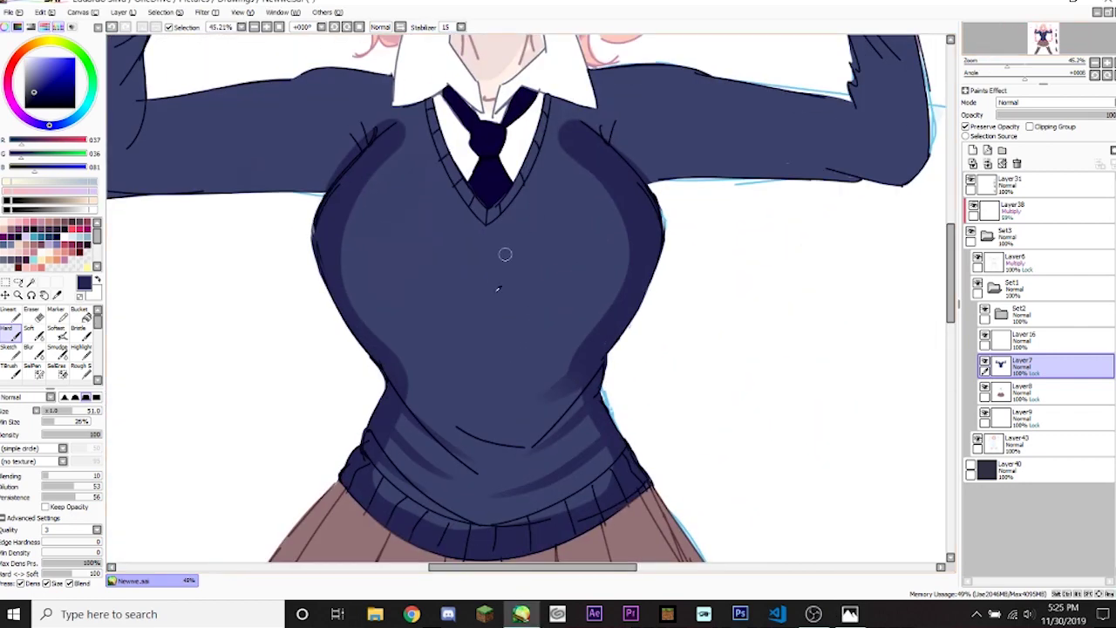
left_click(375, 286, "alt")
mouse_move(375, 286)
left_mouse_down()
mouse_move(490, 98)
mouse_move(372, 381)
mouse_move(361, 364)
mouse_move(629, 153)
mouse_move(591, 515)
mouse_move(616, 154)
mouse_move(593, 392)
left_mouse_up()
left_click_drag(968, 62, 1001, 63)
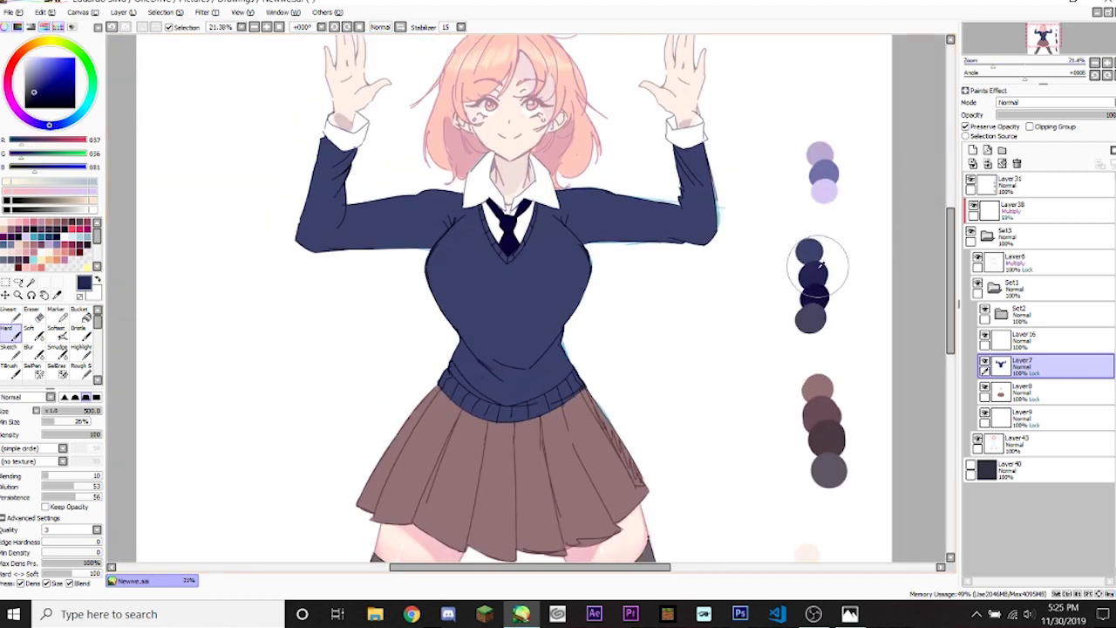
Sample the dark navy shadow colour from the palette swatches beside the character.
left_click(818, 270, "alt")
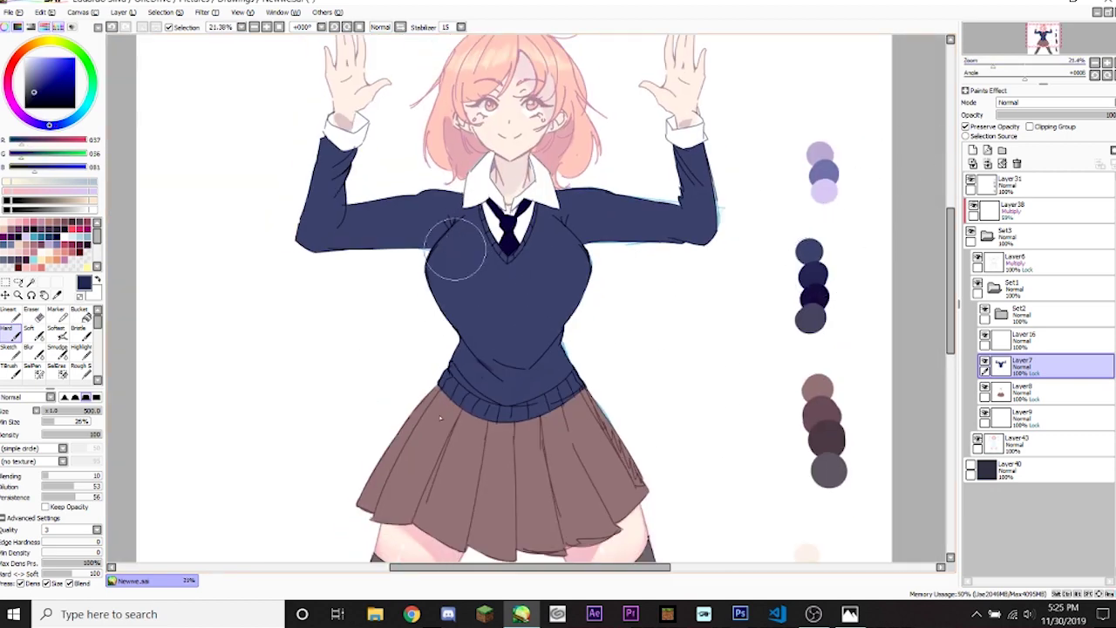
left_click_drag(981, 63, 1008, 72)
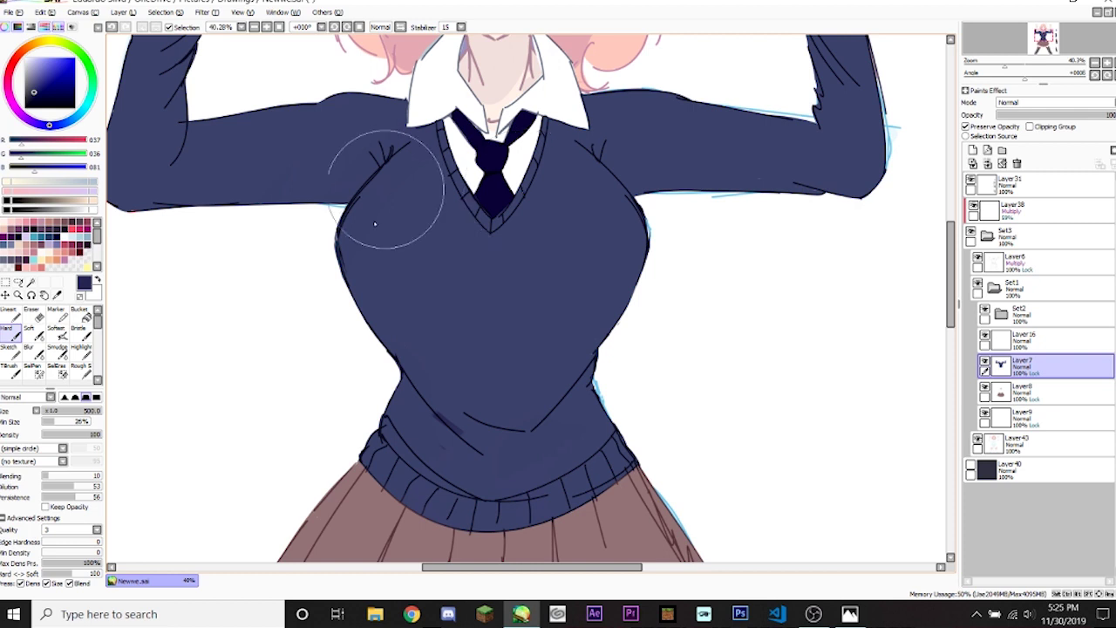
left_click_drag(398, 194, 361, 287)
key("ctrl+z")
left_click_drag(357, 231, 459, 313)
key("ctrl+z")
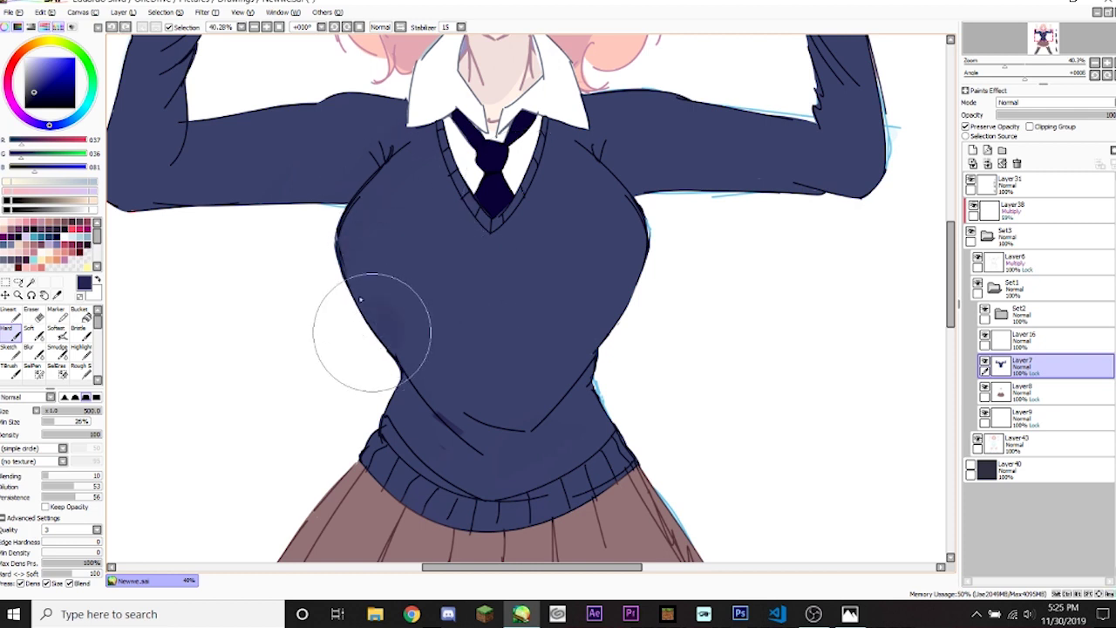
Block in one large dark navy shadow over the sweater's torso below the collar, and sample the base navy near the waist.
mouse_move(375, 323)
left_mouse_down()
mouse_move(432, 284)
mouse_move(418, 277)
mouse_move(419, 303)
mouse_move(404, 314)
mouse_move(474, 322)
mouse_move(462, 279)
mouse_move(482, 292)
mouse_move(514, 288)
mouse_move(511, 310)
mouse_move(604, 286)
mouse_move(601, 302)
mouse_move(484, 307)
mouse_move(613, 278)
mouse_move(613, 294)
mouse_move(497, 288)
mouse_move(433, 263)
mouse_move(388, 327)
mouse_move(390, 303)
mouse_move(461, 336)
mouse_move(463, 392)
mouse_move(469, 366)
mouse_move(584, 352)
mouse_move(476, 392)
mouse_move(428, 381)
mouse_move(451, 345)
mouse_move(493, 376)
mouse_move(483, 377)
mouse_move(544, 386)
mouse_move(607, 330)
mouse_move(456, 383)
mouse_move(511, 481)
left_mouse_up()
left_click(511, 481, "alt")
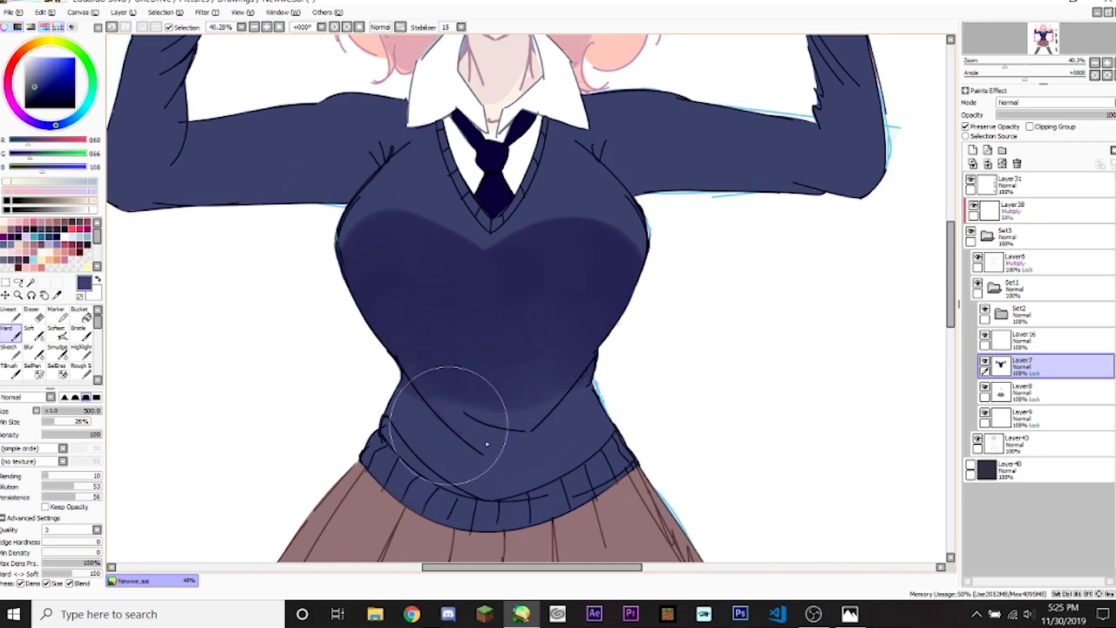
Brush thin dark navy fold shadows along the left crease line above the sweater's hem with a size 33 brush.
mouse_move(1009, 48)
left_mouse_down()
mouse_move(1026, 42)
mouse_move(1015, 64)
left_mouse_up()
left_click(823, 155, "alt")
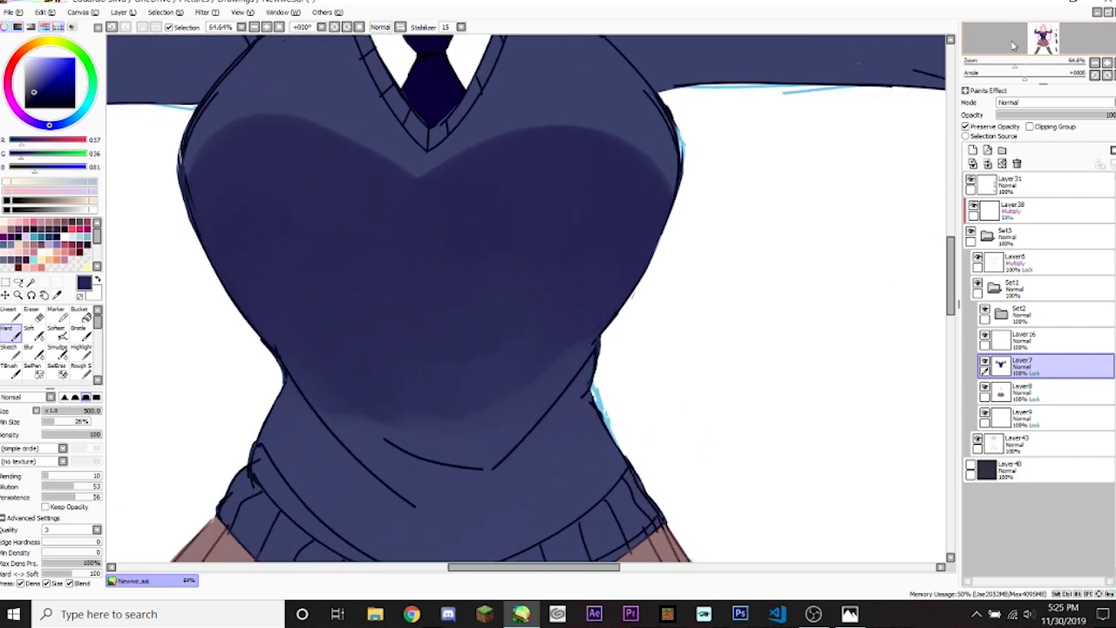
scroll(599, 99, "down", 3)
left_click_drag(431, 220, 559, 350)
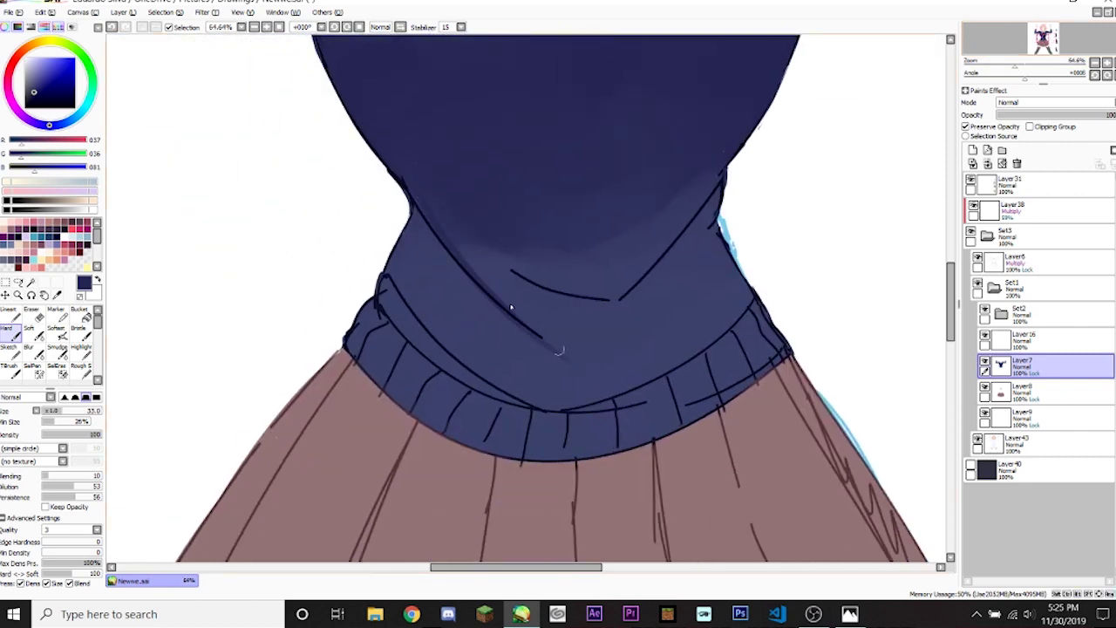
left_click_drag(456, 246, 545, 306)
key("ctrl+z")
left_click_drag(461, 252, 558, 307)
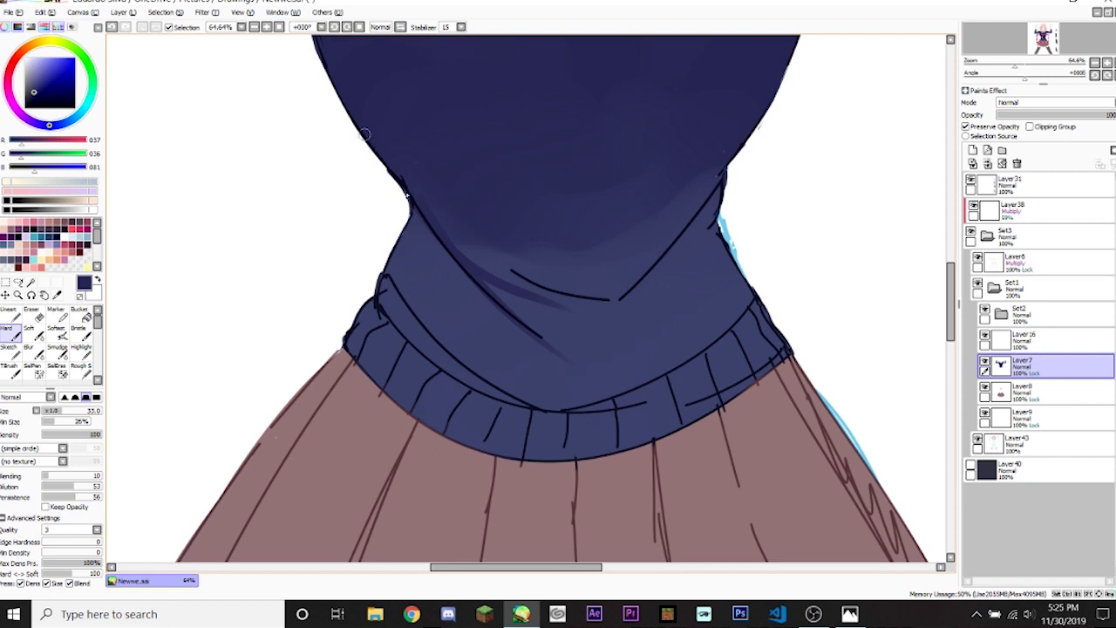
Broaden the fold shadow beneath the curved crease at the sweater's waist using larger brush sizes.
key("]")
key("]")
key("]")
key("]")
key("]")
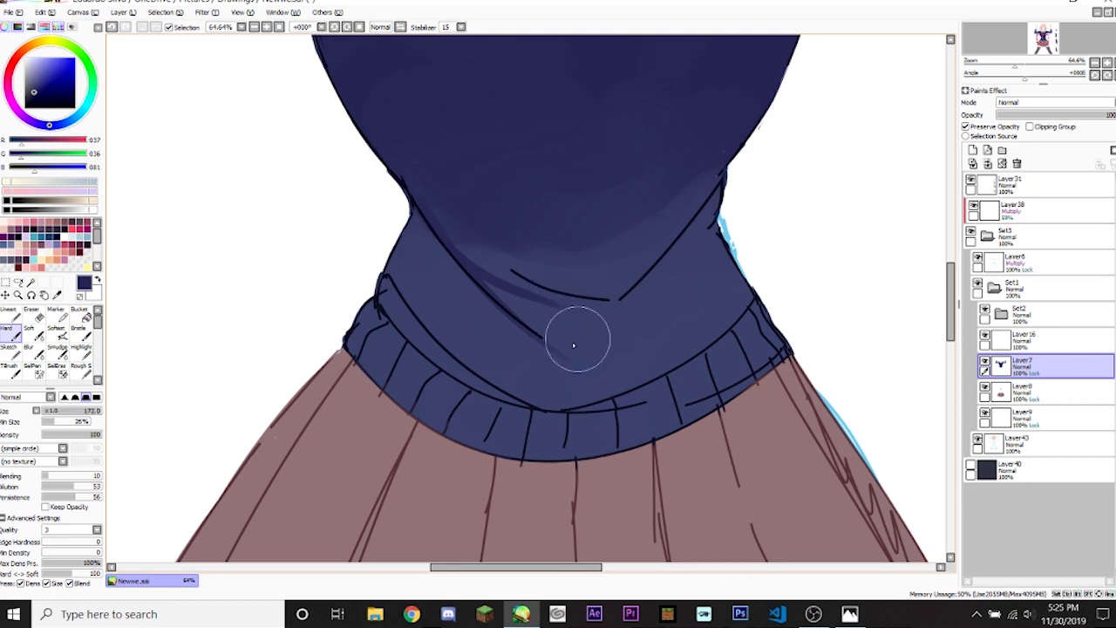
key("]")
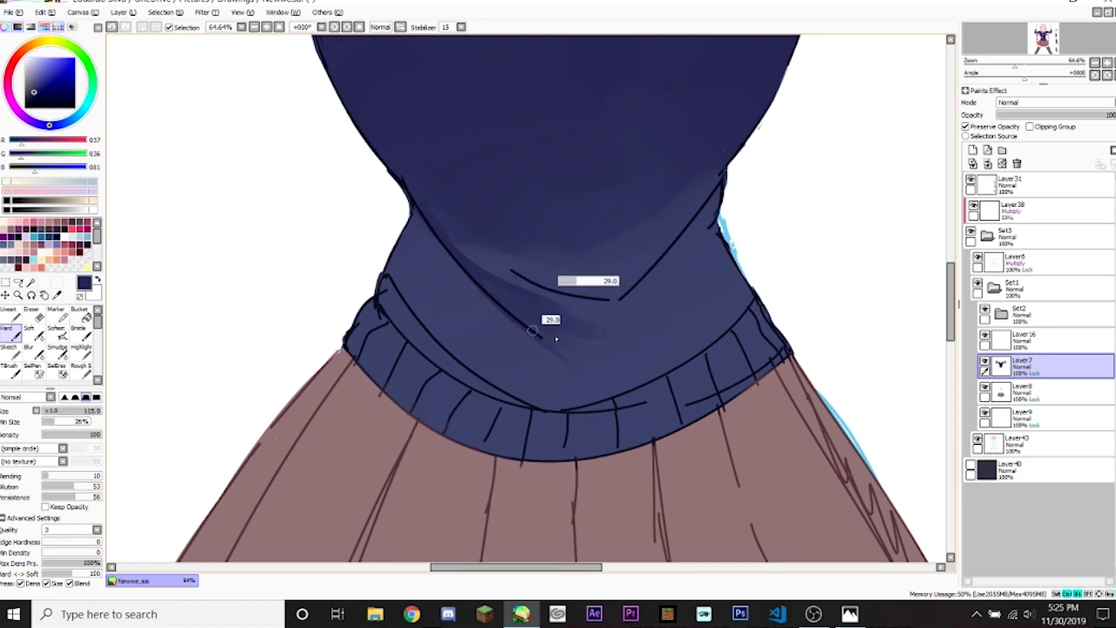
left_click_drag(543, 299, 586, 324)
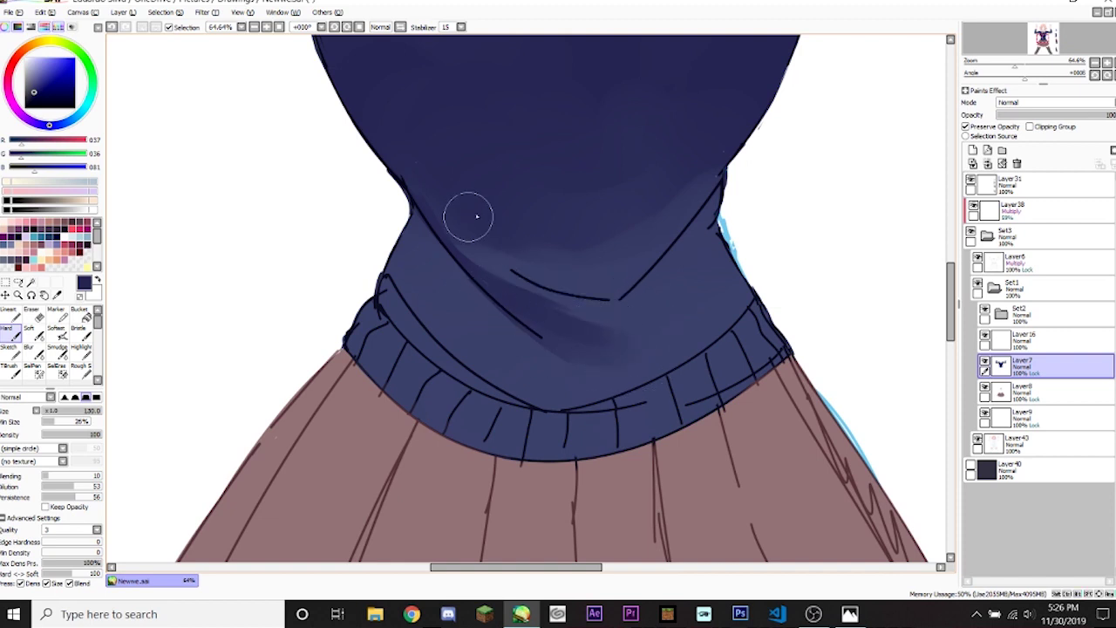
left_click_drag(468, 217, 553, 316)
Enlarge the brush to size 215 and soften the waist fold shadow's right end into the sweater's base colour.
key("]")
key("]")
key("]")
key("]")
key("]")
mouse_move(670, 336)
left_mouse_down()
mouse_move(637, 273)
mouse_move(530, 297)
mouse_move(665, 329)
mouse_move(666, 272)
mouse_move(619, 246)
mouse_move(558, 341)
left_mouse_up()
left_click_drag(1003, 67, 992, 64)
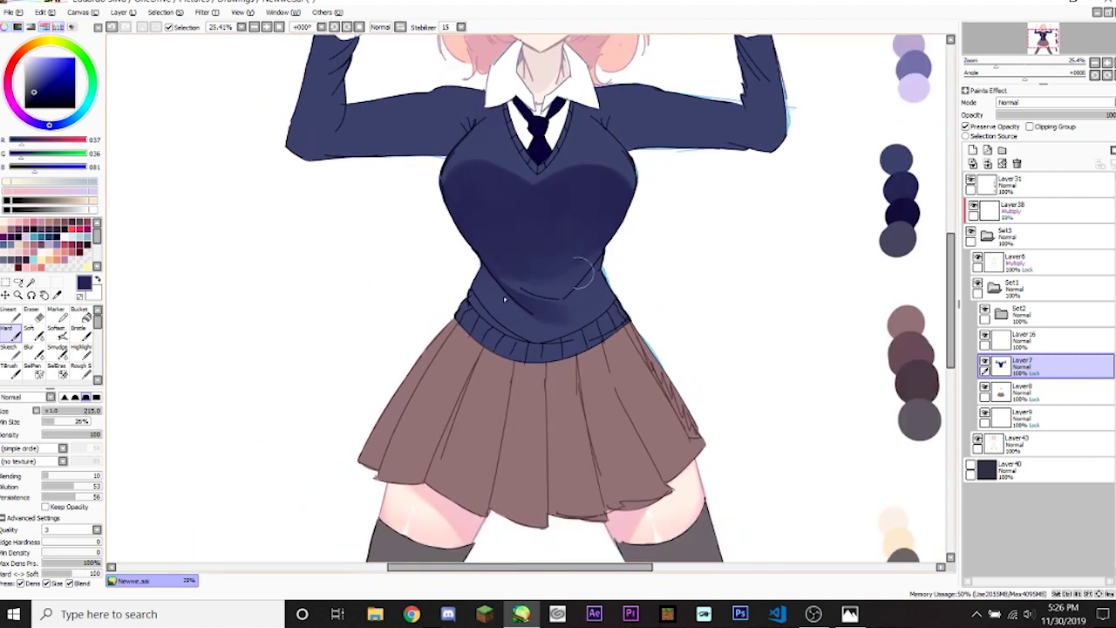
Flip the canvas view horizontally and set the brush size to 27 for finer fold shading.
scroll(698, 249, "up", 3)
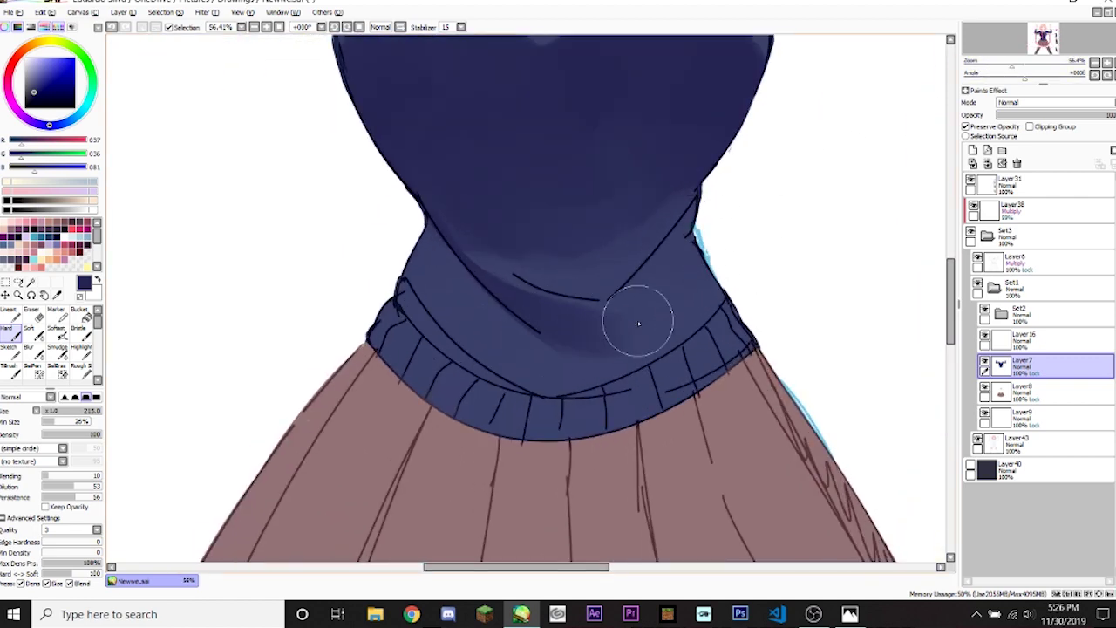
key("bracketleft")
key("bracketleft")
key("bracketleft")
key("bracketleft")
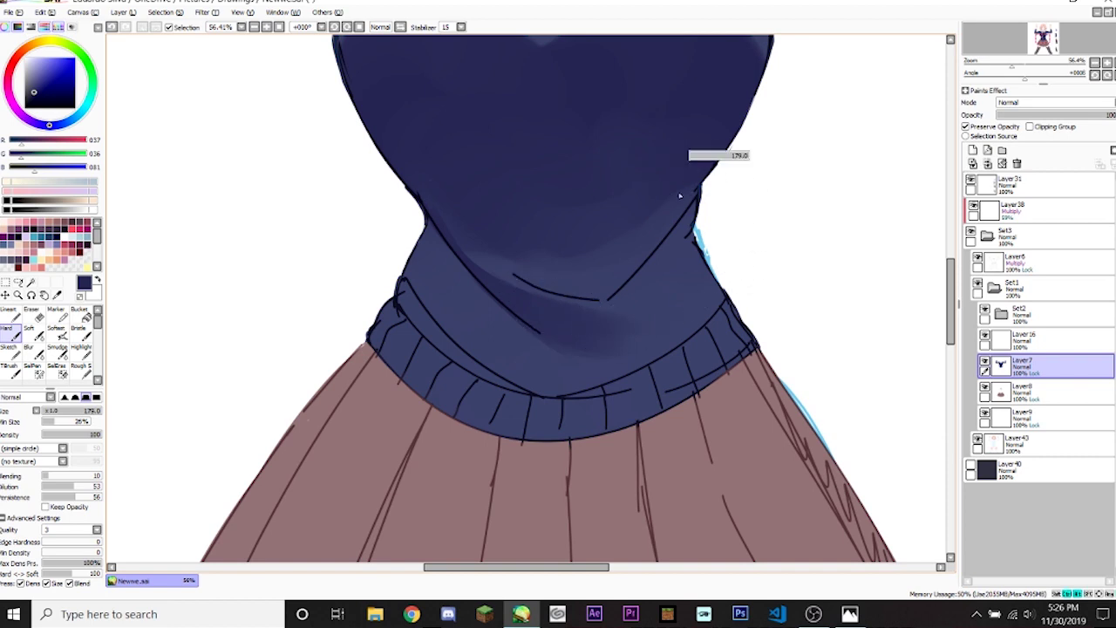
key("h")
key("bracketright")
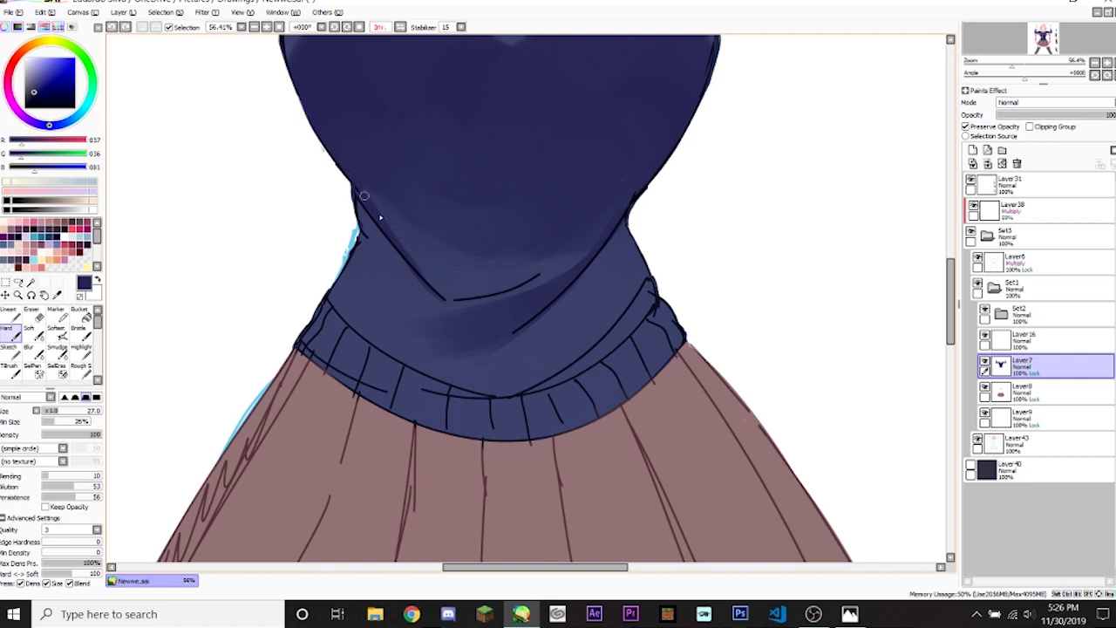
Refine the dark navy fold shadows just above the curved crease and along the diagonal crease at the sweater's waist.
key("ctrl+z")
key("ctrl+z")
key("ctrl+y")
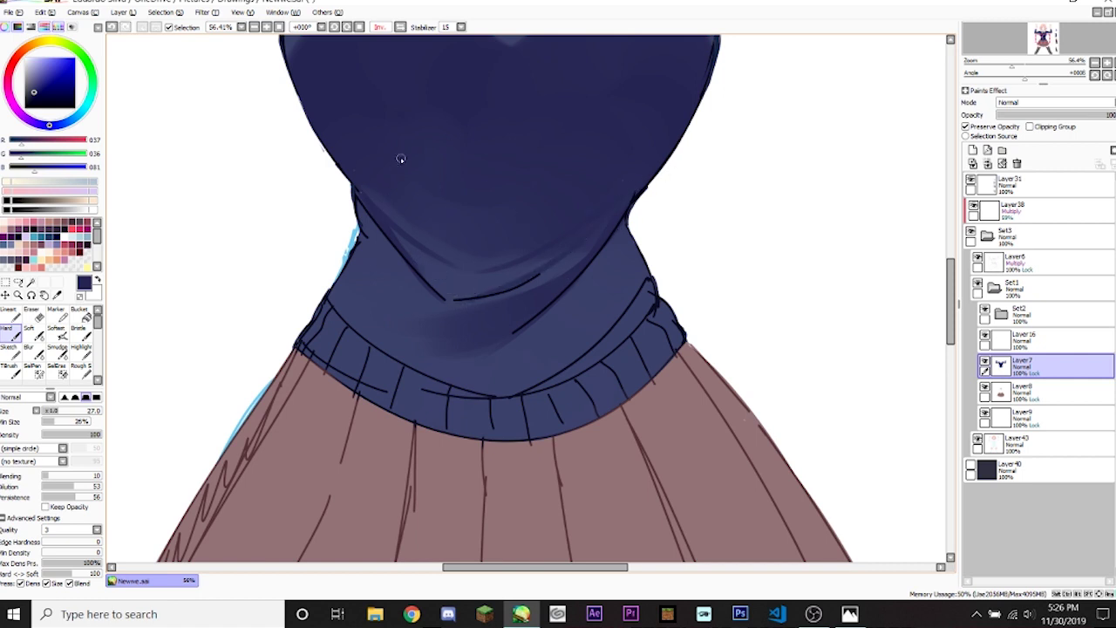
mouse_move(430, 280)
left_mouse_down()
mouse_move(451, 291)
mouse_move(471, 262)
mouse_move(406, 244)
left_mouse_up()
left_click_drag(377, 90, 430, 90)
mouse_move(506, 236)
left_mouse_down()
mouse_move(488, 218)
mouse_move(449, 218)
mouse_move(488, 253)
left_mouse_up()
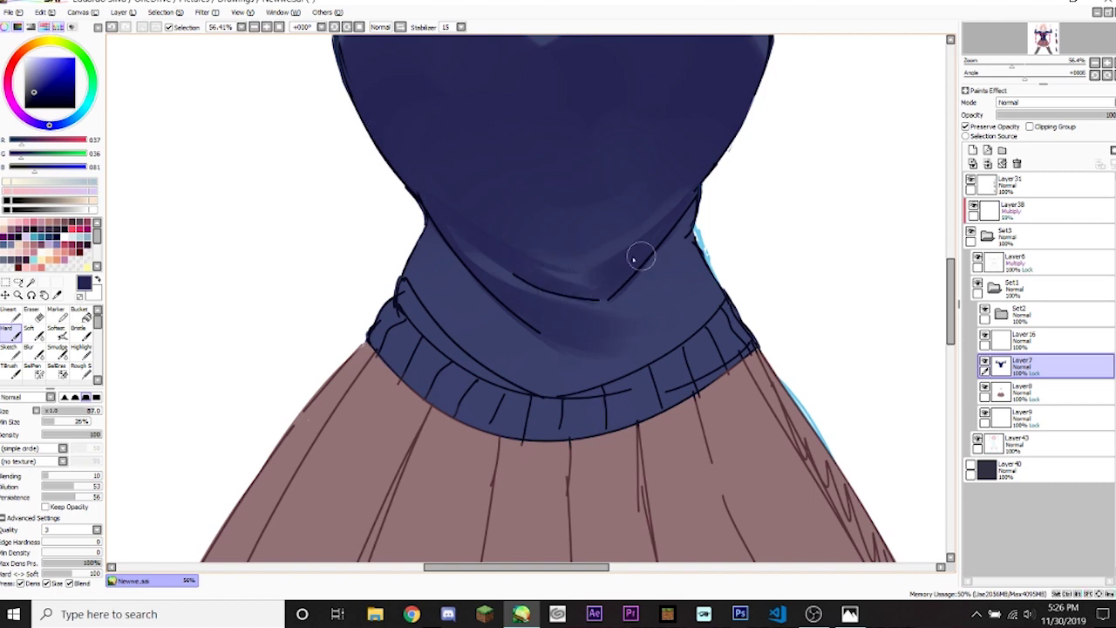
Refine the waist fold shadows along both diagonal creases, alternating between the sampled base colour and dark navy.
mouse_move(573, 279)
left_mouse_down()
mouse_move(551, 275)
mouse_move(688, 186)
mouse_move(665, 229)
left_mouse_up()
left_click(676, 303, "alt")
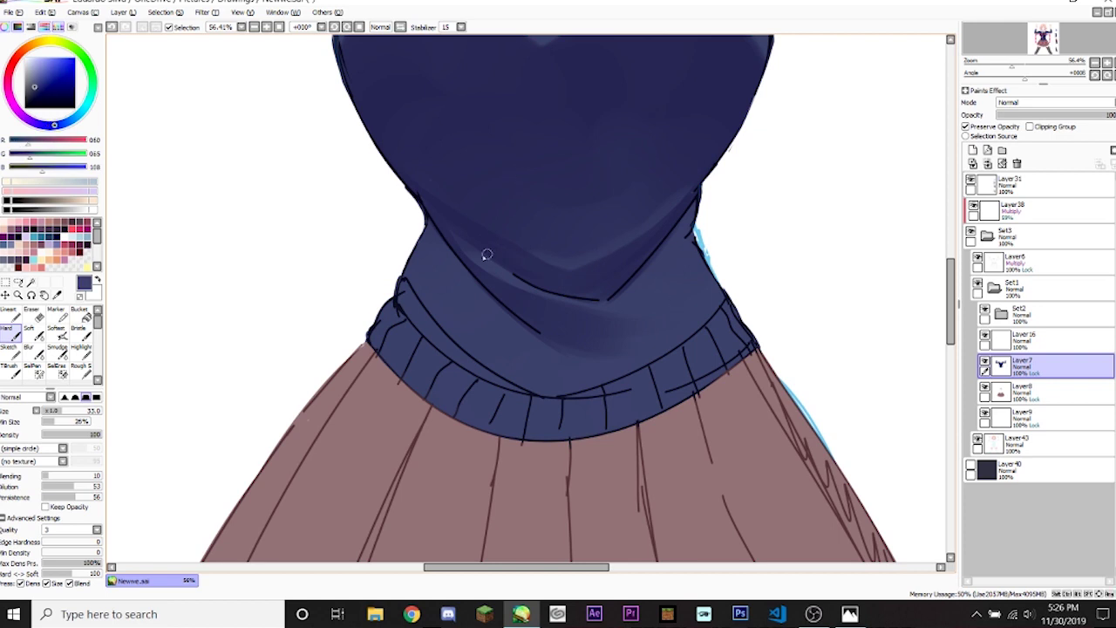
left_click_drag(480, 260, 484, 261)
left_click(501, 287, "alt")
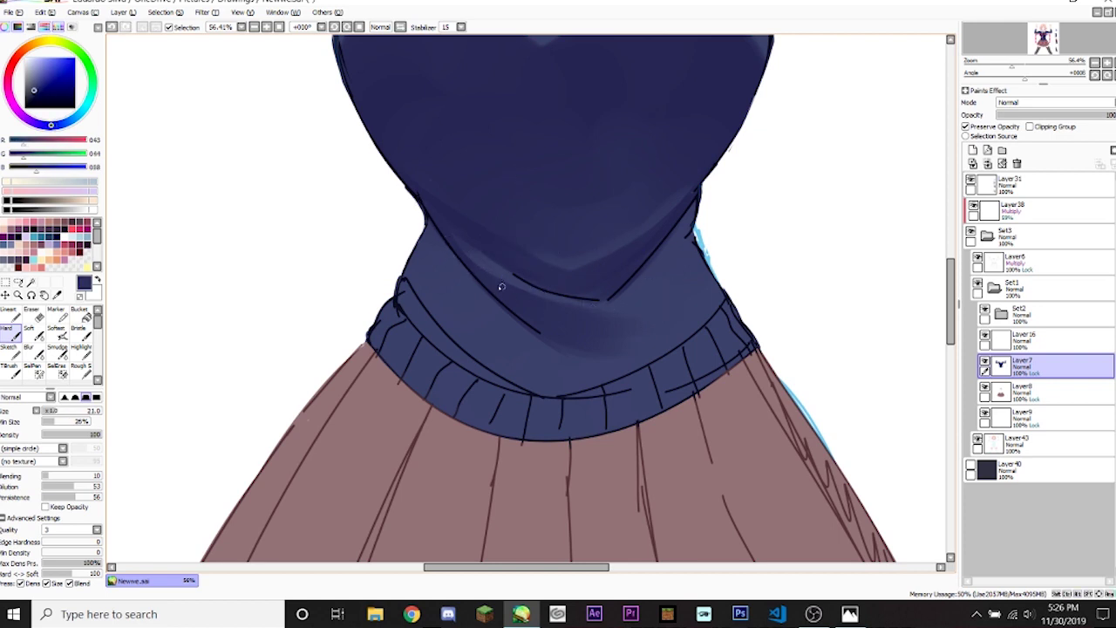
left_click_drag(500, 287, 459, 237)
scroll(1006, 41, "down", 5)
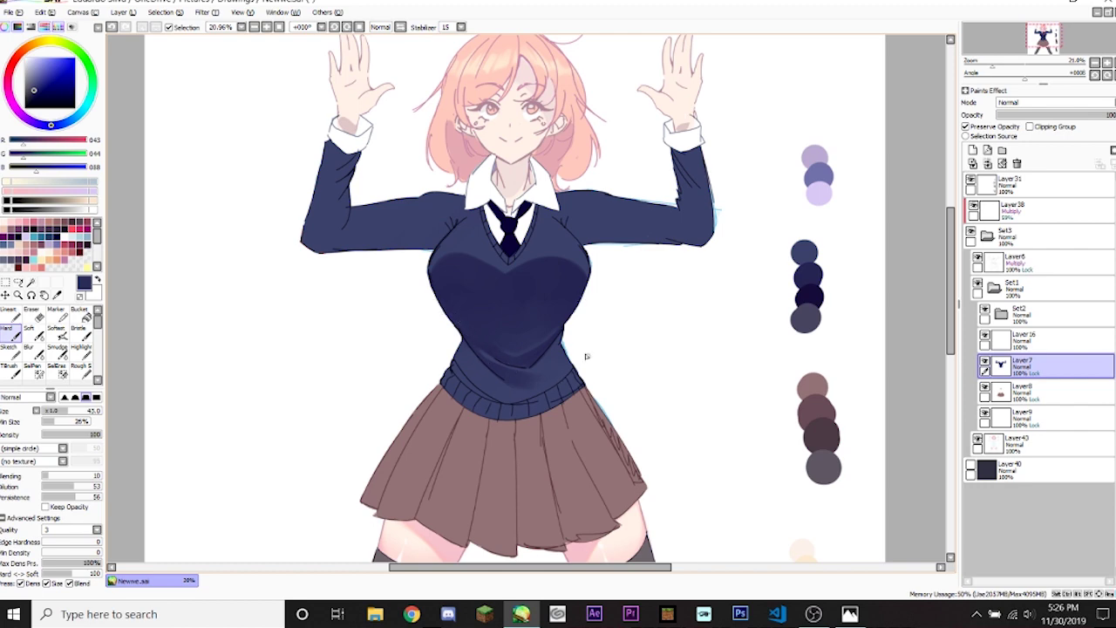
scroll(978, 43, "up", 5)
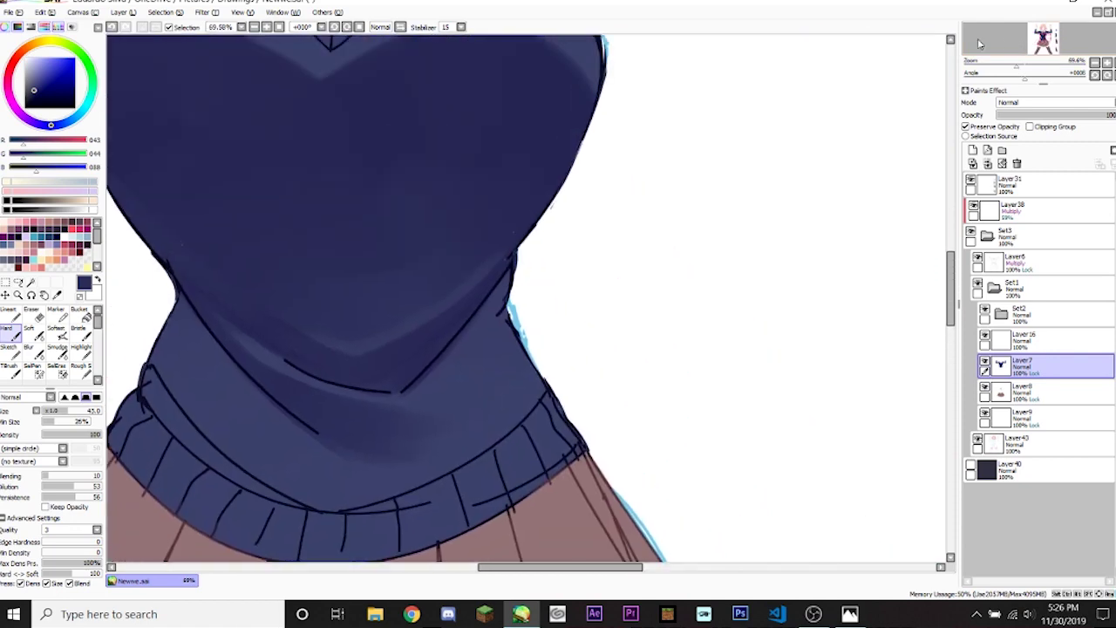
Shade the area beneath the right diagonal crease at the sweater's waist with dark navy.
key("bracketleft")
key("bracketleft")
key("bracketleft")
key("bracketleft")
key("bracketleft")
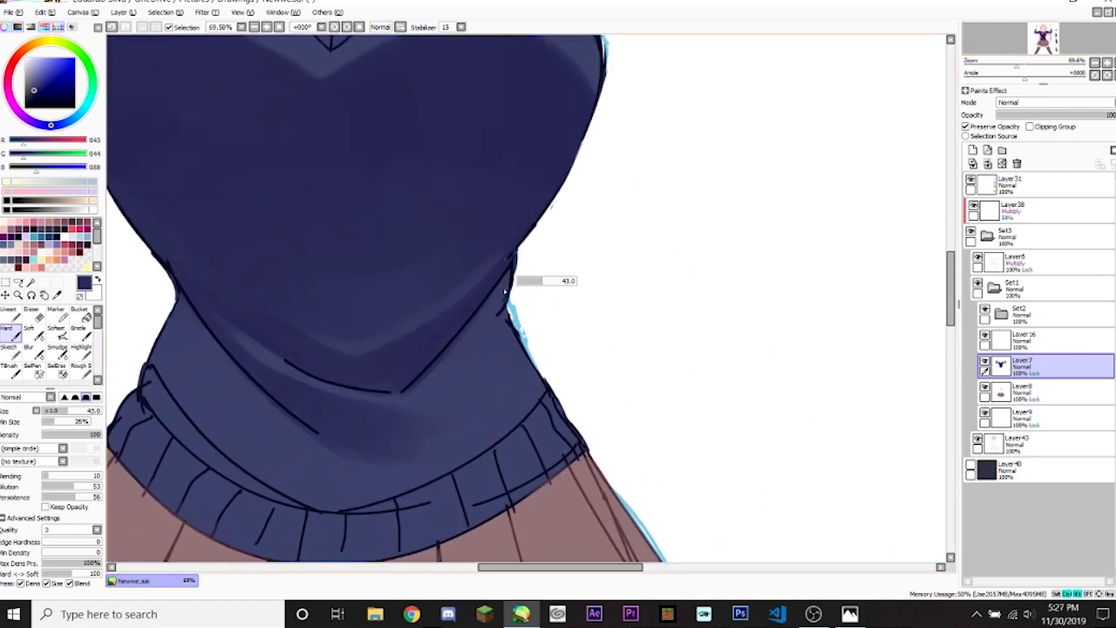
mouse_move(472, 351)
left_mouse_down()
mouse_move(448, 392)
mouse_move(489, 319)
mouse_move(440, 382)
mouse_move(497, 297)
left_mouse_up()
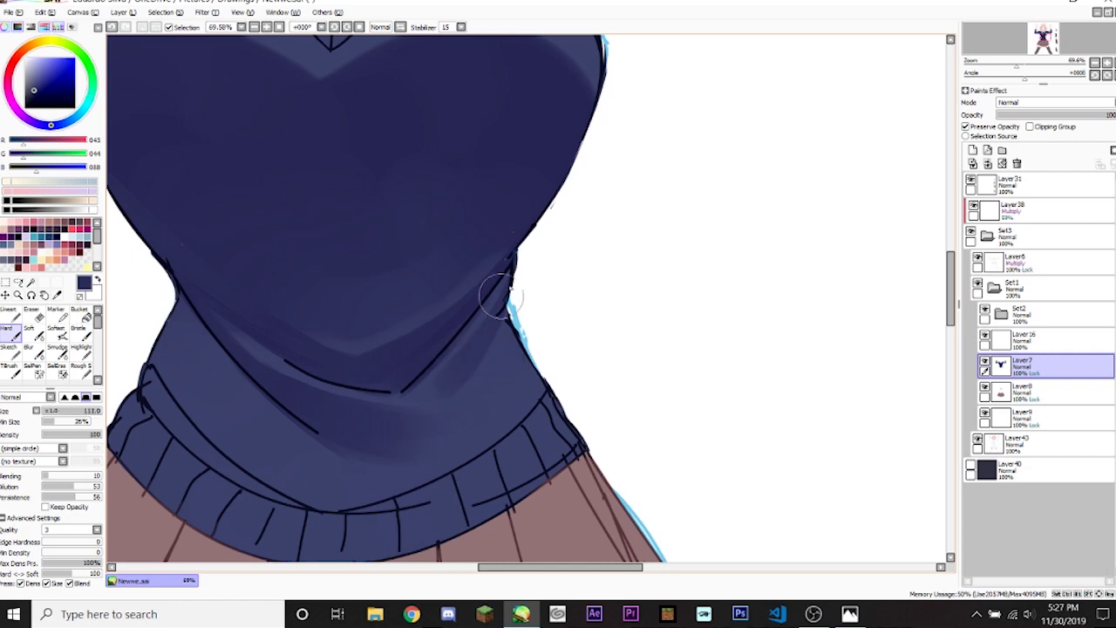
scroll(1007, 52, "down", 3)
left_click(1011, 42)
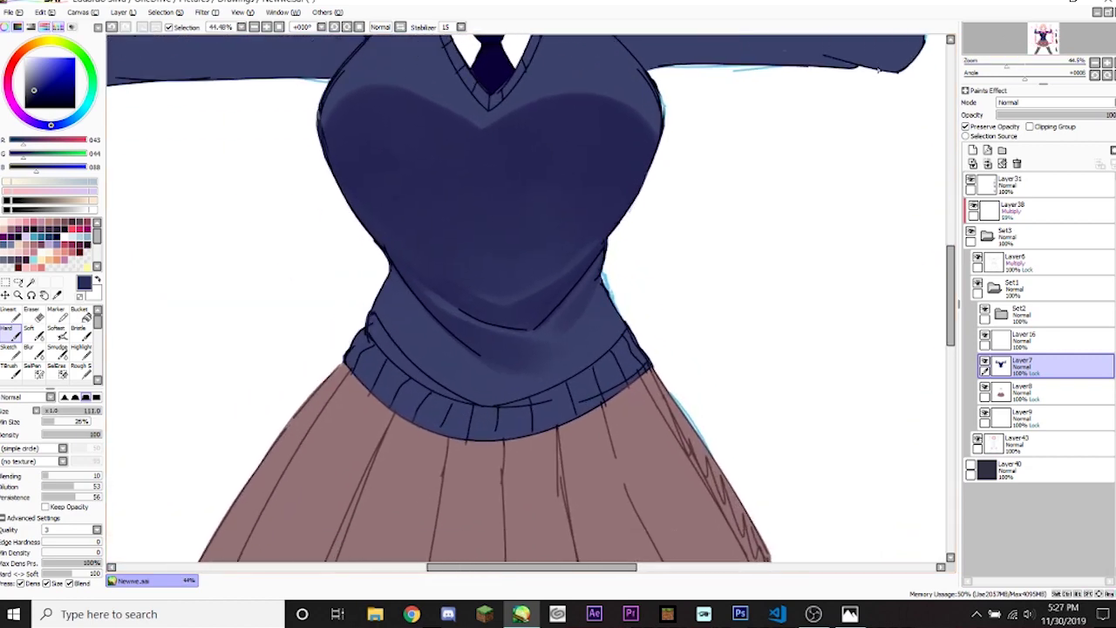
Paint dark navy fold shadows curving down the left side of the waist and along the top of the ribbed hem.
left_click_drag(410, 291, 569, 291)
left_click_drag(388, 306, 402, 333)
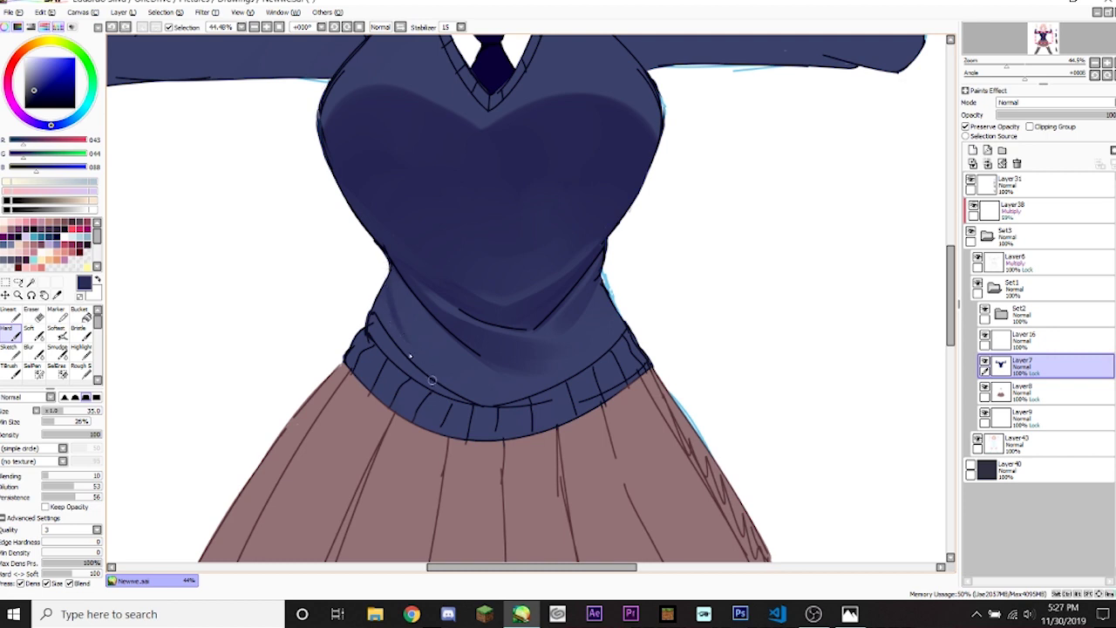
left_click_drag(431, 381, 390, 304)
left_click_drag(558, 377, 454, 377)
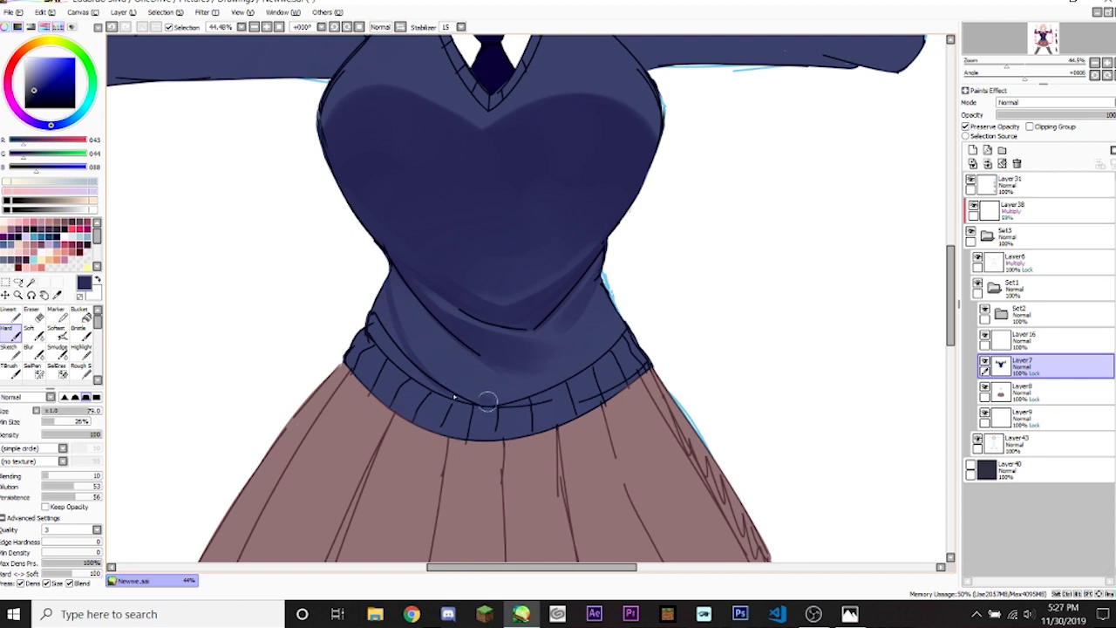
mouse_move(445, 385)
left_mouse_down()
mouse_move(394, 299)
mouse_move(419, 342)
left_mouse_up()
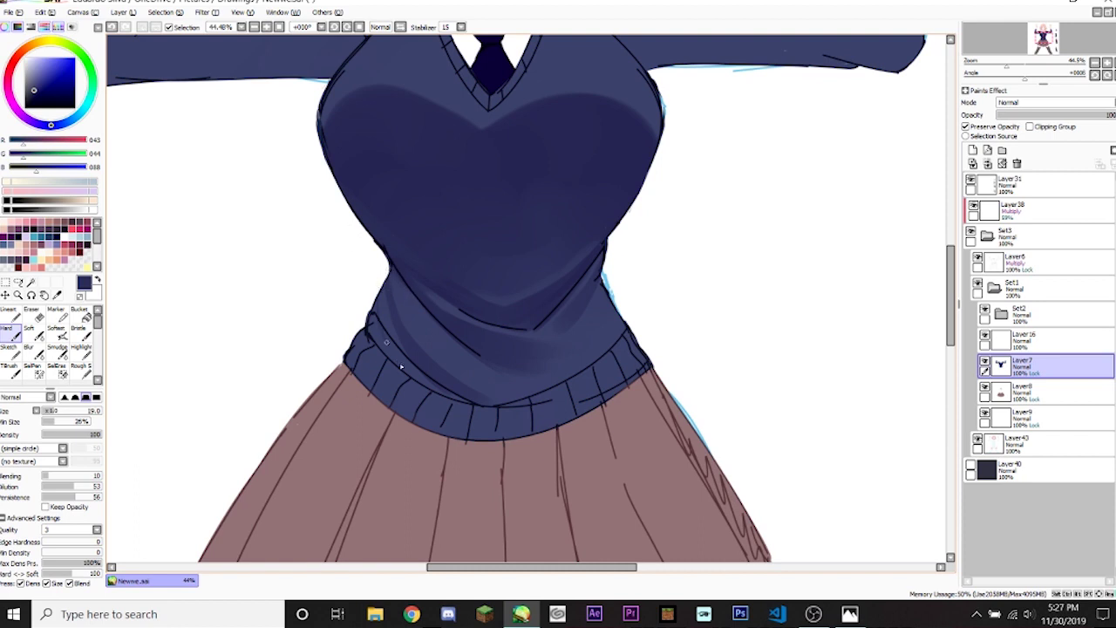
mouse_move(402, 367)
left_mouse_down()
mouse_move(388, 304)
mouse_move(398, 355)
left_mouse_up()
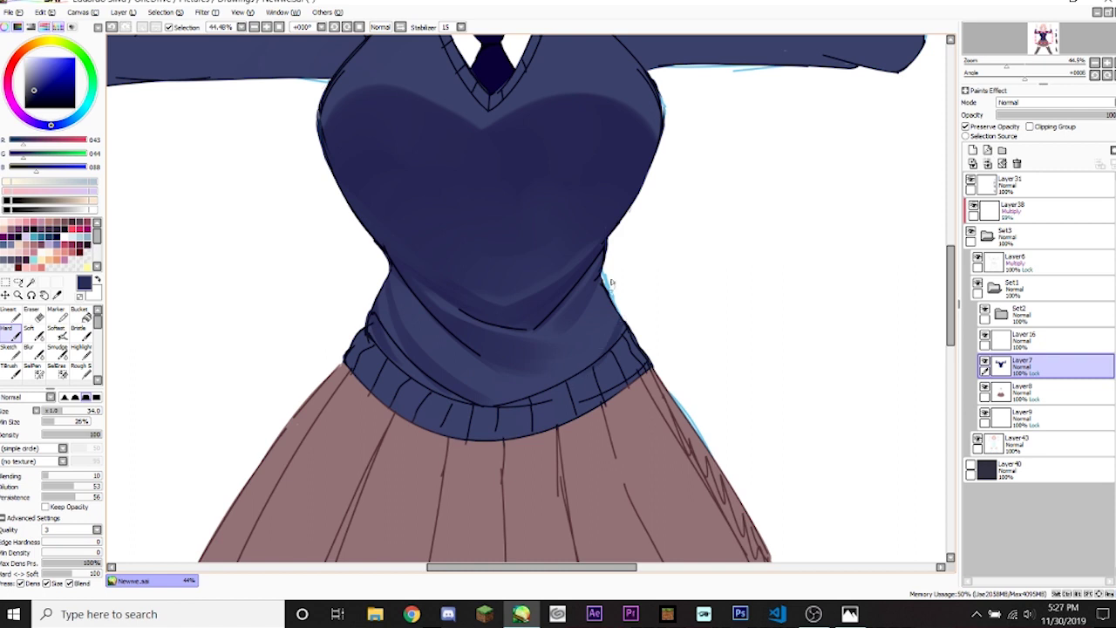
Add a small pointed fold shadow at the right edge of the waist, just above the ribbed hem.
left_click_drag(613, 285, 608, 278)
scroll(872, 87, "up", 2)
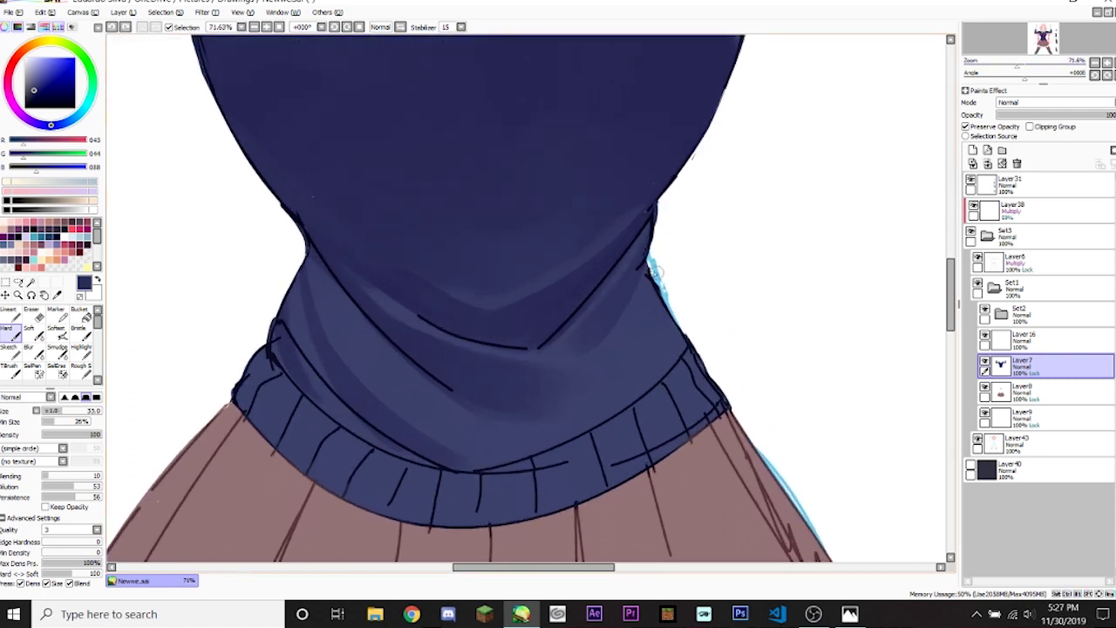
mouse_move(643, 318)
left_mouse_down()
mouse_move(658, 310)
mouse_move(658, 335)
left_mouse_up()
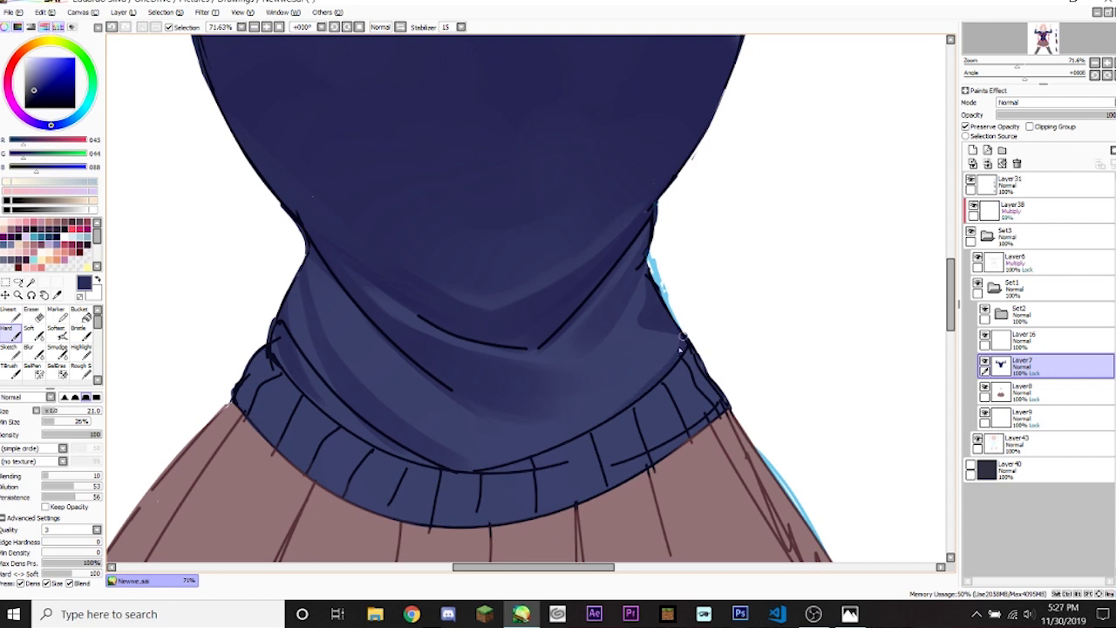
left_click_drag(672, 291, 682, 291)
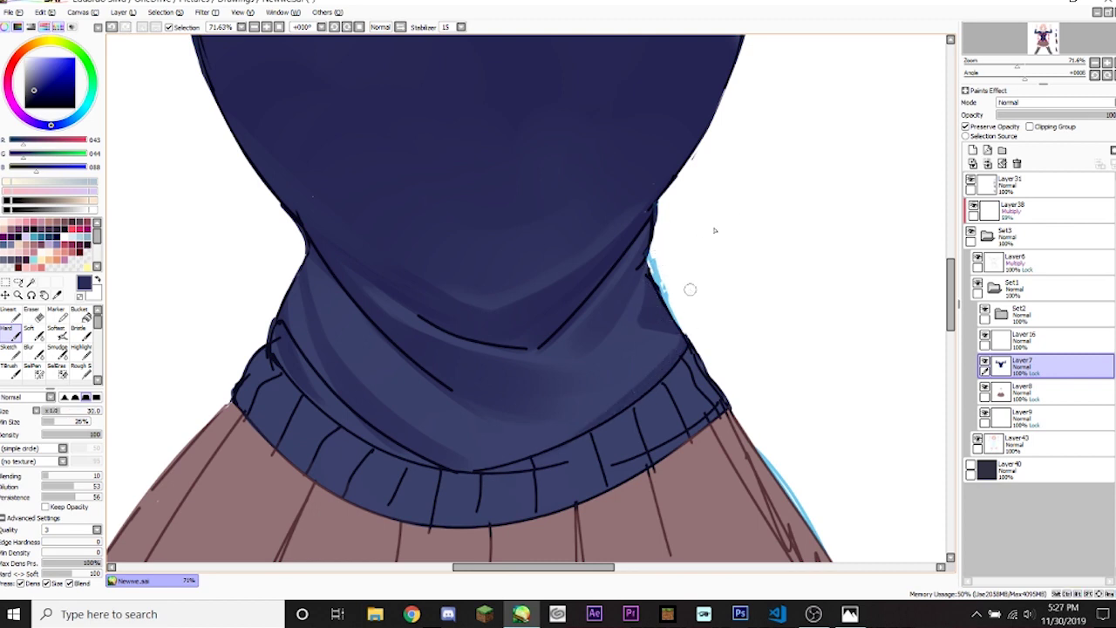
Sample dark navy from the chest shadow and shade the creases where both sleeves meet the shoulders.
left_click_drag(1047, 62, 977, 61)
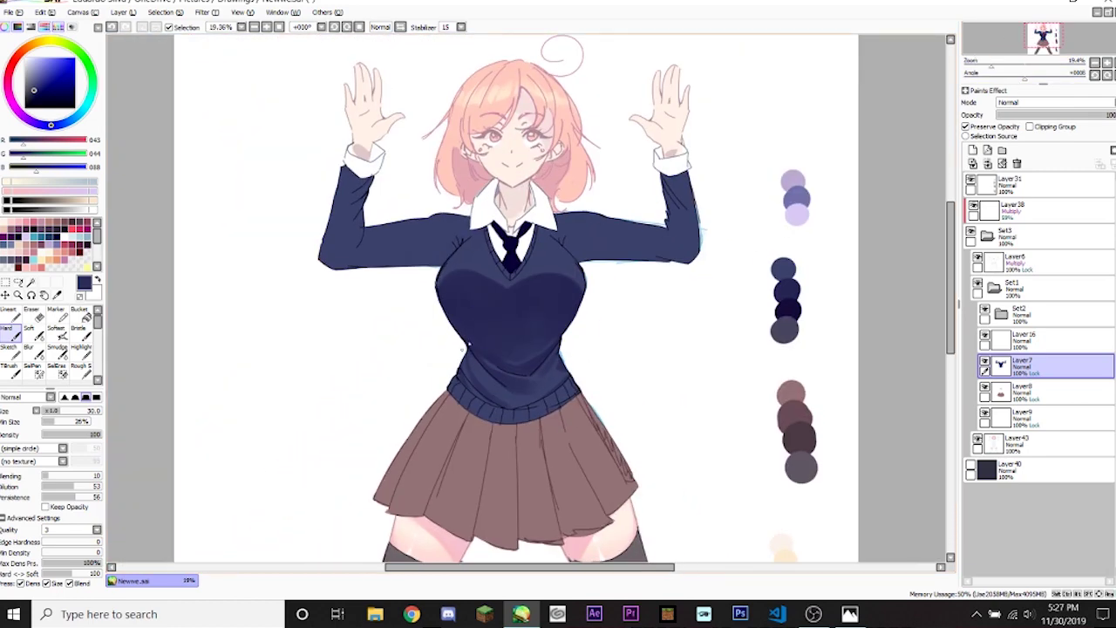
scroll(846, 88, "up", 4)
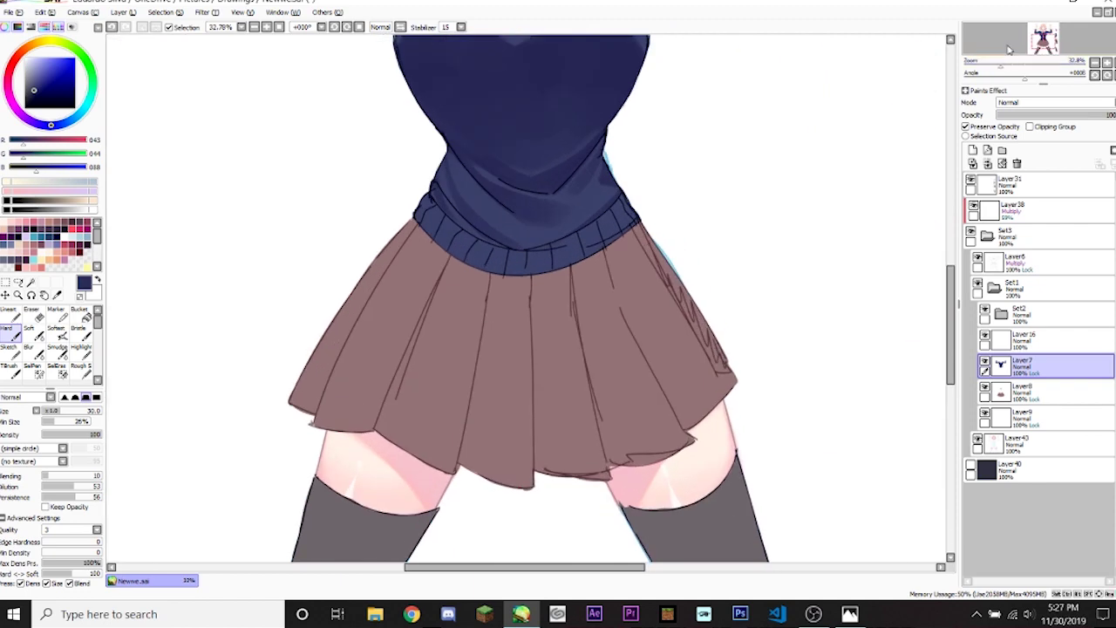
scroll(847, 101, "down", 2)
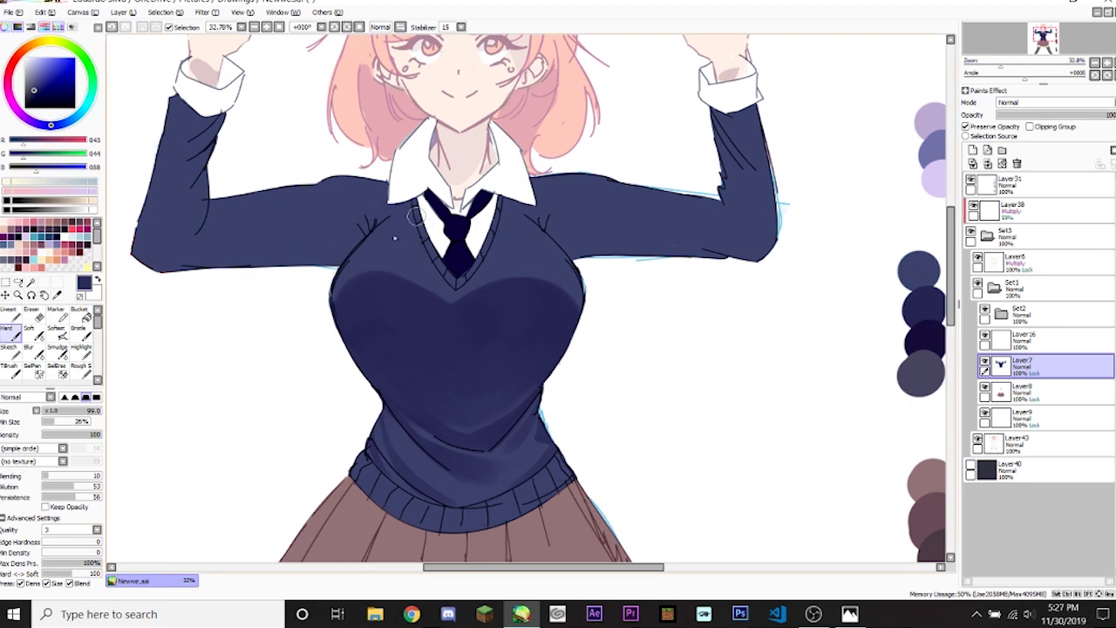
left_click(423, 250, "alt")
left_click(1029, 42)
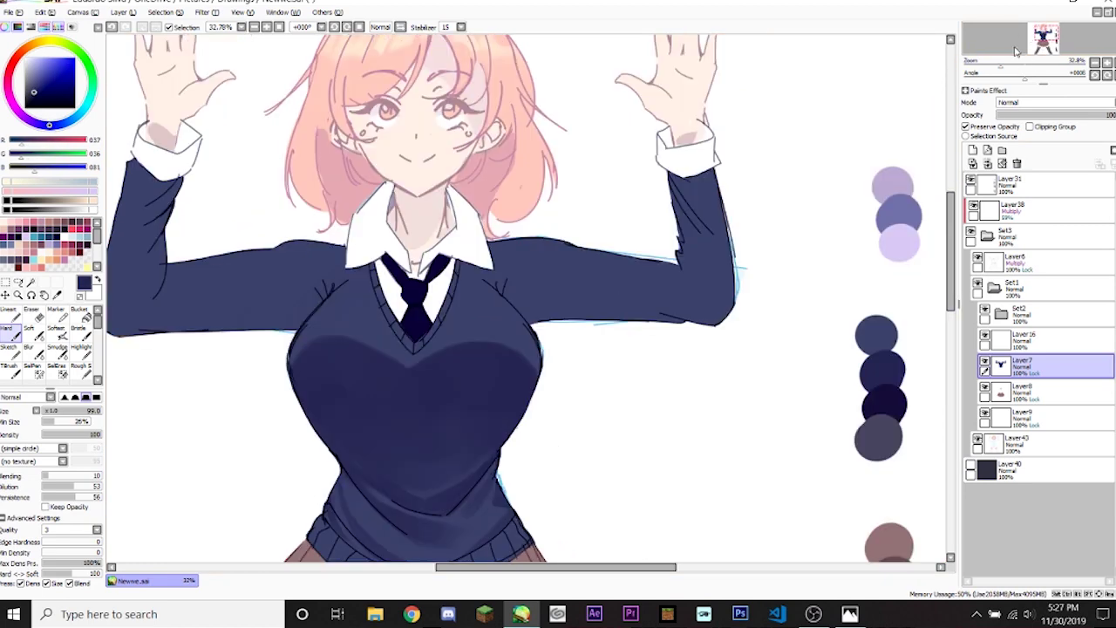
left_click(1022, 61)
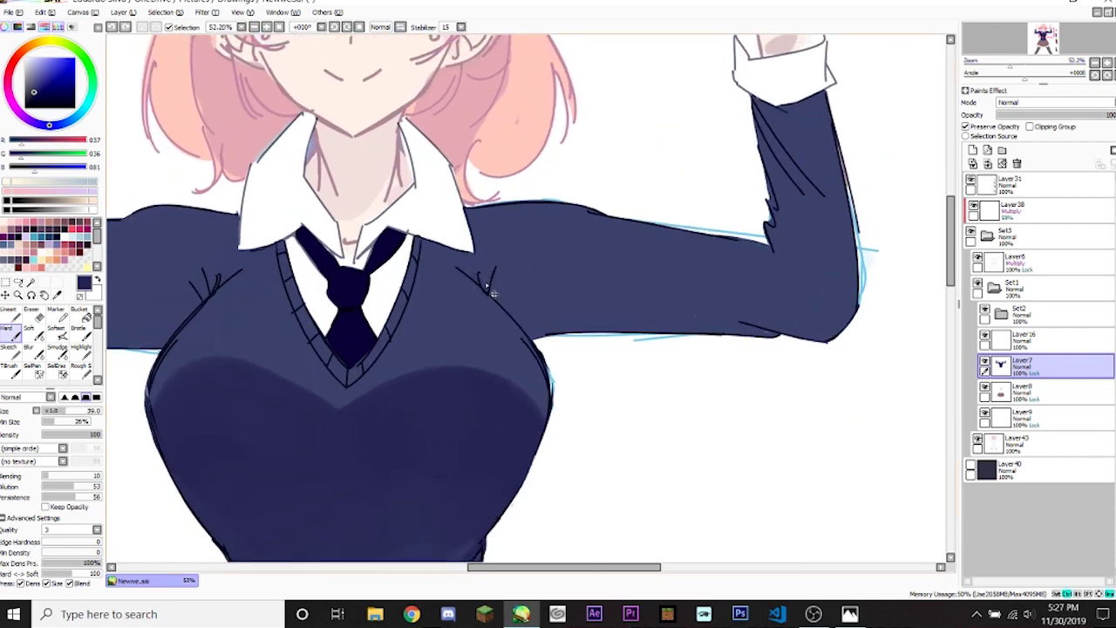
mouse_move(477, 255)
left_mouse_down()
mouse_move(489, 281)
mouse_move(523, 232)
mouse_move(510, 249)
left_mouse_up()
key("h")
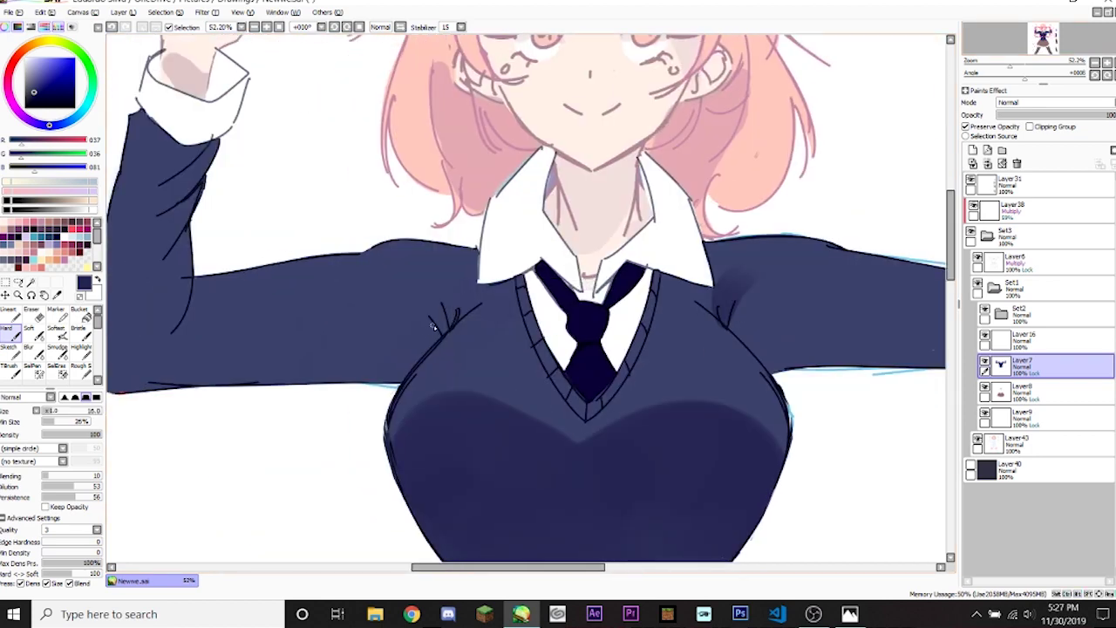
mouse_move(441, 329)
left_mouse_down()
mouse_move(426, 292)
mouse_move(451, 320)
mouse_move(478, 268)
left_mouse_up()
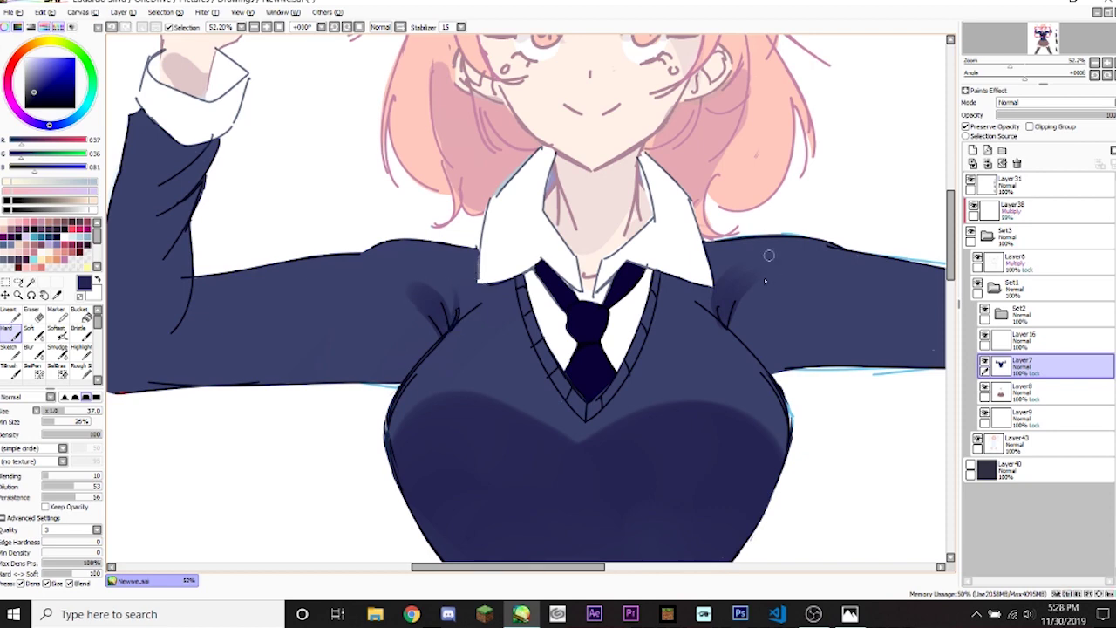
Enlarge the brush and paint dark navy cast shadows on the sweater beneath both collar points.
key("bracketright")
key("bracketright")
key("bracketright")
key("bracketright")
key("bracketright")
key("bracketright")
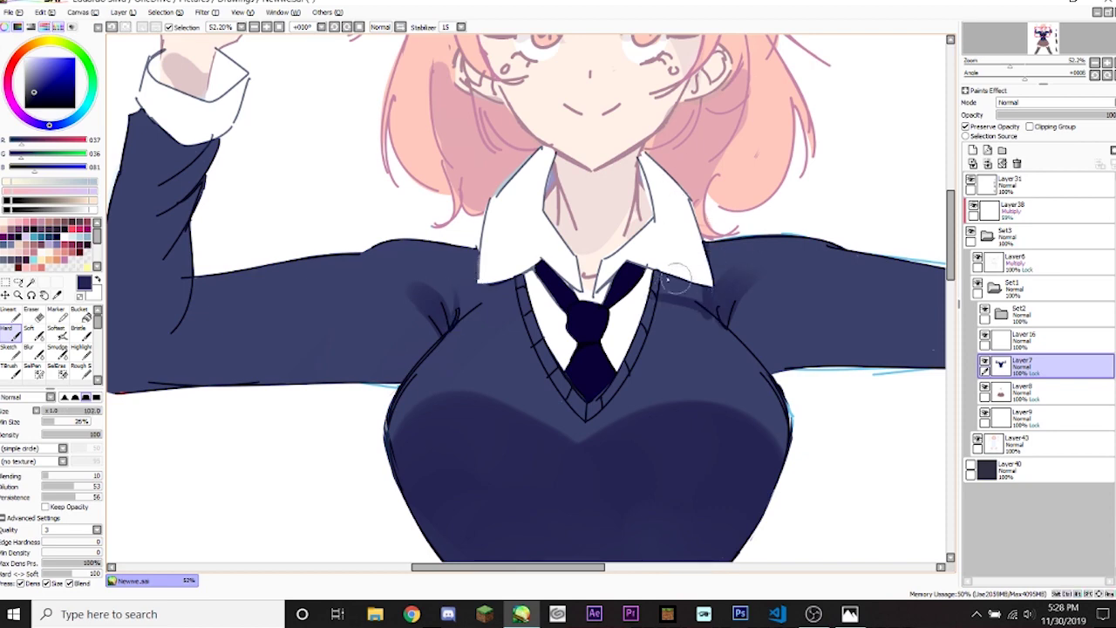
left_click_drag(488, 294, 528, 288)
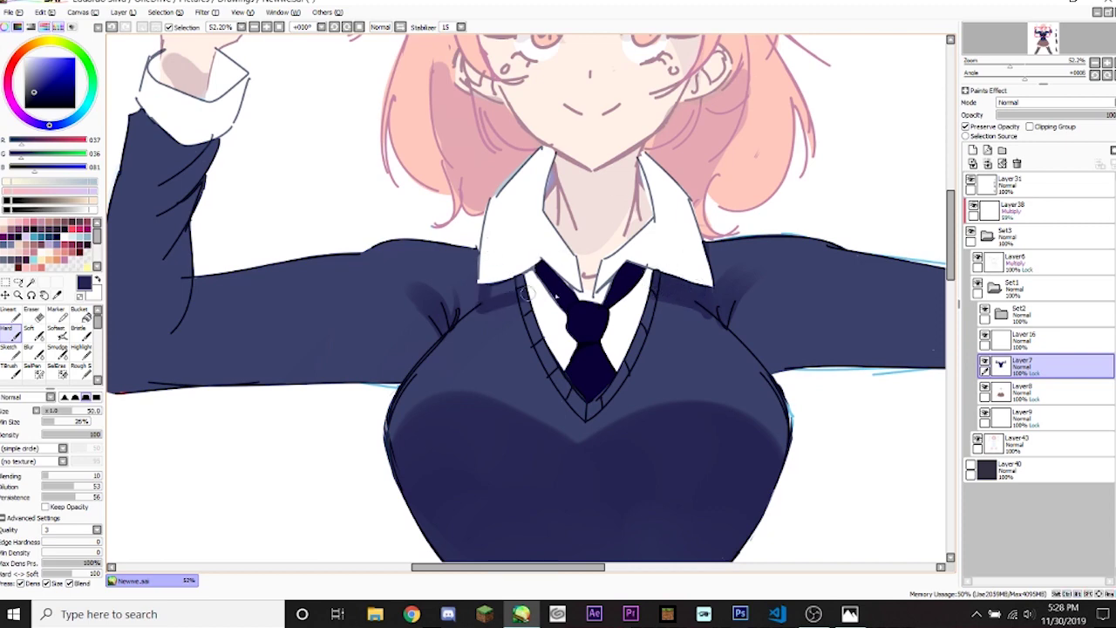
Sample the sweater's base colour beneath the collar and reduce the brush size to 49.
left_click(491, 305, "alt")
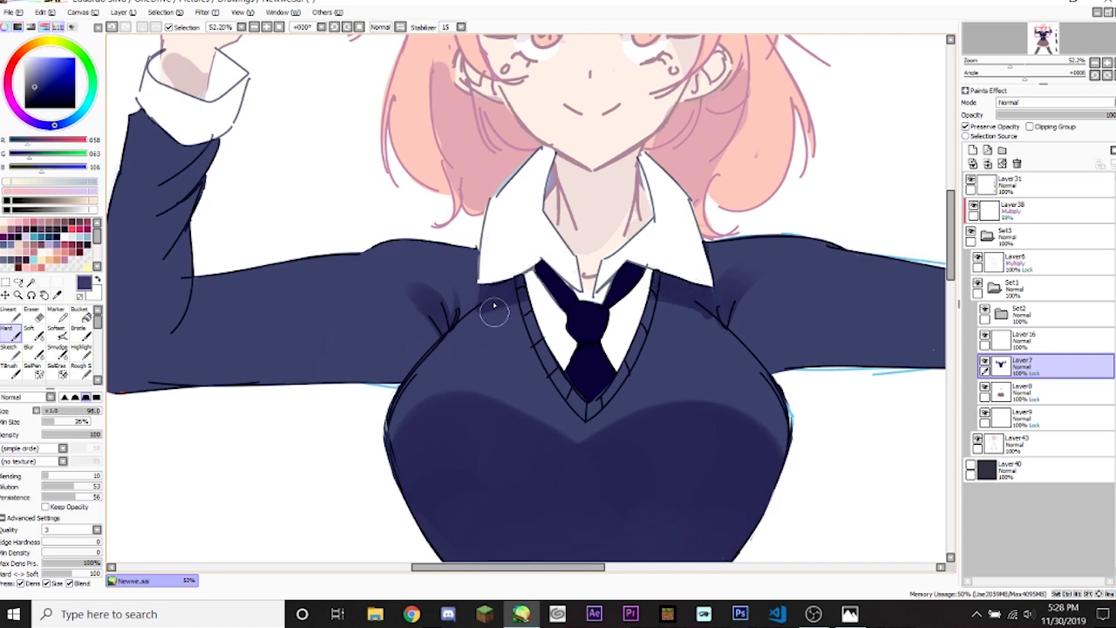
key("bracketleft")
key("bracketleft")
key("bracketleft")
key("bracketleft")
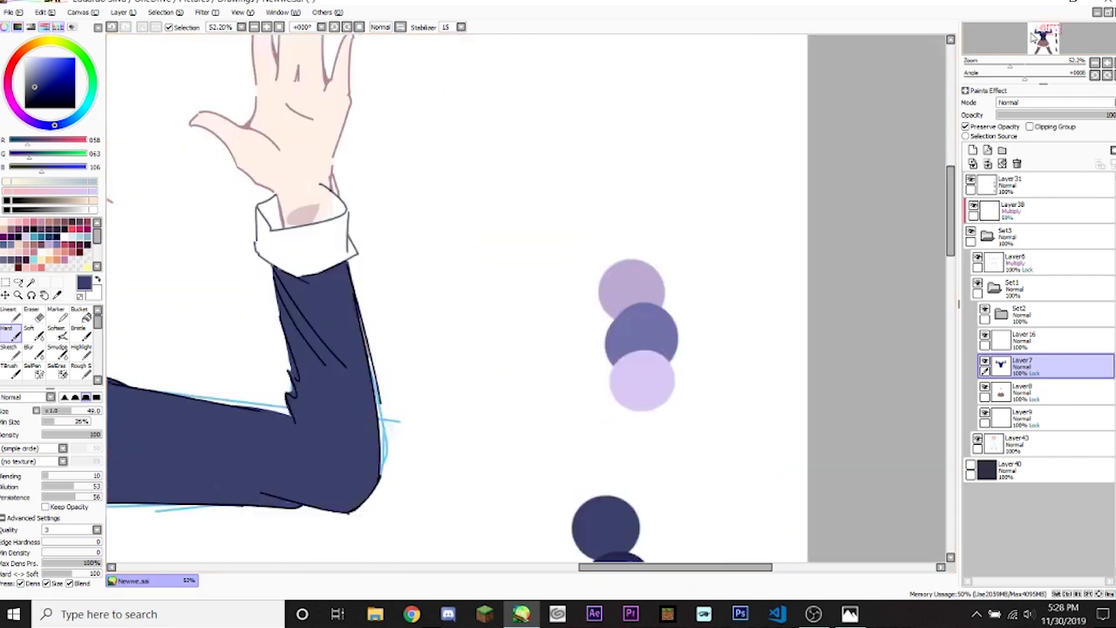
Try a broad dark navy shadow along the underside of the right sleeve, then a thinner fold line near the armpit.
scroll(847, 206, "down", 3)
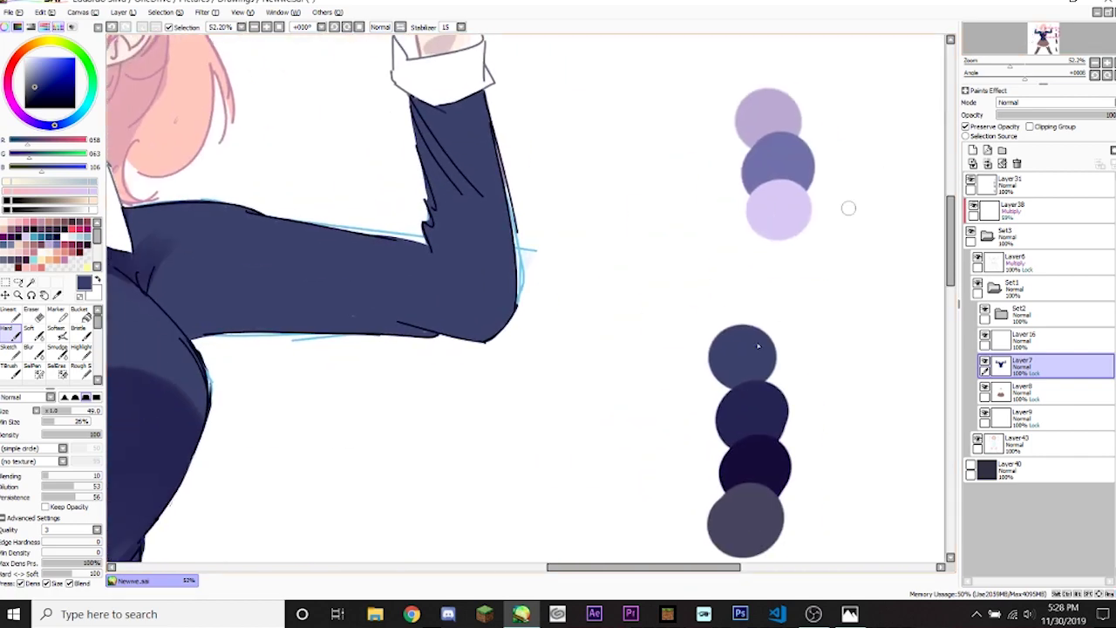
scroll(812, 301, "down", 2)
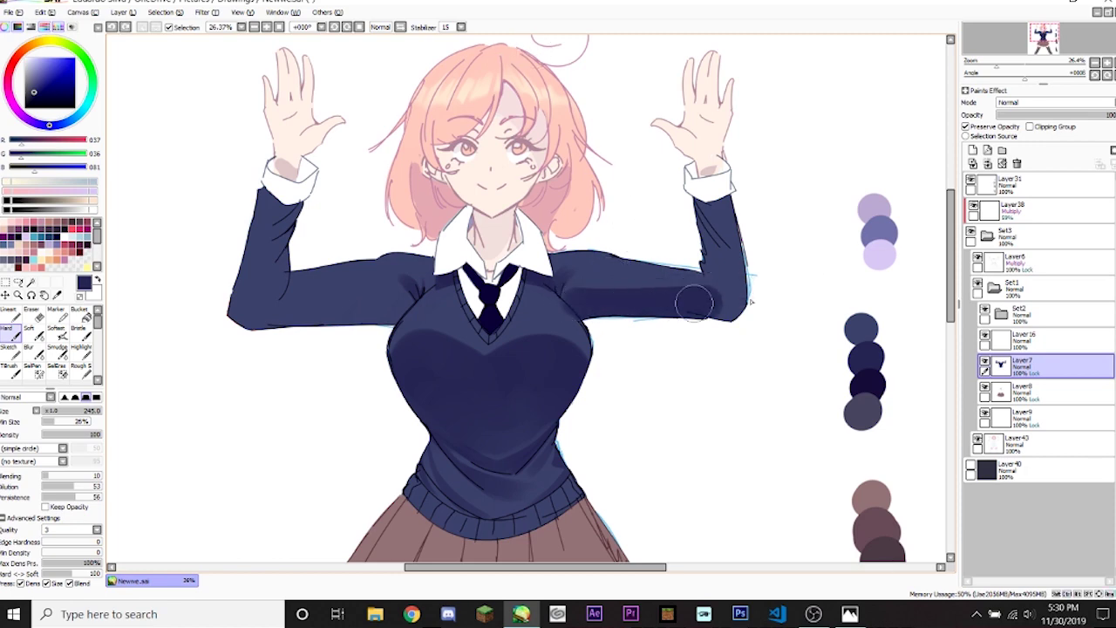
left_click_drag(562, 304, 759, 302)
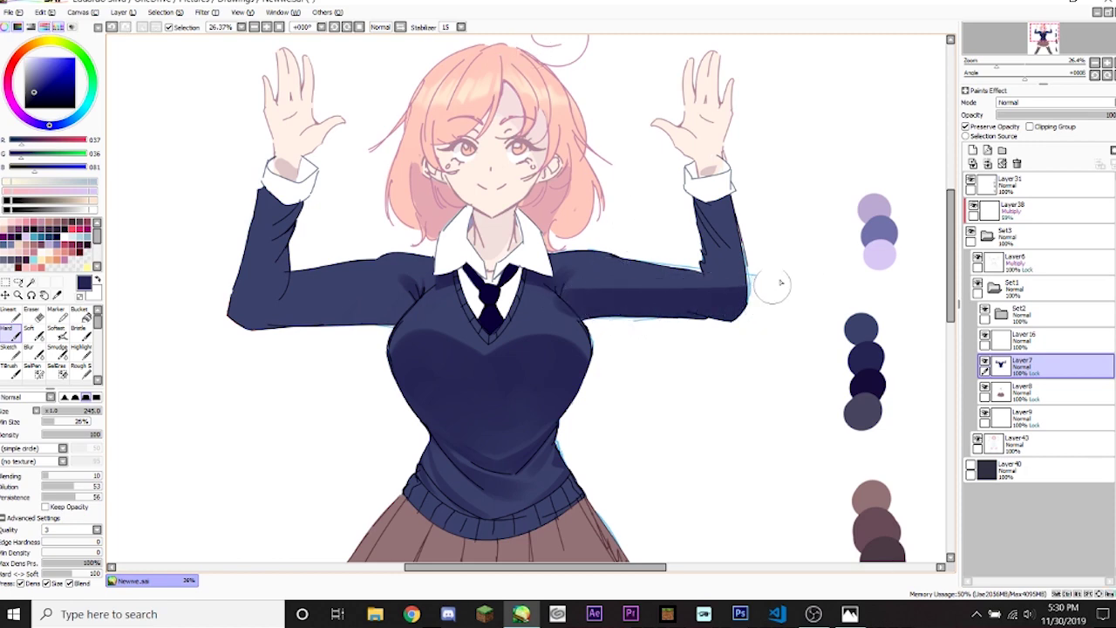
key("ctrl+z")
left_click_drag(577, 309, 785, 284)
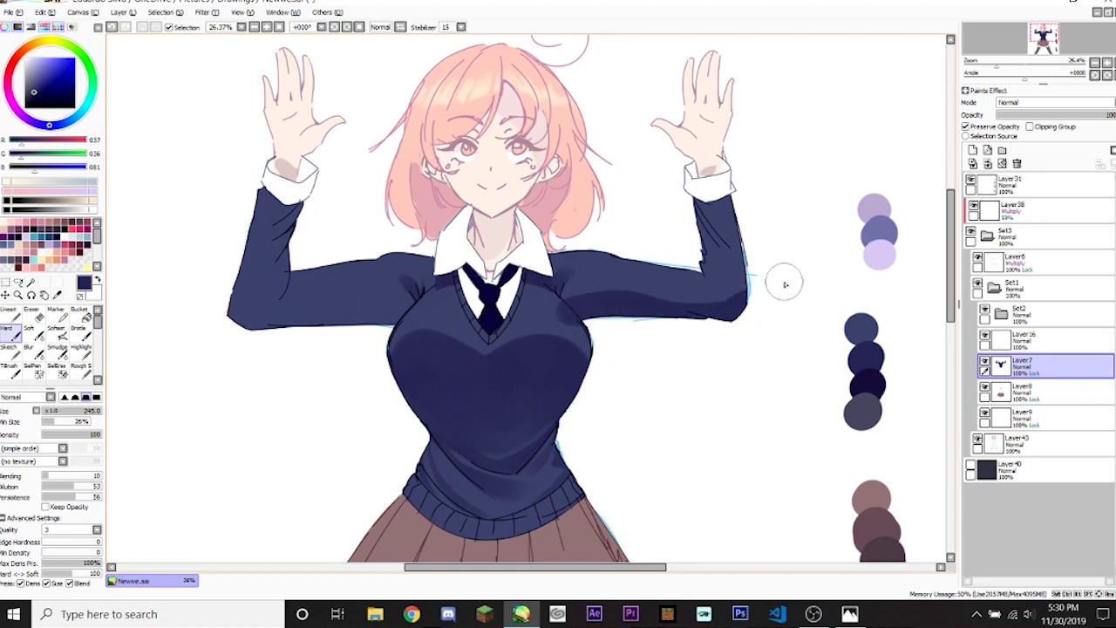
left_click(1003, 60)
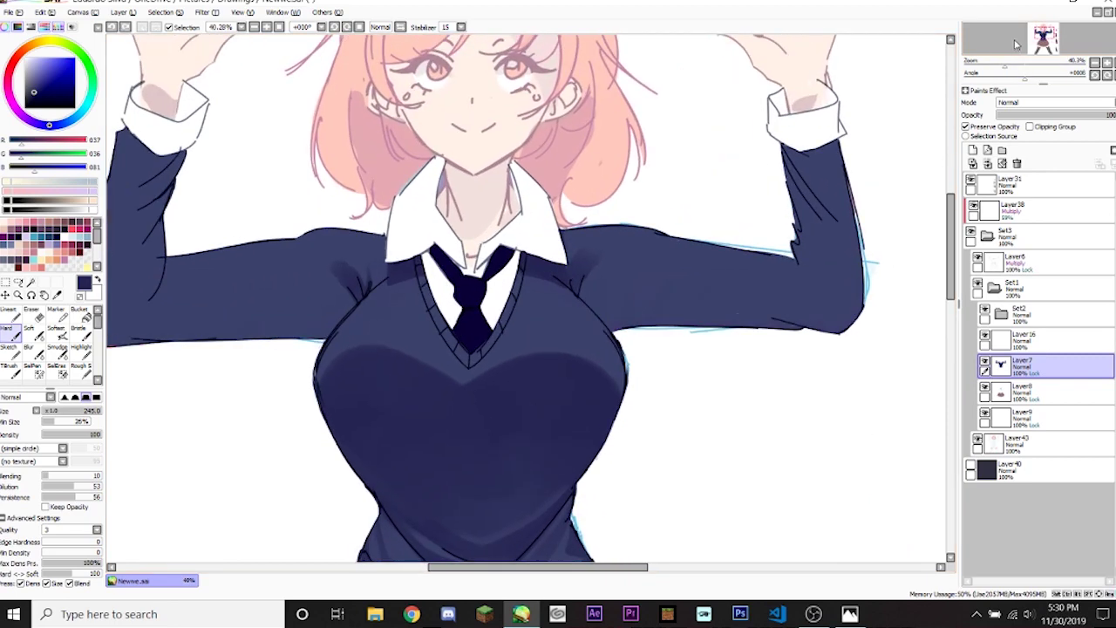
left_click(1008, 58)
left_click(1001, 61)
left_click(1006, 60)
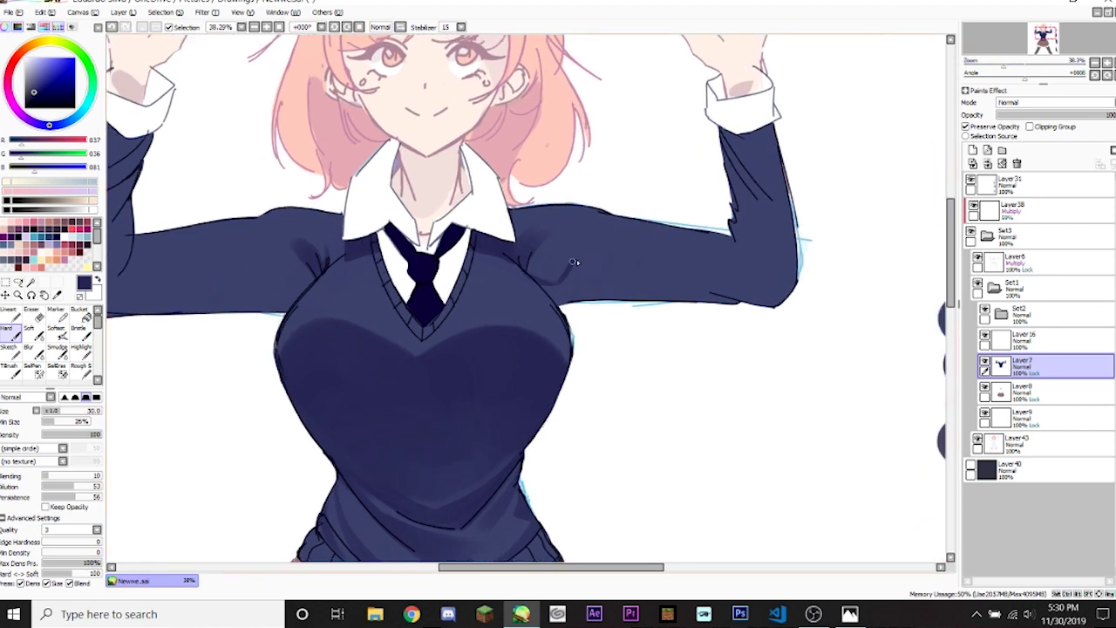
key("ctrl+z")
Outline an angular fold shadow on the underside of the right upper sleeve and fill it with dark navy.
left_click_drag(559, 280, 639, 256)
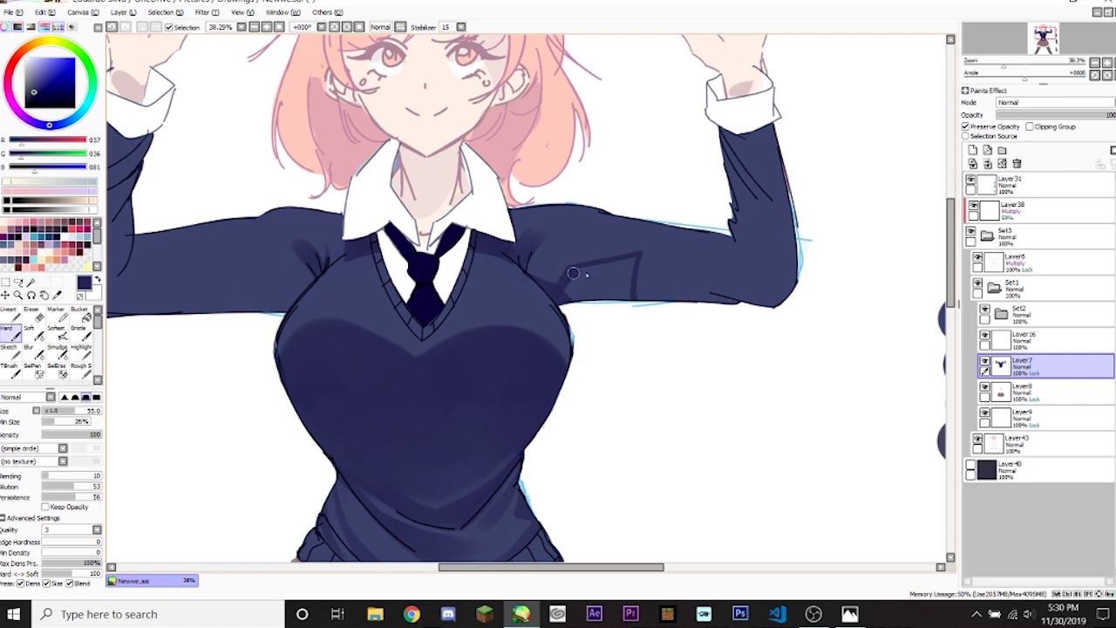
mouse_move(573, 273)
left_mouse_down()
mouse_move(636, 271)
mouse_move(635, 331)
left_mouse_up()
left_click_drag(541, 206, 558, 213)
left_click_drag(661, 209, 728, 242)
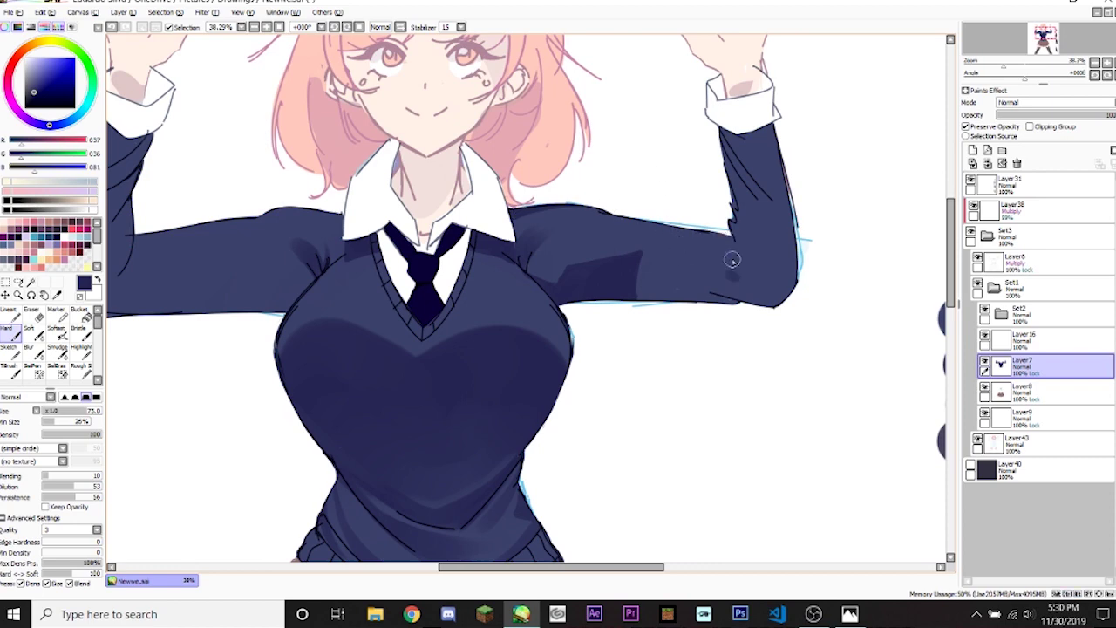
Flip the canvas view horizontally and shade a small dark navy fold on the sleeve's underside near the elbow.
left_click_drag(392, 157, 588, 139)
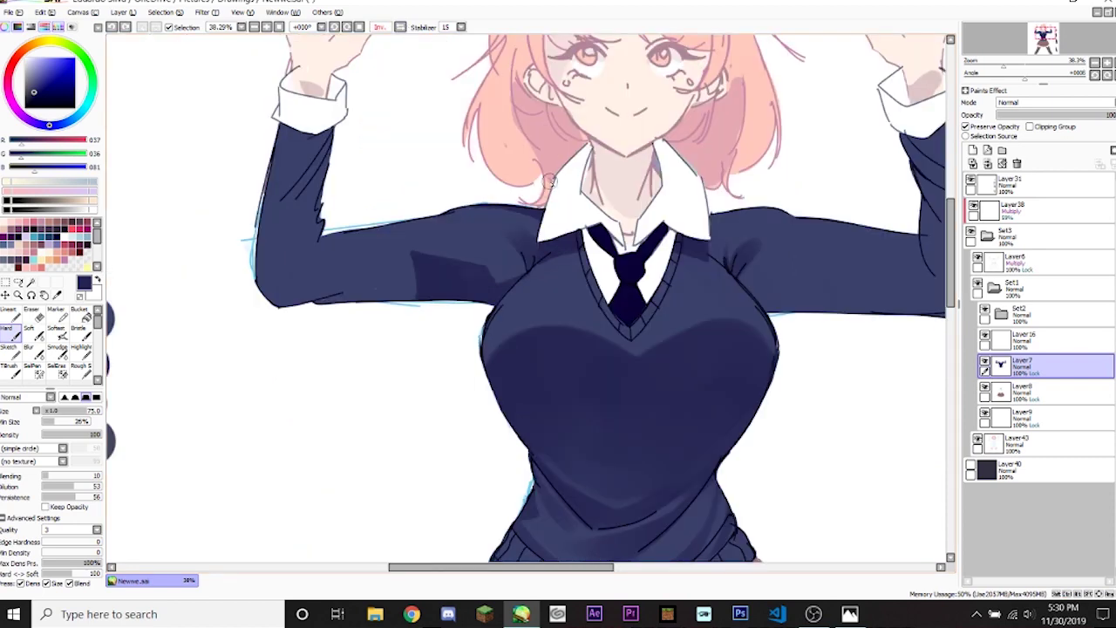
mouse_move(362, 288)
left_mouse_down()
mouse_move(401, 266)
mouse_move(322, 304)
left_mouse_up()
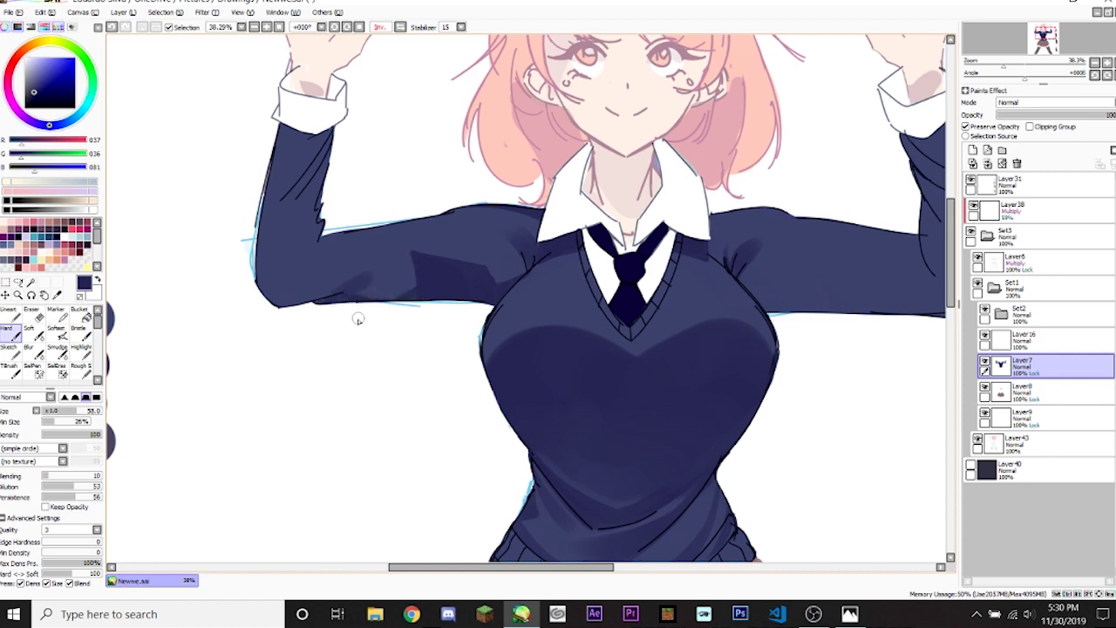
Flip the canvas view back and try soft dark navy folds on the right sleeve between the elbow and upper arm.
left_click(400, 27)
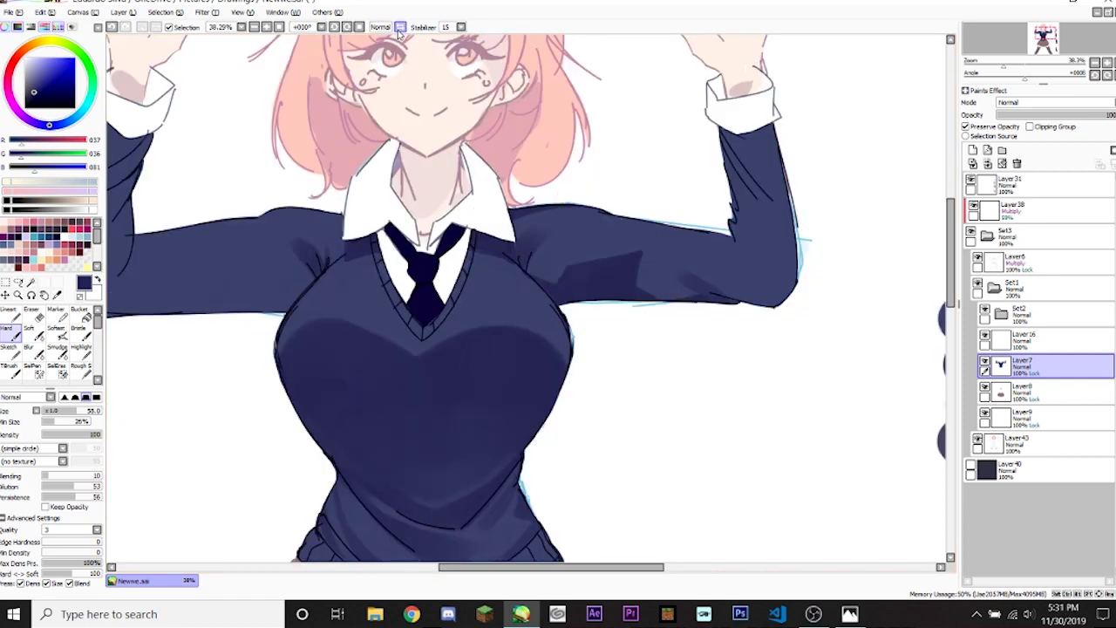
left_click_drag(738, 243, 728, 245)
left_click_drag(742, 311, 738, 308)
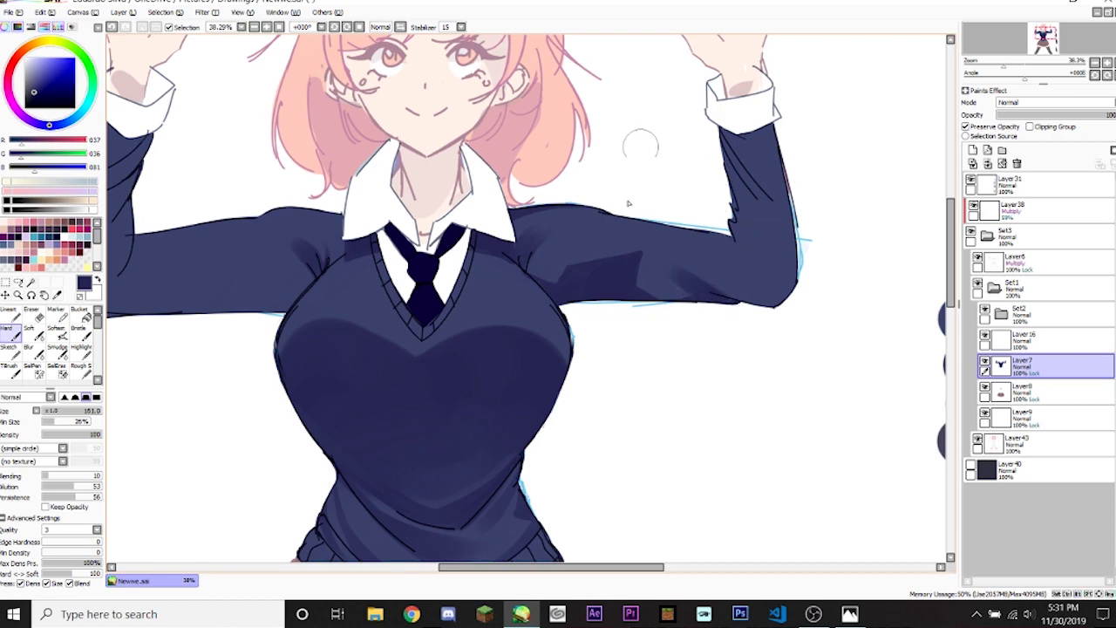
left_click_drag(575, 275, 569, 276)
left_click_drag(621, 217, 738, 244)
Mirror the canvas view and try a soft dark navy fold at the inner bend of the elbow.
left_click(401, 27)
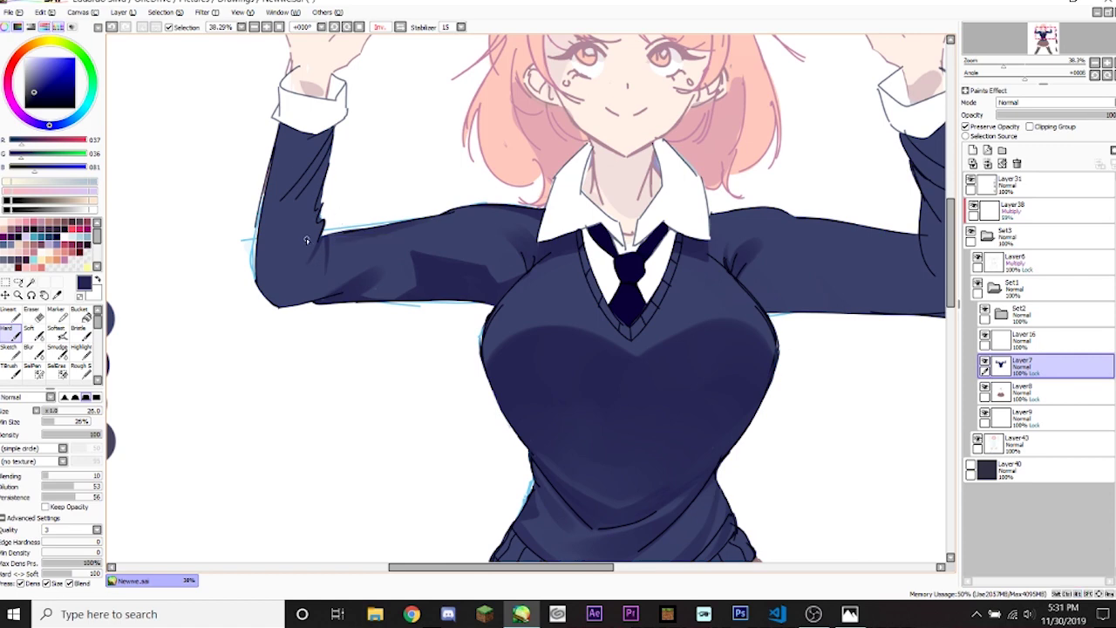
left_click_drag(306, 240, 315, 264)
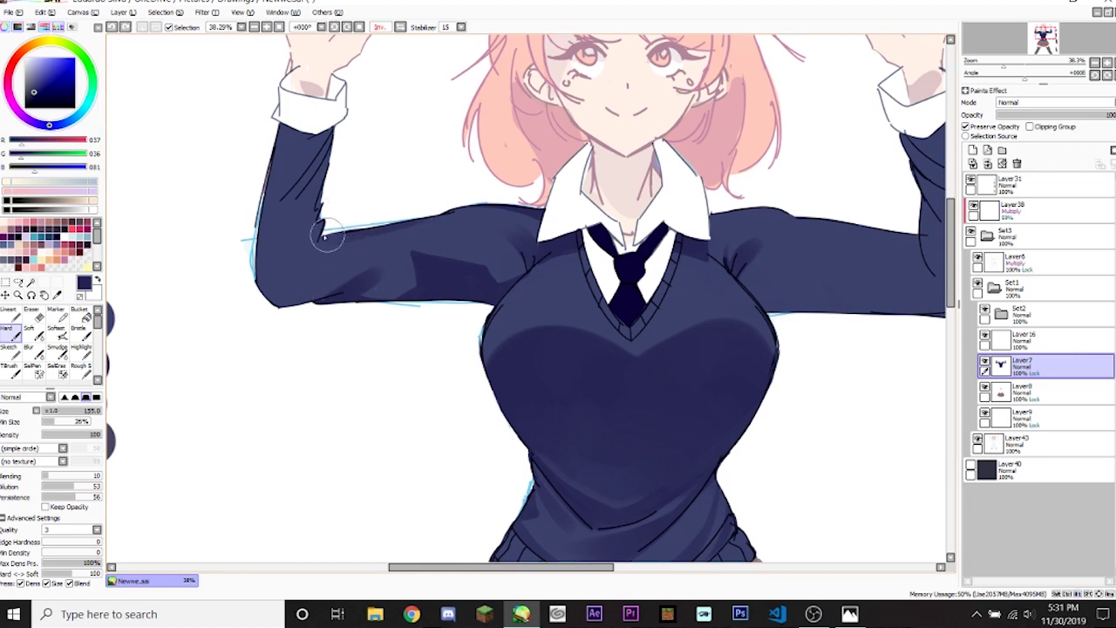
left_click_drag(315, 253, 313, 264)
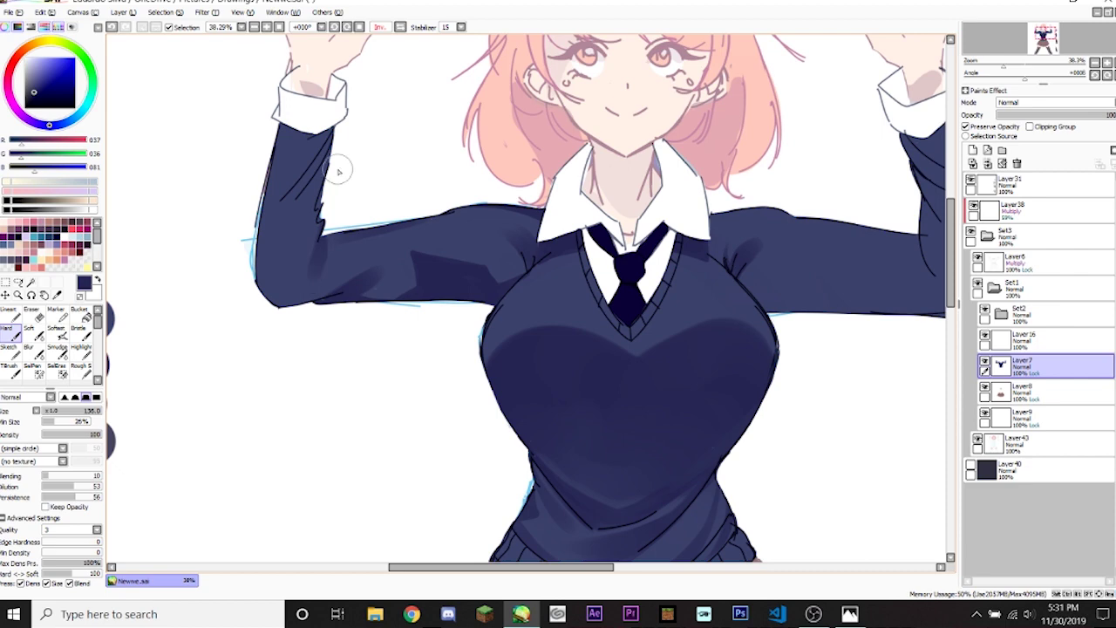
Restore the normal view, sample the sweater's base colour and paint over the soft folds around the elbow.
left_click(381, 27)
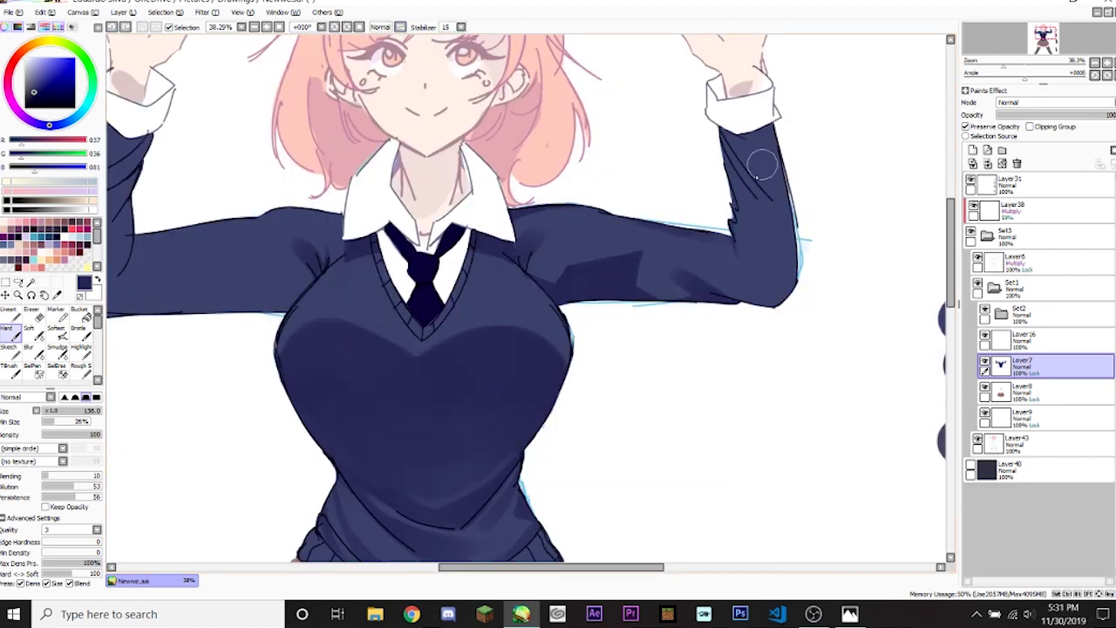
left_click(721, 257, "alt")
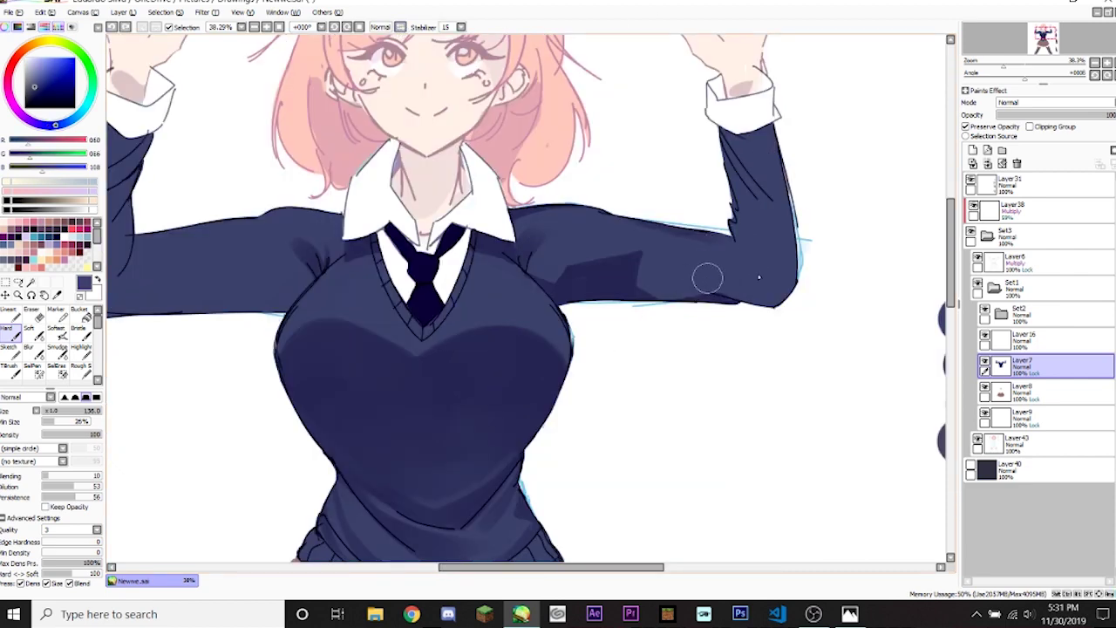
left_click_drag(715, 218, 744, 263)
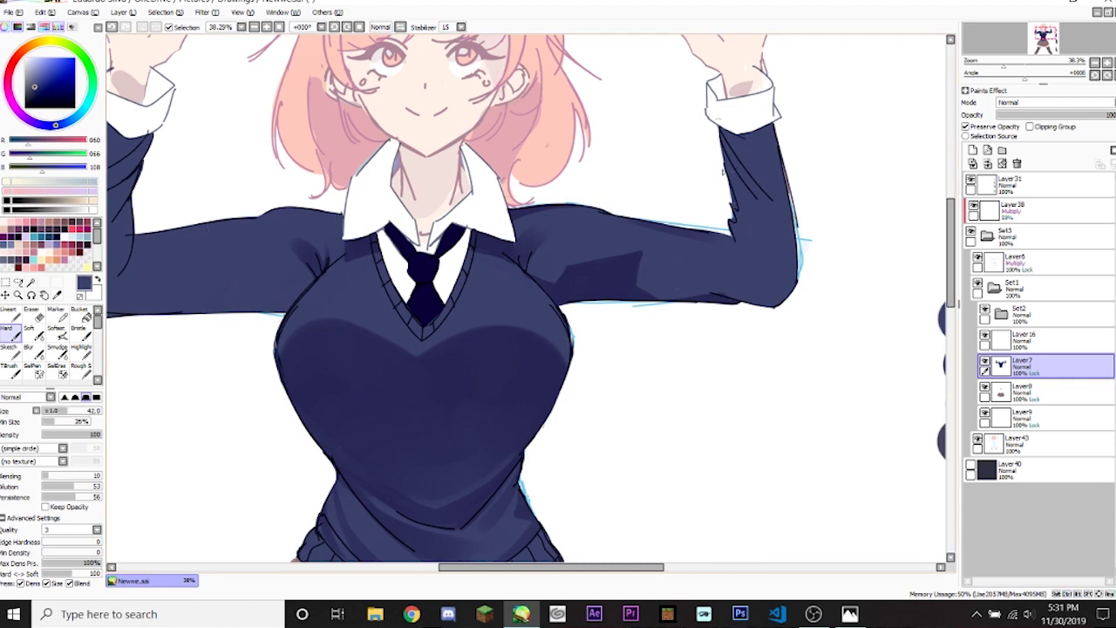
Paint a small triangular dark navy fold at the inner elbow and resample the base colour to trim it.
mouse_move(753, 256)
left_mouse_down()
mouse_move(504, 256)
mouse_move(480, 247)
mouse_move(485, 237)
mouse_move(489, 255)
left_mouse_up()
left_click(721, 355, "alt")
left_click(494, 224, "alt")
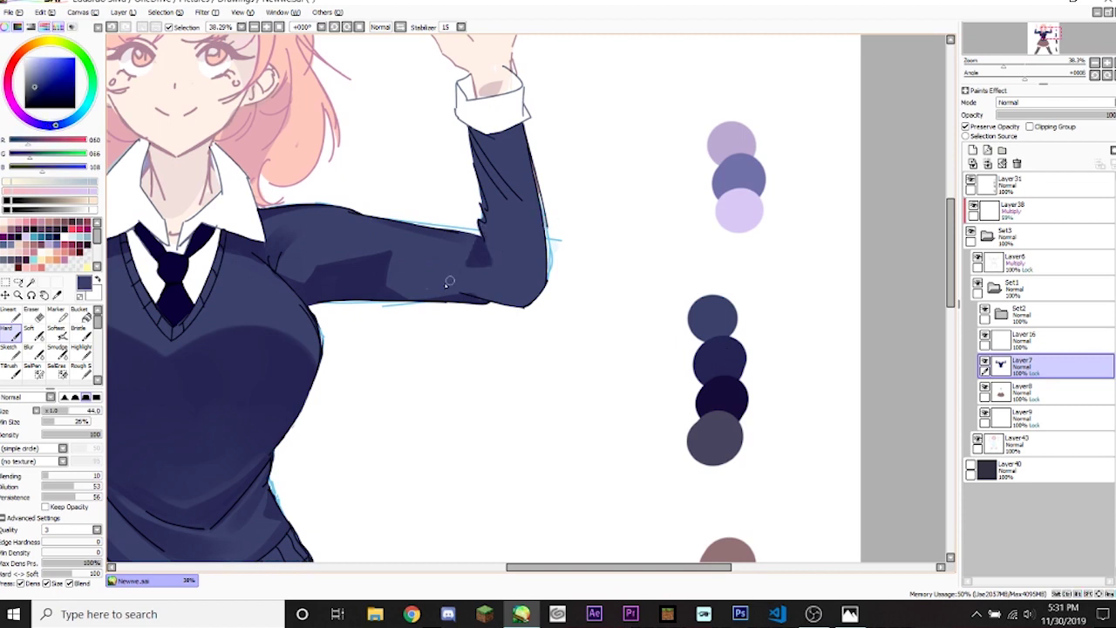
Shade a dark navy fold on the sleeve's upper edge beside the inner elbow, refine it with the base colour, and darken the underside near the elbow.
left_click(722, 351, "alt")
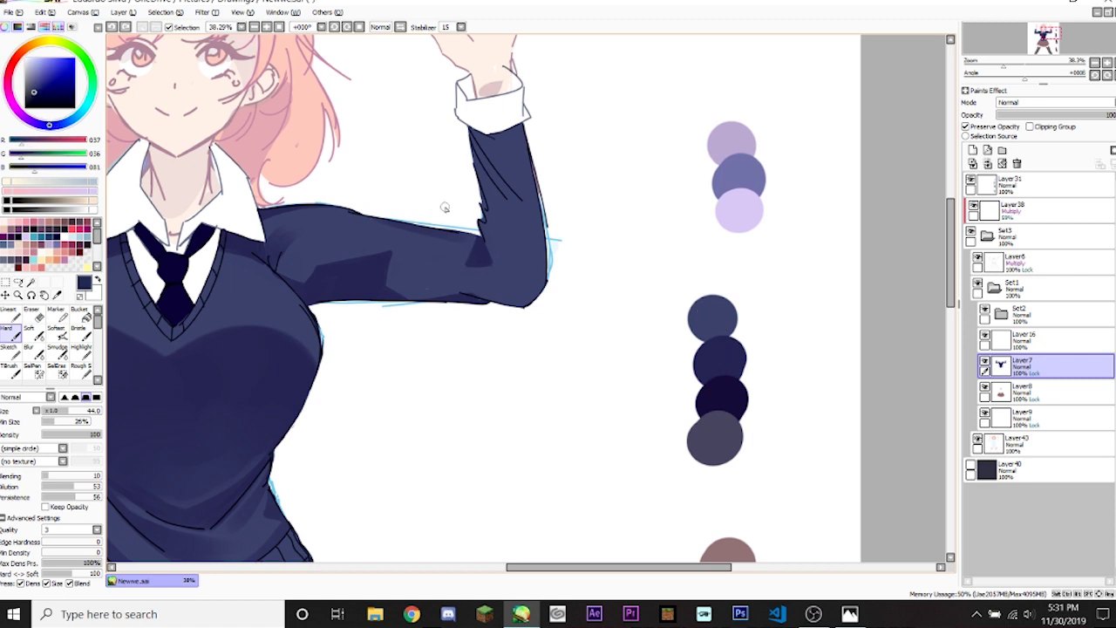
left_click_drag(461, 213, 481, 202)
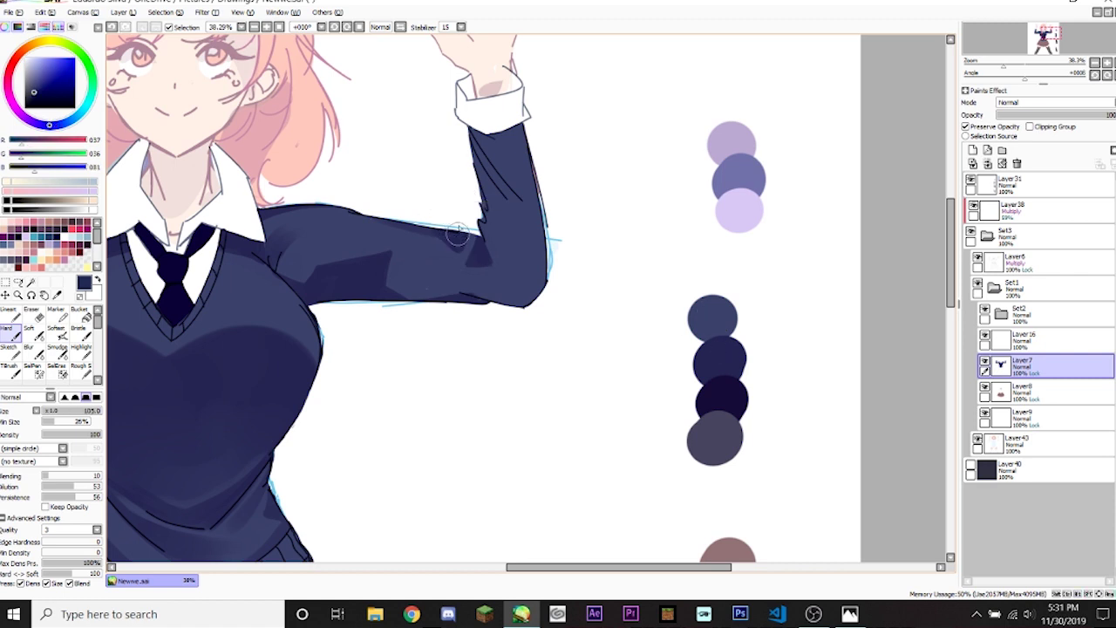
mouse_move(460, 241)
left_mouse_down()
mouse_move(445, 218)
mouse_move(421, 224)
mouse_move(476, 233)
left_mouse_up()
left_click(455, 260, "alt")
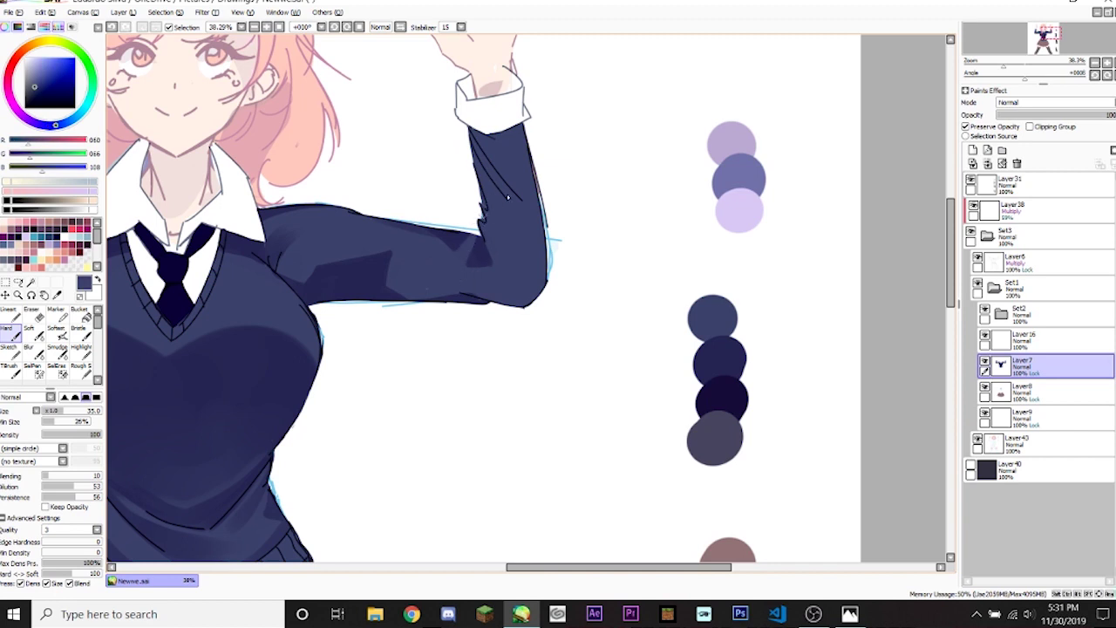
left_click(715, 353, "alt")
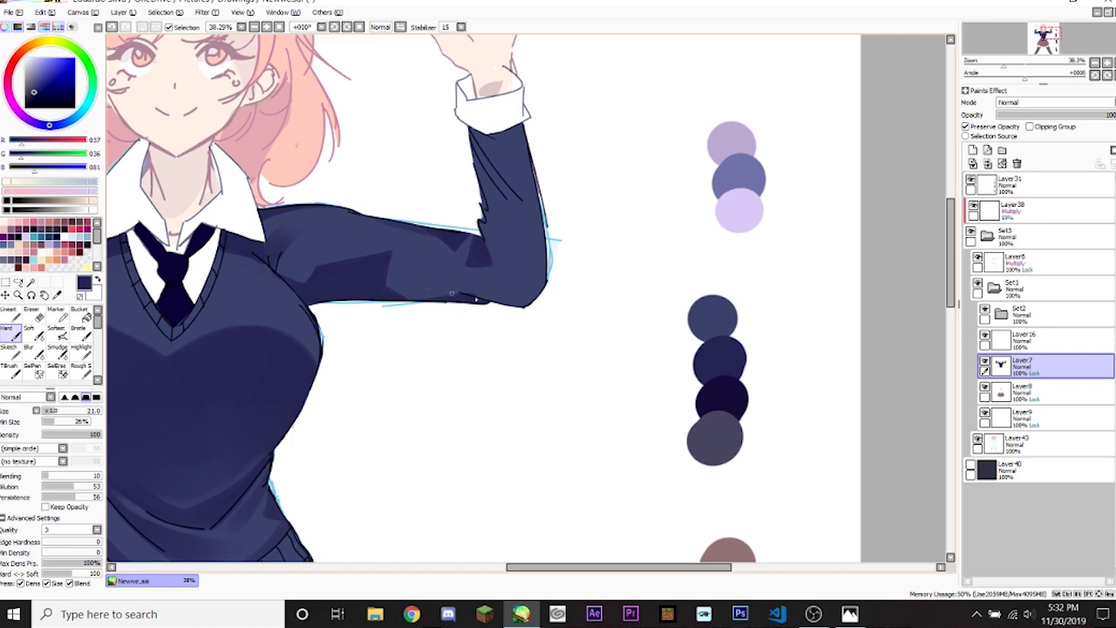
mouse_move(431, 280)
left_mouse_down()
mouse_move(466, 302)
mouse_move(448, 286)
mouse_move(506, 298)
left_mouse_up()
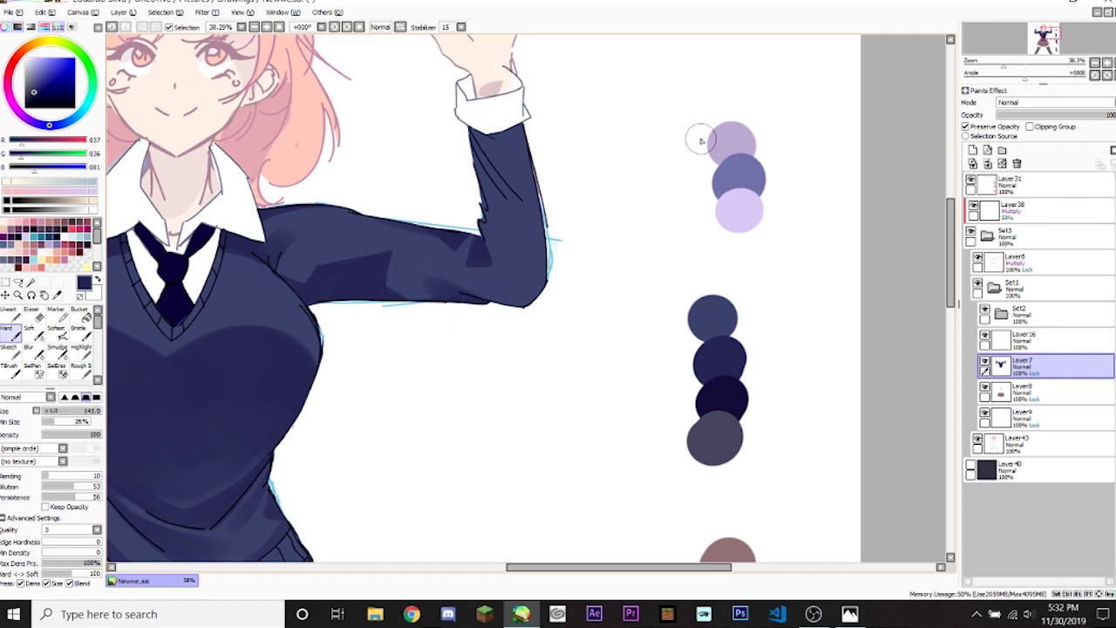
Paint diagonal dark navy folds down the right forearm from the cuff, following the sleeve's crease lines.
left_click_drag(999, 66, 1008, 40)
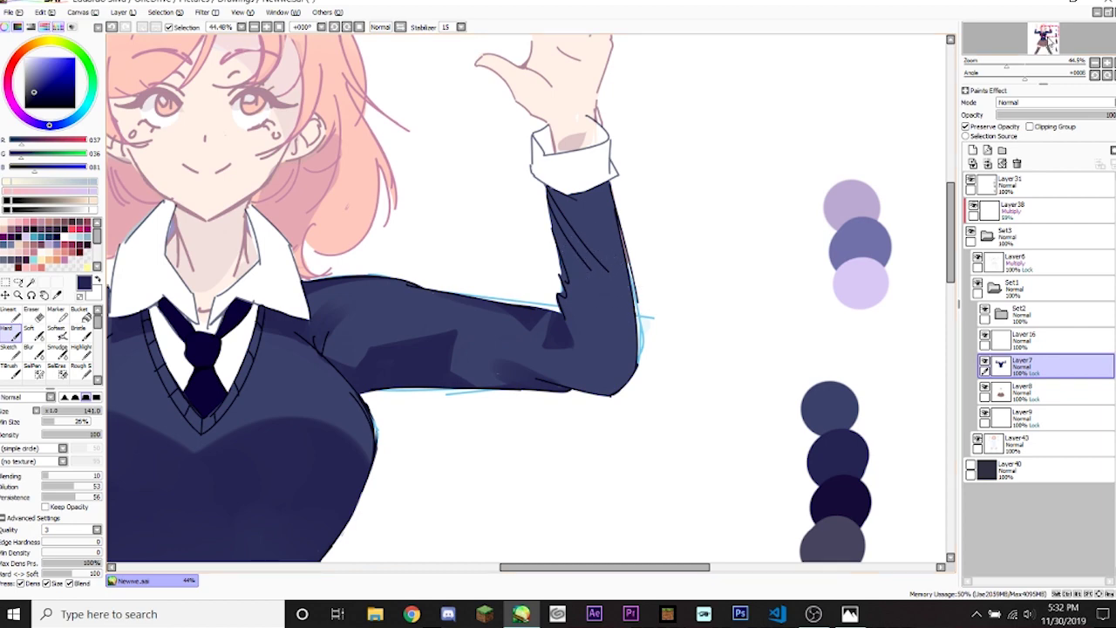
left_click_drag(1047, 42, 1025, 53)
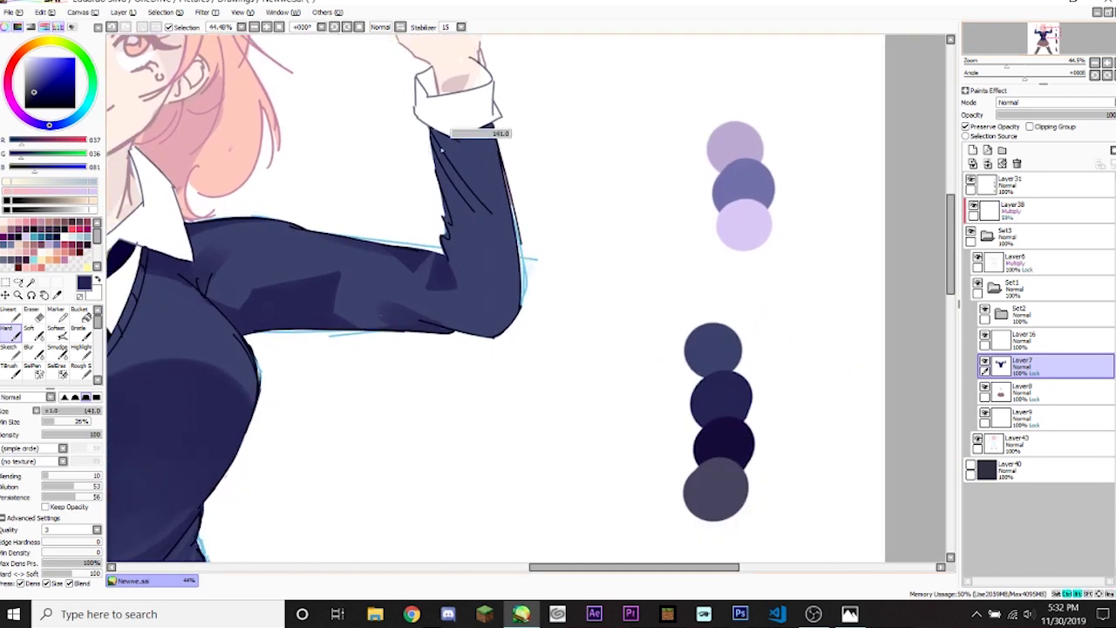
left_click_drag(453, 164, 509, 255)
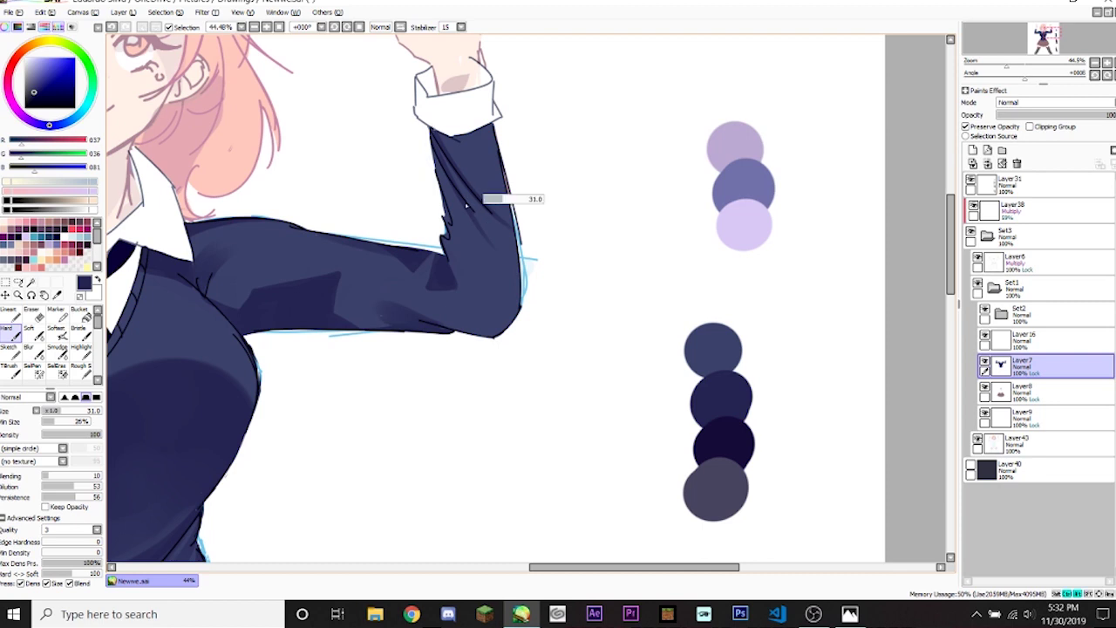
left_click_drag(436, 141, 484, 211)
left_click_drag(434, 140, 477, 213)
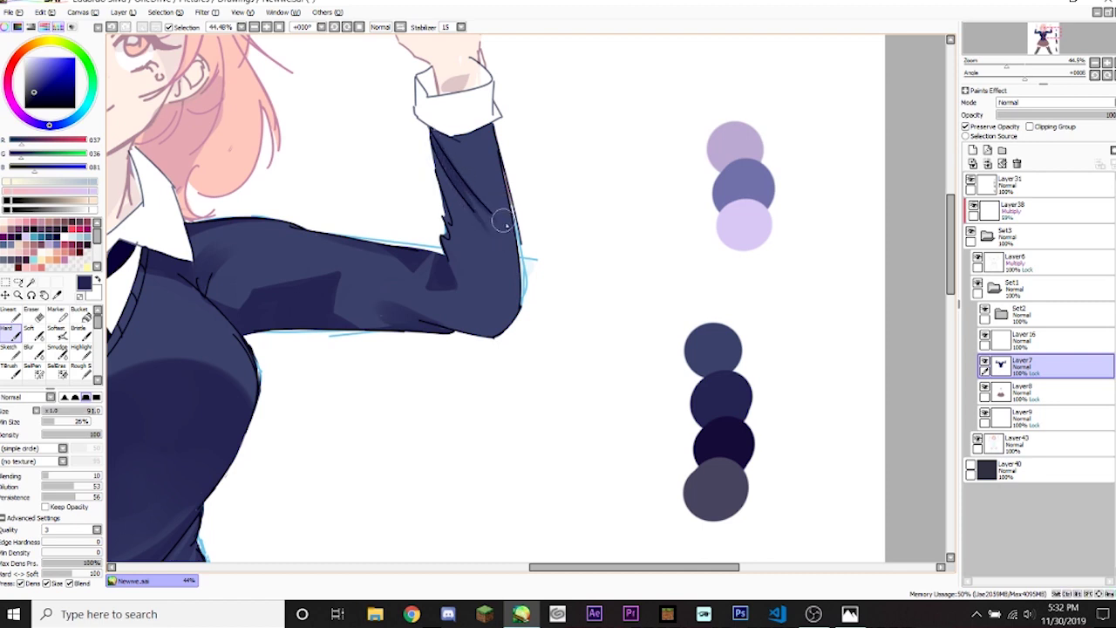
left_click_drag(438, 148, 492, 218)
mouse_move(434, 158)
left_mouse_down()
mouse_move(448, 214)
mouse_move(447, 163)
mouse_move(505, 205)
left_mouse_up()
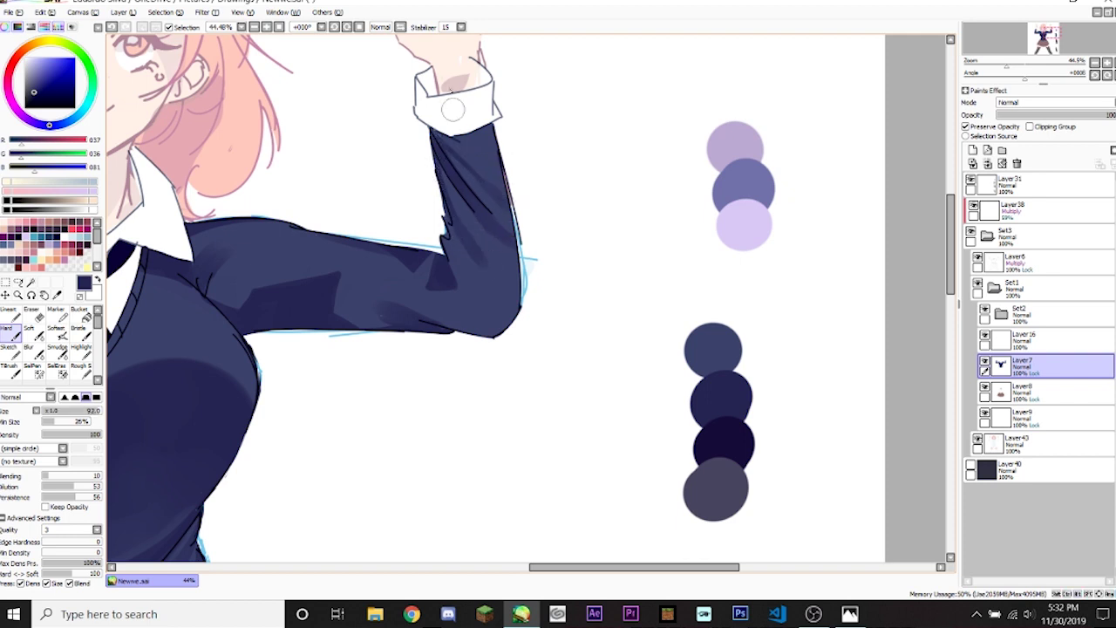
Try a dark navy shadow on the forearm directly beneath the cuff, comparing the sleeve with and without it.
left_click_drag(458, 133, 501, 169)
key("ctrl+z")
key("ctrl+y")
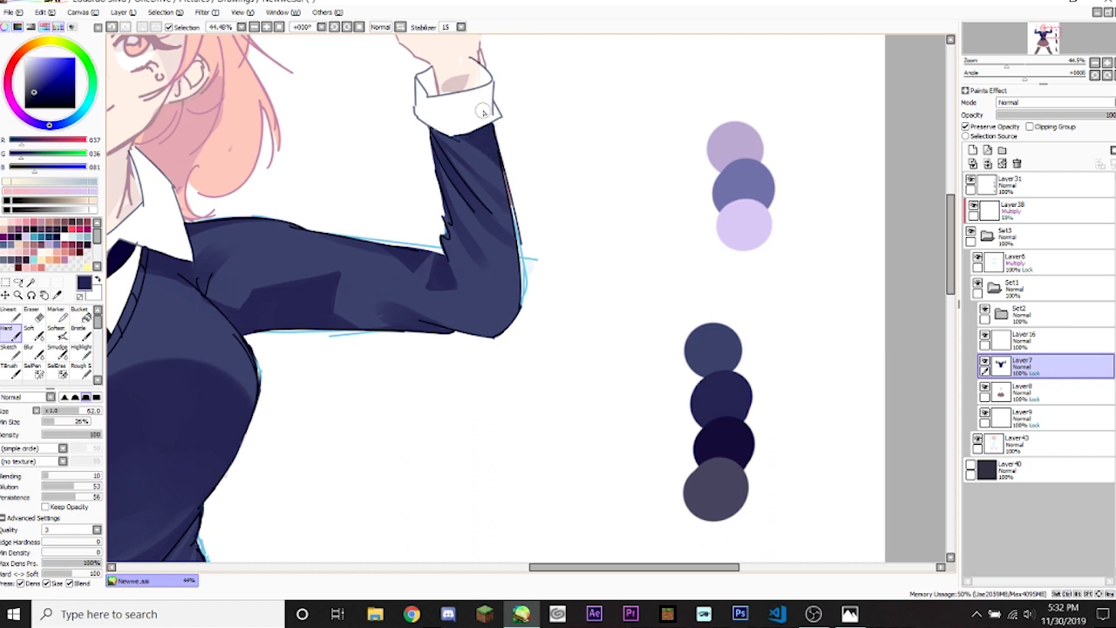
key("ctrl+z")
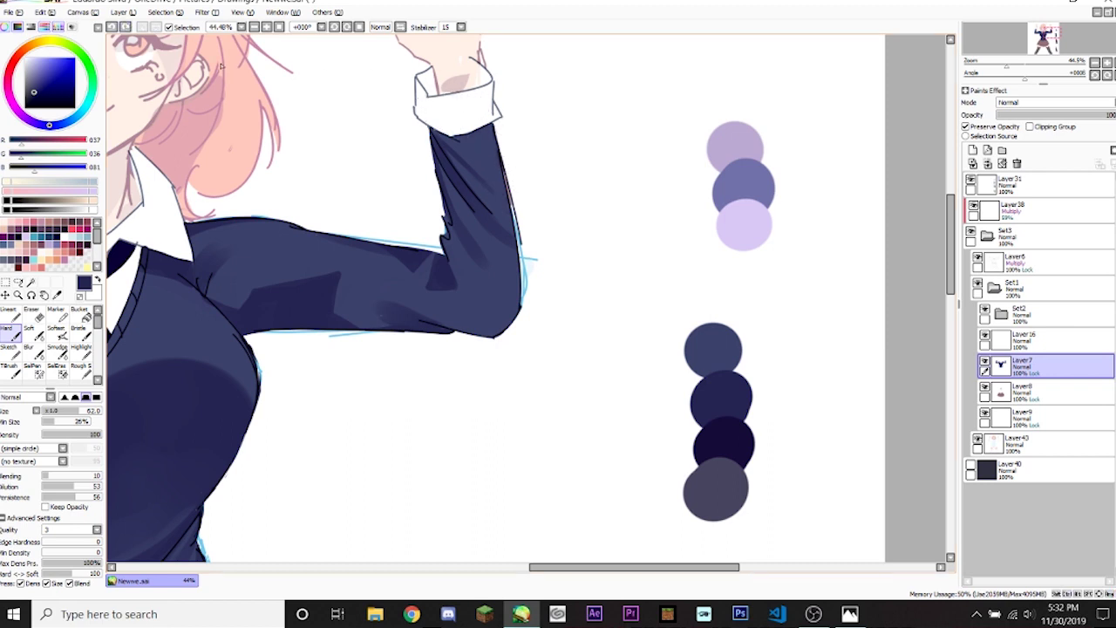
left_click(127, 28)
left_click(128, 27)
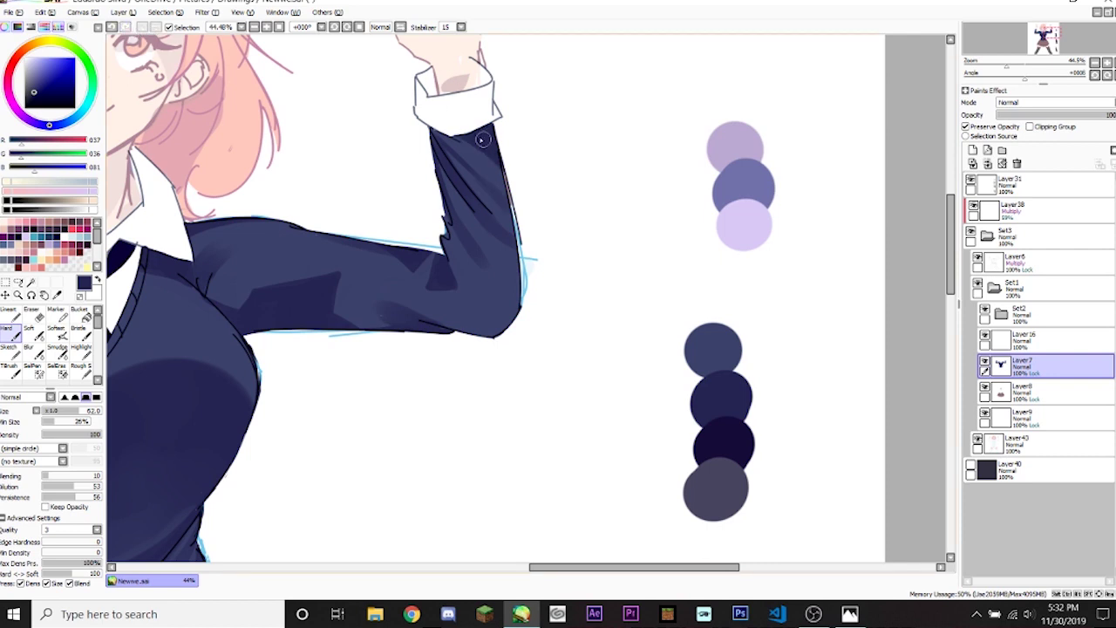
key("ctrl+z")
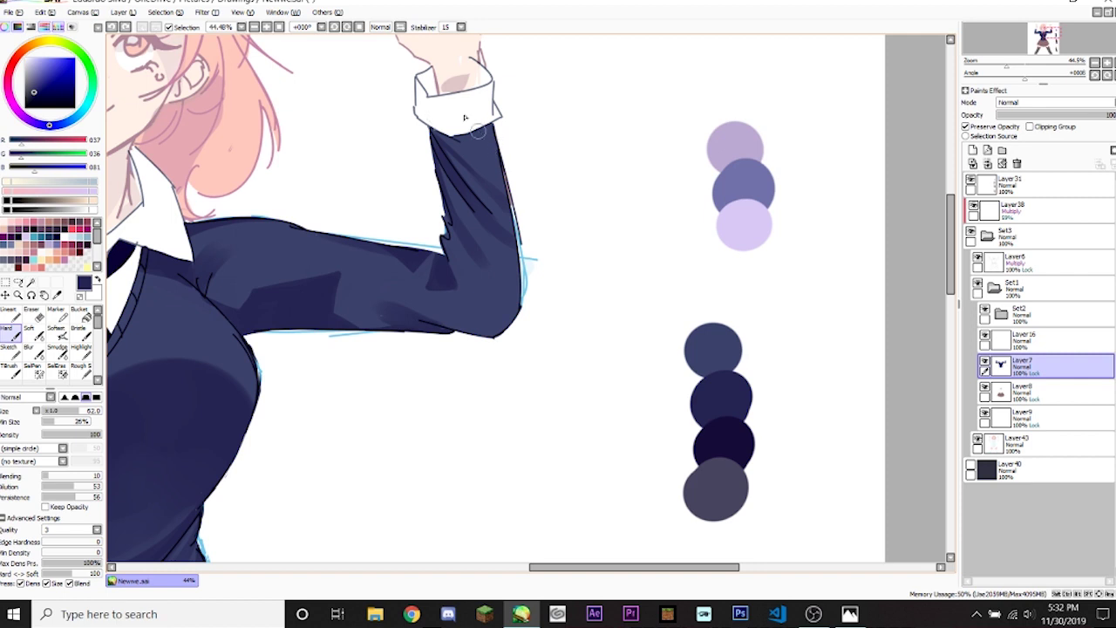
Shade the outer forearm below the cuff, the inner elbow crease and the underside of the elbow with dark navy.
left_click_drag(495, 132, 516, 186)
left_click_drag(484, 153, 500, 140)
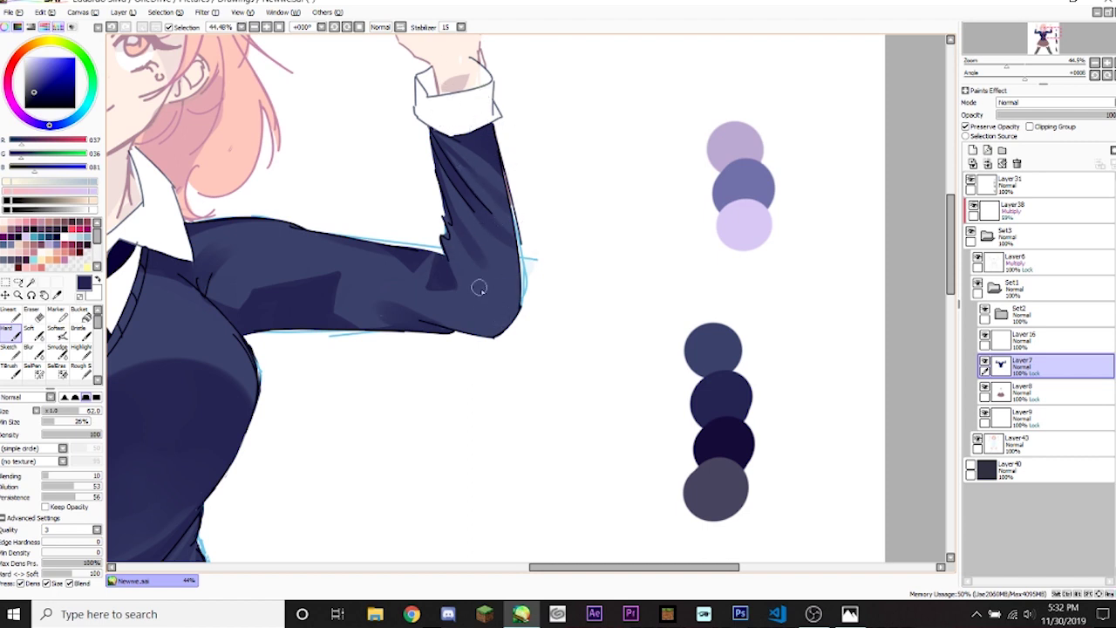
left_click_drag(469, 236, 486, 252)
mouse_move(472, 322)
left_mouse_down()
mouse_move(487, 264)
mouse_move(444, 332)
mouse_move(480, 336)
mouse_move(535, 254)
mouse_move(502, 315)
mouse_move(528, 259)
mouse_move(514, 338)
mouse_move(526, 245)
mouse_move(495, 336)
mouse_move(454, 344)
mouse_move(521, 311)
mouse_move(476, 326)
mouse_move(529, 289)
mouse_move(516, 163)
mouse_move(461, 263)
mouse_move(474, 252)
mouse_move(496, 287)
mouse_move(489, 269)
mouse_move(505, 309)
mouse_move(443, 205)
mouse_move(505, 257)
mouse_move(515, 308)
mouse_move(461, 293)
mouse_move(506, 245)
mouse_move(505, 297)
left_mouse_up()
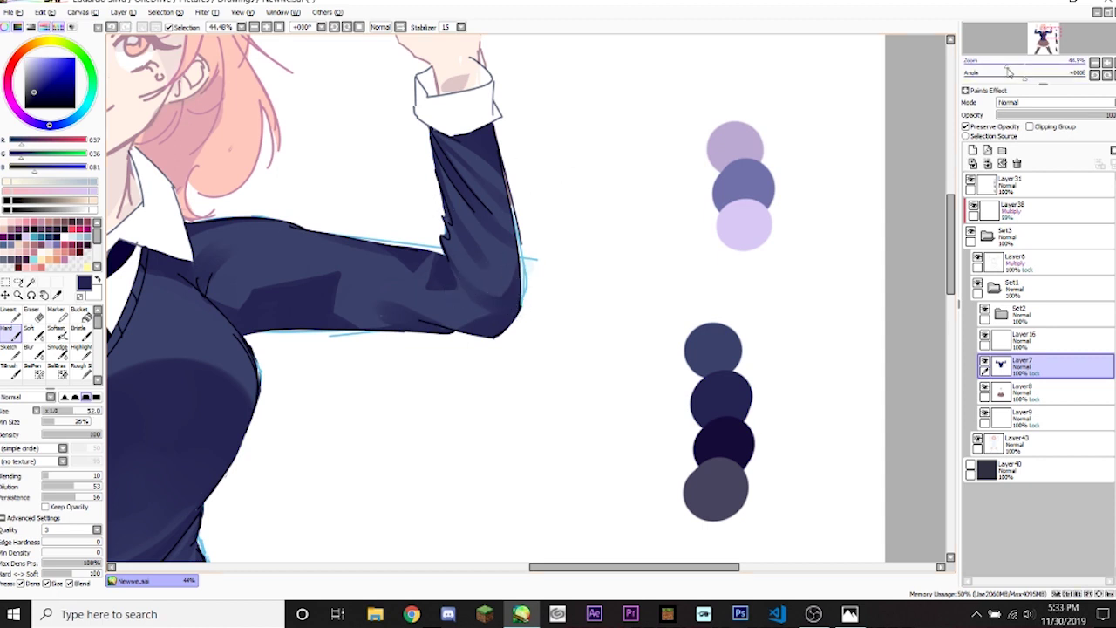
mouse_move(1008, 70)
left_mouse_down()
mouse_move(985, 64)
mouse_move(1003, 68)
left_mouse_up()
left_click_drag(540, 274, 573, 274)
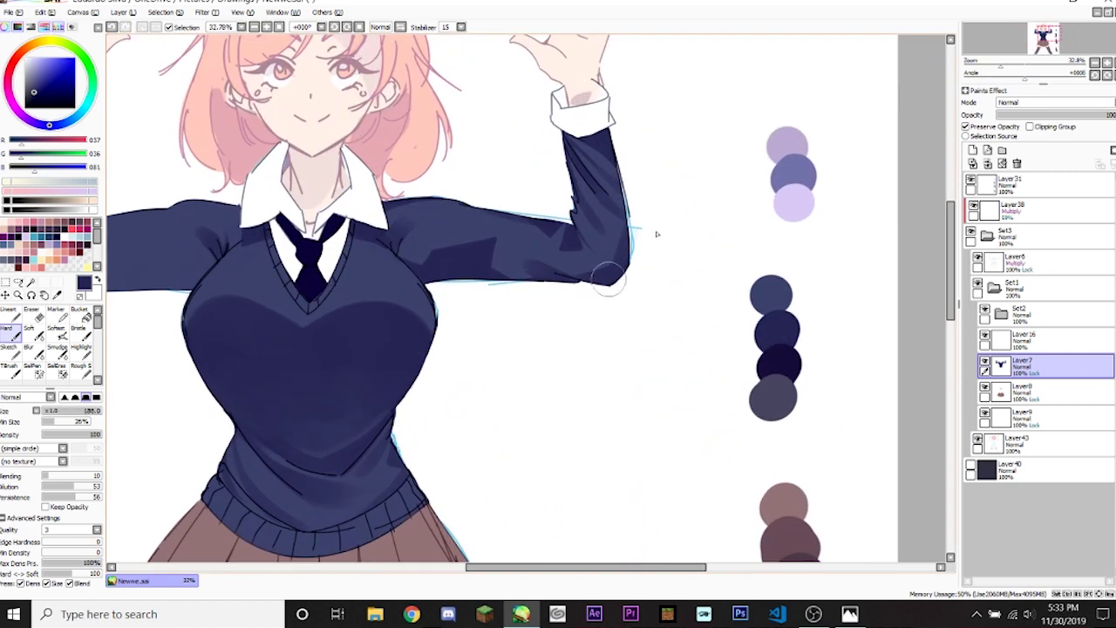
Flip the canvas view and outline an angular dark navy fold shadow along the underside of the opposite, unshaded sleeve.
left_click(1006, 33)
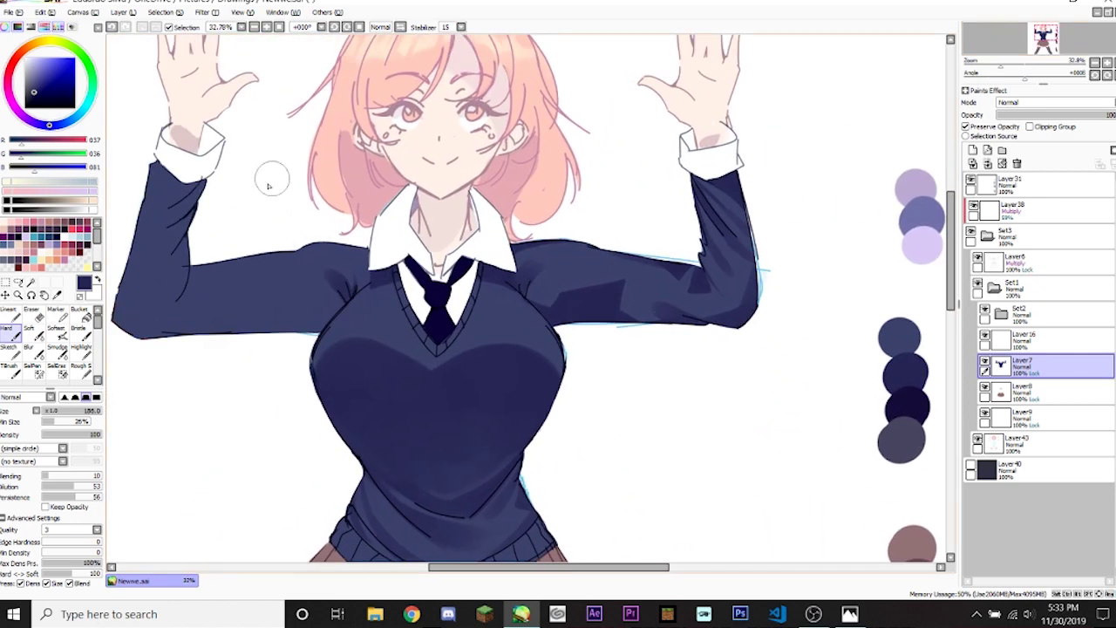
left_click(401, 27)
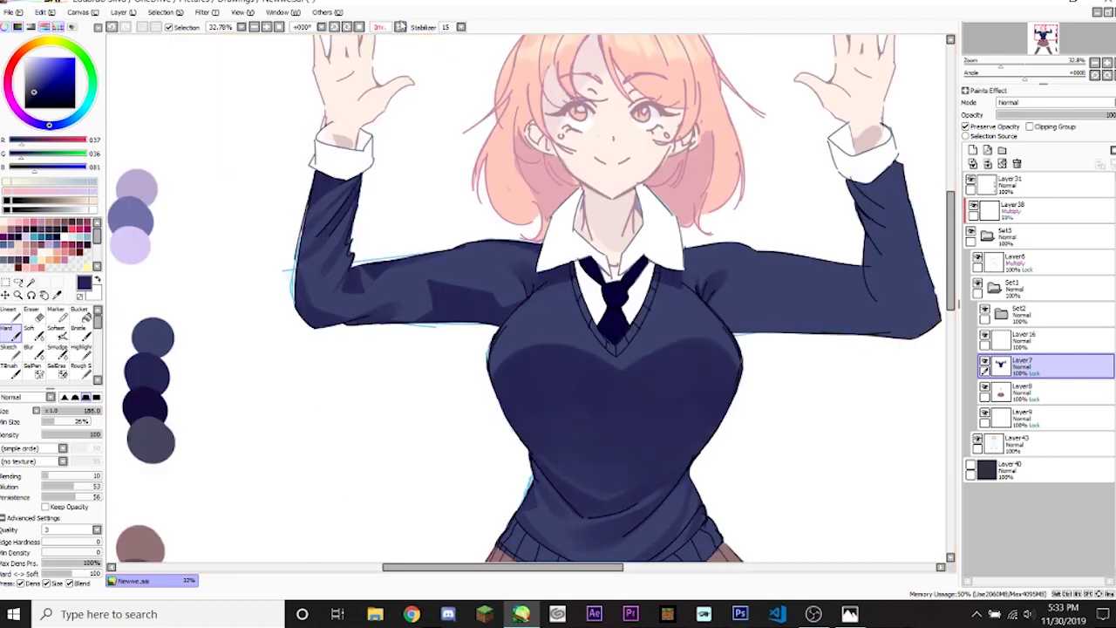
left_click_drag(1014, 41, 957, 43)
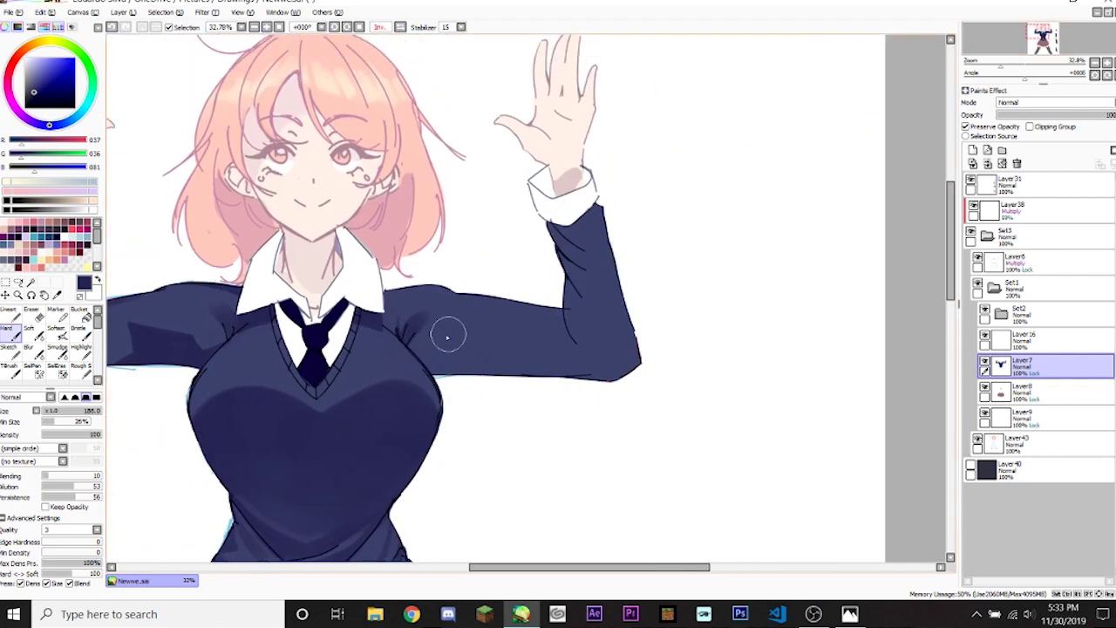
key("bracketleft")
key("bracketleft")
key("bracketleft")
left_click_drag(426, 339, 476, 352)
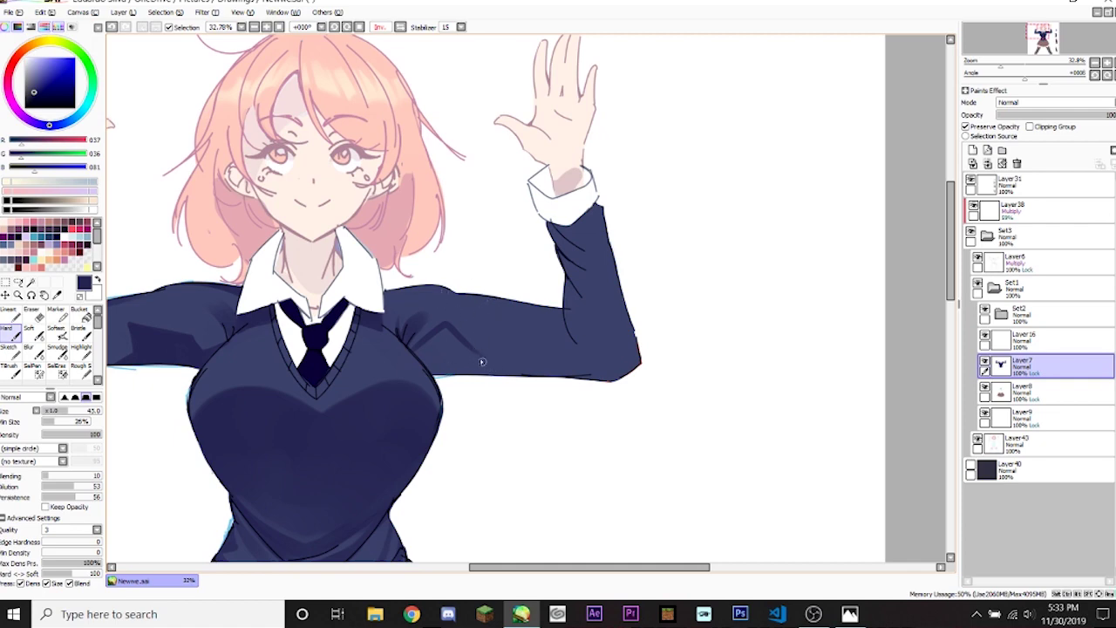
left_click_drag(480, 365, 544, 357)
Fill the outlined shadow on the sleeve's underside, from the armpit towards the elbow, with a larger dark navy brush.
key("bracketright")
key("bracketright")
key("bracketright")
mouse_move(478, 367)
left_mouse_down()
mouse_move(549, 356)
mouse_move(590, 380)
mouse_move(557, 358)
mouse_move(547, 363)
mouse_move(560, 373)
mouse_move(476, 374)
left_mouse_up()
key("bracketright")
key("bracketright")
key("bracketright")
key("bracketright")
key("bracketleft")
key("bracketleft")
key("bracketleft")
key("bracketleft")
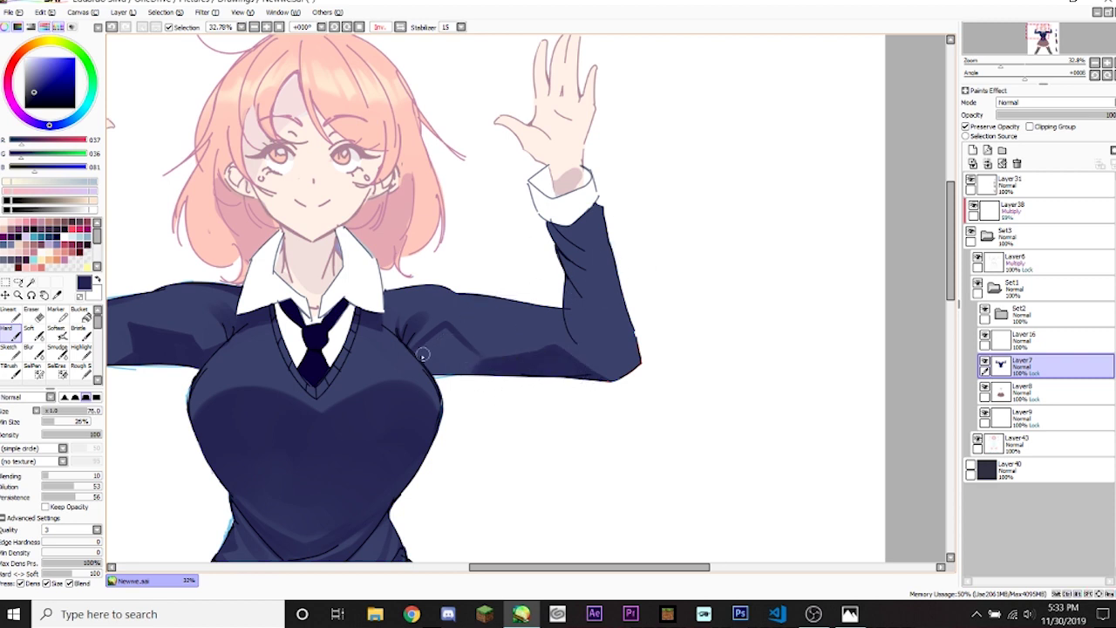
left_click_drag(440, 331, 480, 366)
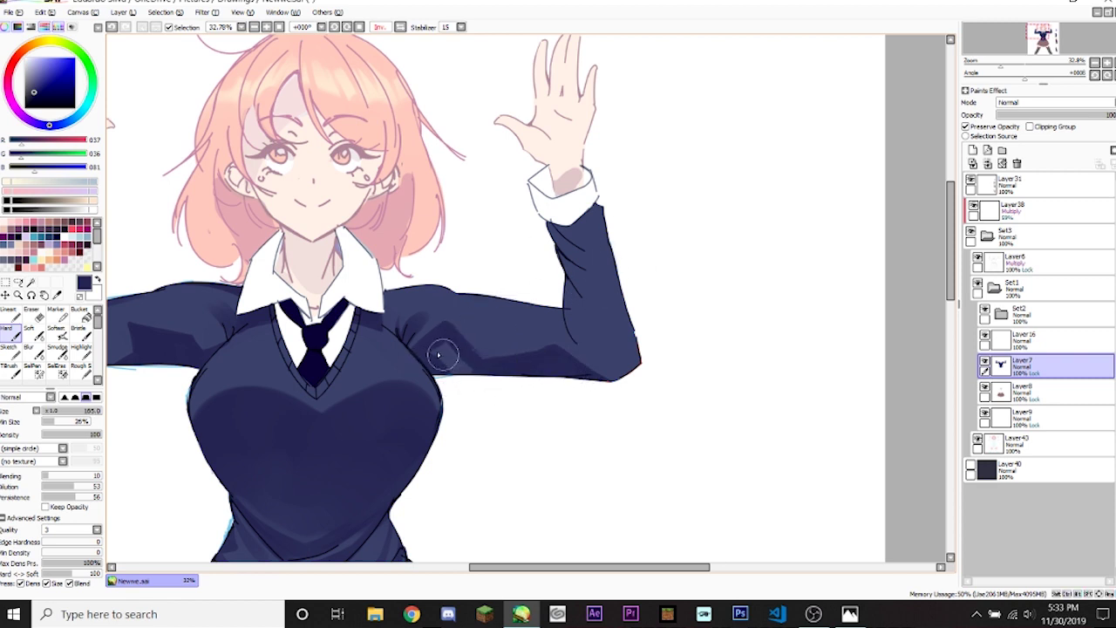
Shade the inner elbow crease of the sleeve in dark navy with a smaller brush, then sample the sleeve's lighter base navy.
key("bracketleft")
key("bracketleft")
key("bracketleft")
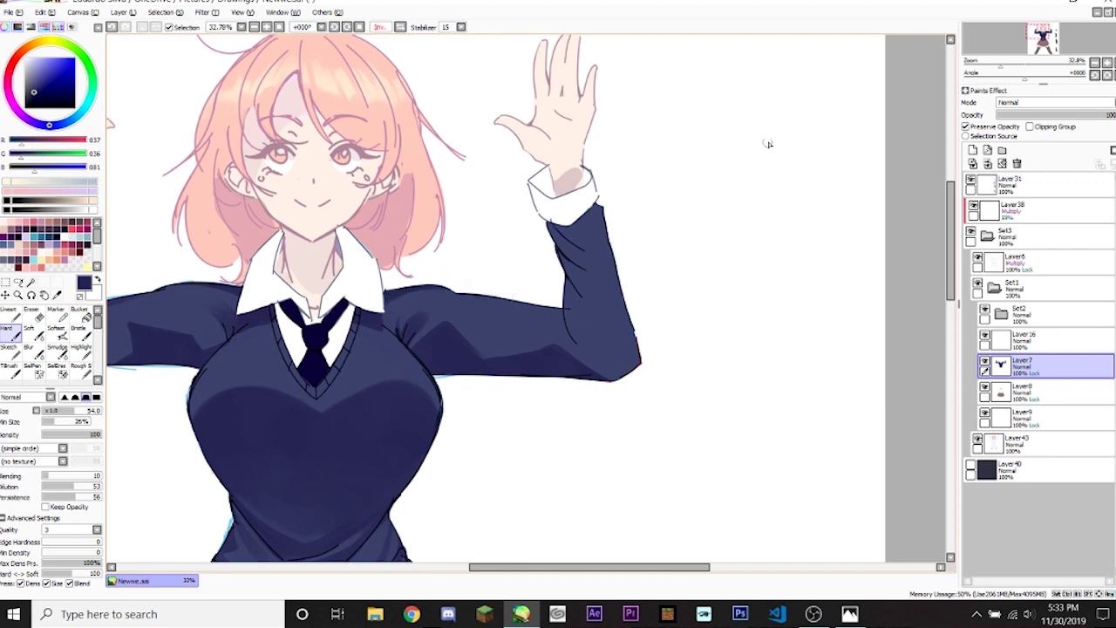
key("bracketleft")
key("bracketleft")
key("bracketright")
key("bracketleft")
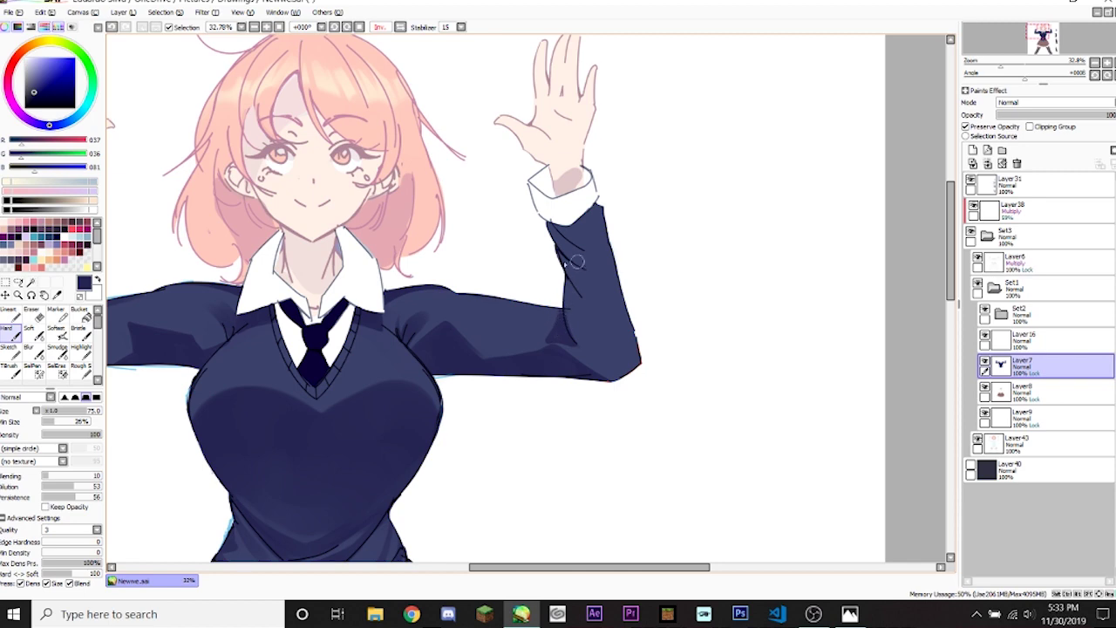
left_click(539, 345, "alt")
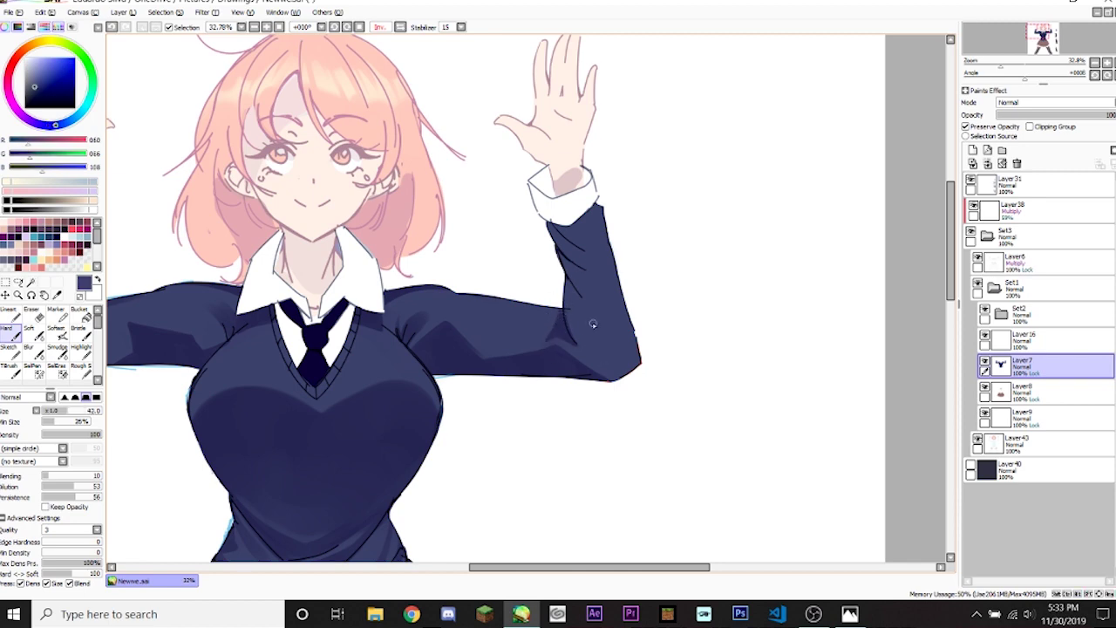
Paint diagonal dark navy fold shadows across the inner forearm of the same sleeve, just beneath the cuff.
scroll(162, 327, "right", 5)
key("h")
scroll(162, 327, "down", 3)
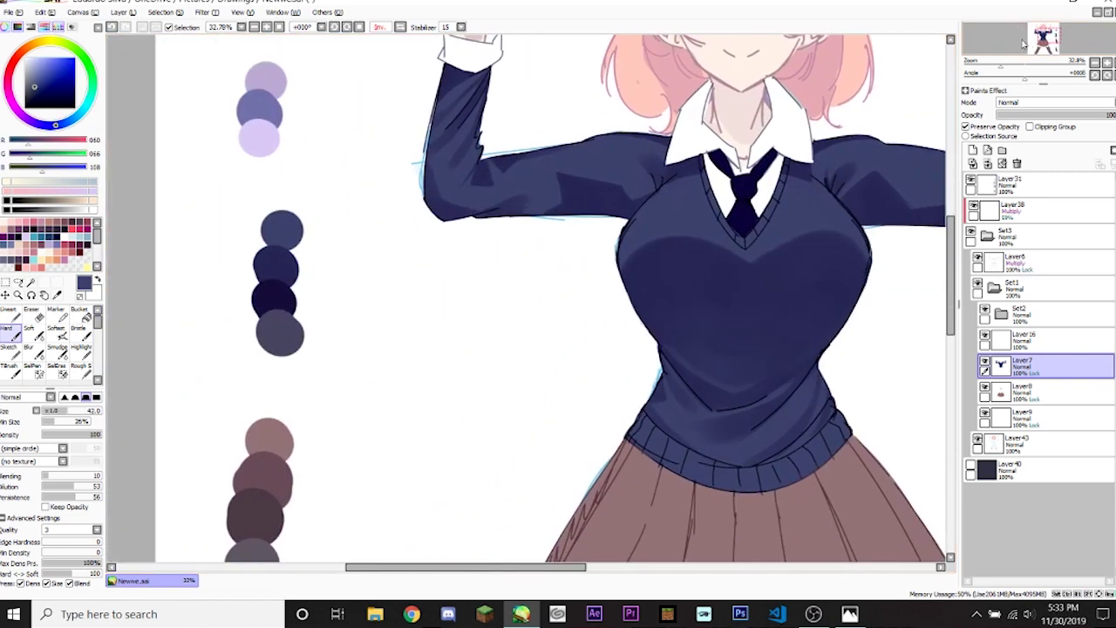
key("h")
left_click_drag(1009, 47, 1003, 39)
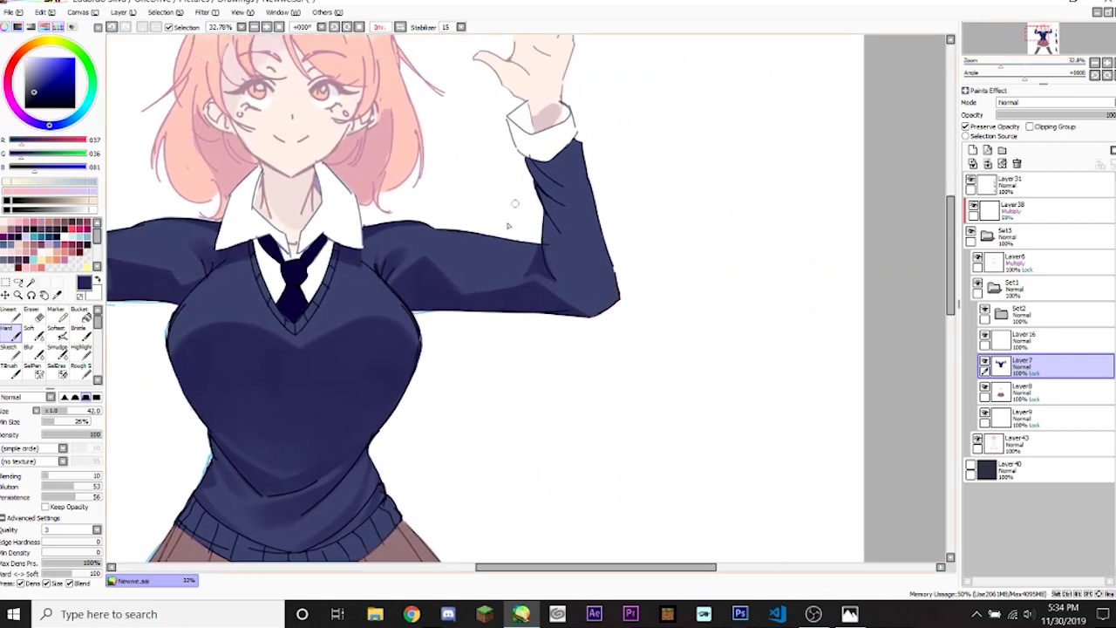
left_click_drag(538, 233, 569, 231)
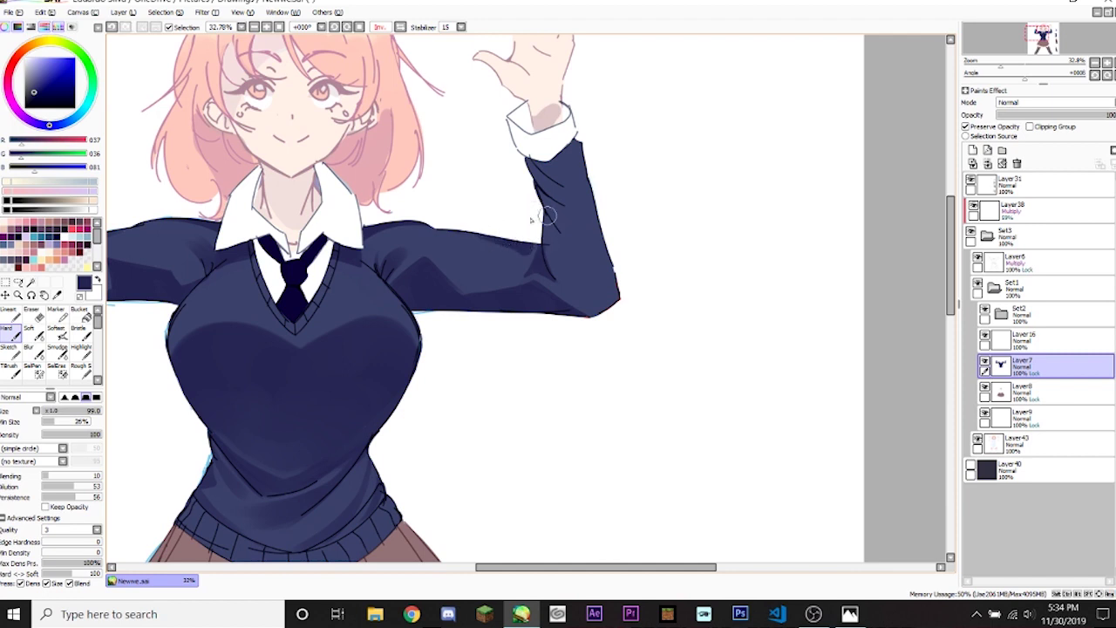
mouse_move(524, 229)
left_mouse_down()
mouse_move(486, 238)
mouse_move(528, 257)
mouse_move(563, 218)
mouse_move(554, 178)
mouse_move(591, 206)
mouse_move(562, 205)
mouse_move(549, 174)
mouse_move(598, 191)
mouse_move(611, 172)
mouse_move(577, 122)
mouse_move(575, 152)
left_mouse_up()
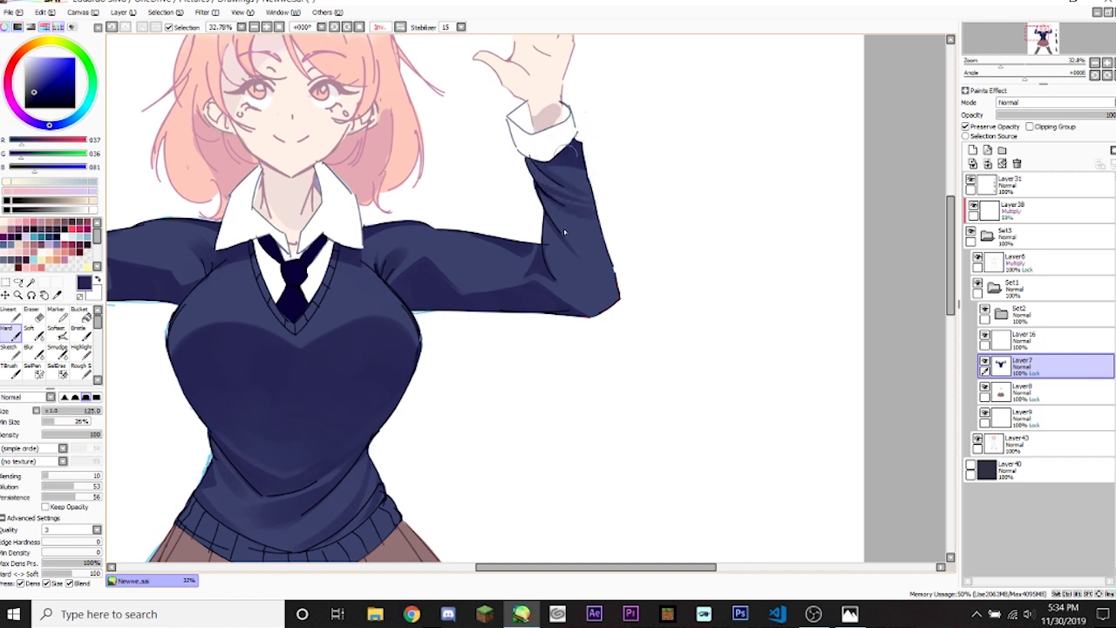
Extend the dark navy shadows down the forearm to the outer elbow, varying the brush size.
left_click_drag(529, 113, 552, 179)
mouse_move(577, 259)
left_mouse_down()
mouse_move(593, 270)
mouse_move(611, 242)
left_mouse_up()
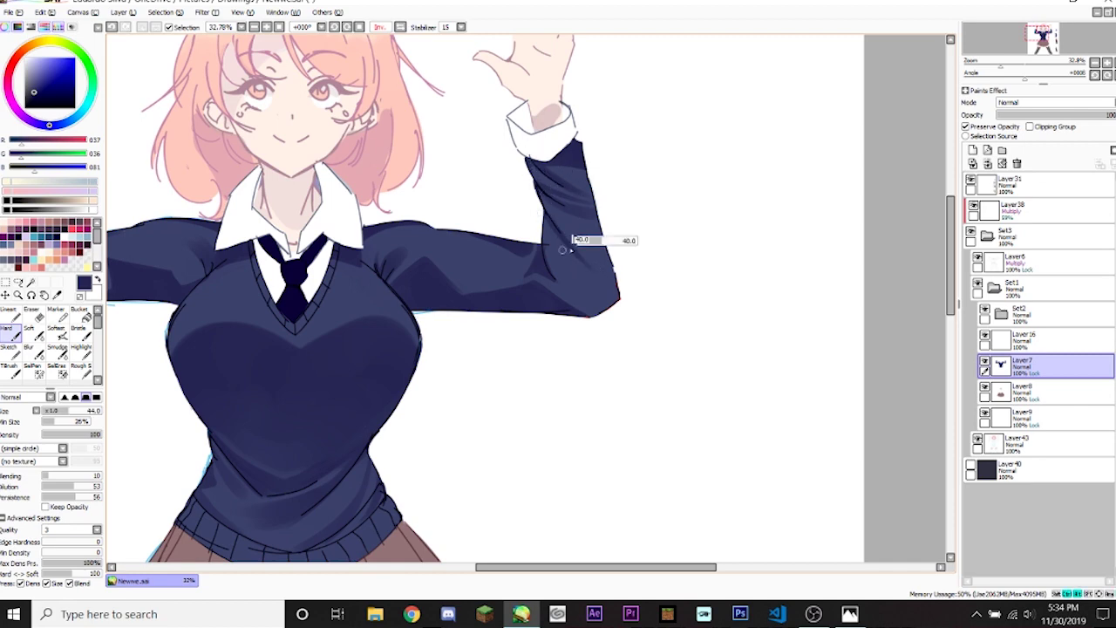
mouse_move(544, 192)
left_mouse_down()
mouse_move(558, 131)
mouse_move(568, 140)
left_mouse_up()
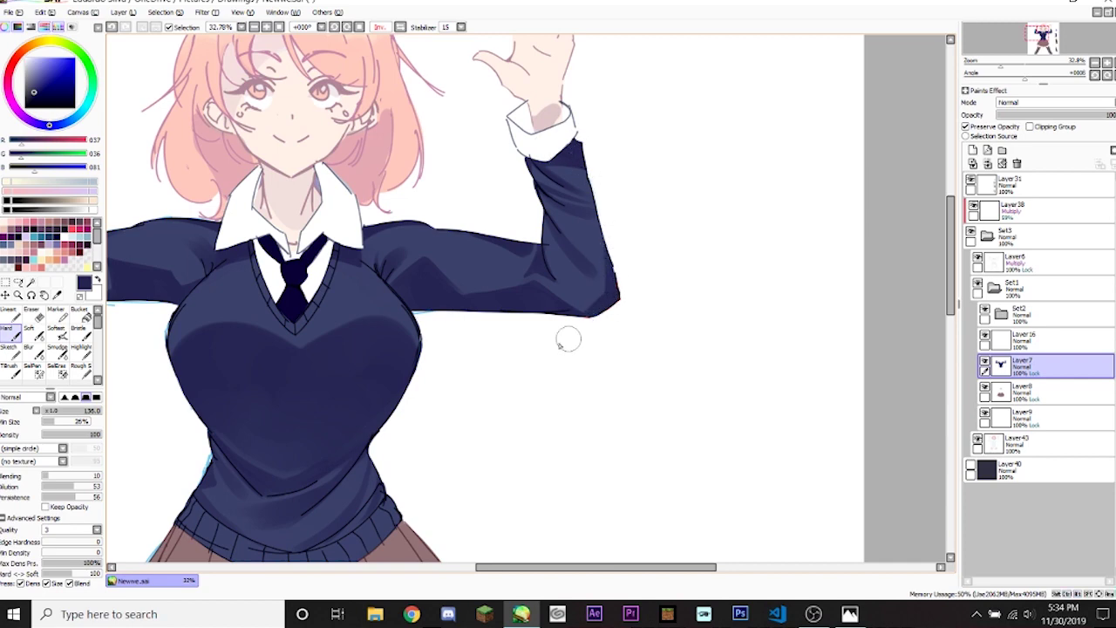
Return the canvas to its unflipped view and touch up the chest shadow just below the V-neck with sampled dark navy.
left_click_drag(1047, 67, 993, 67)
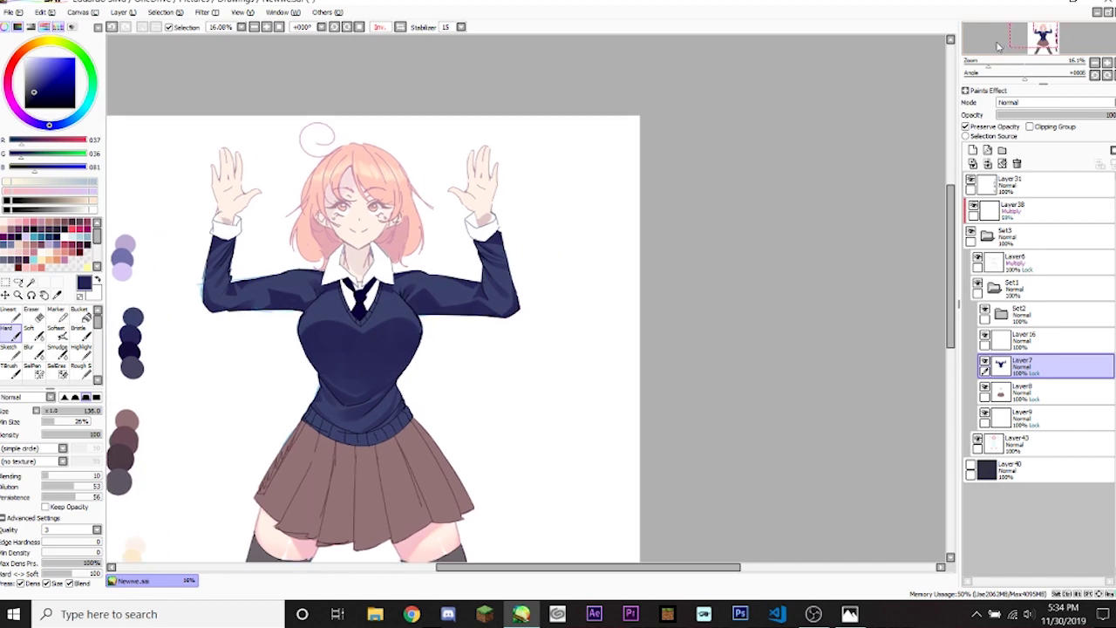
scroll(999, 46, "up", 5)
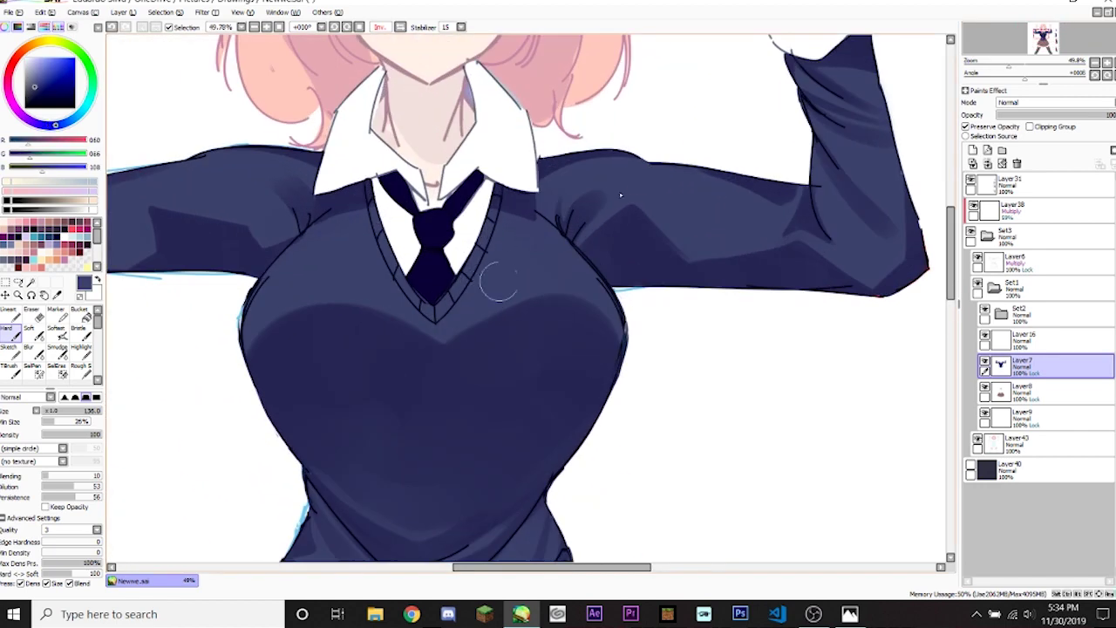
left_click_drag(1082, 66, 1005, 67)
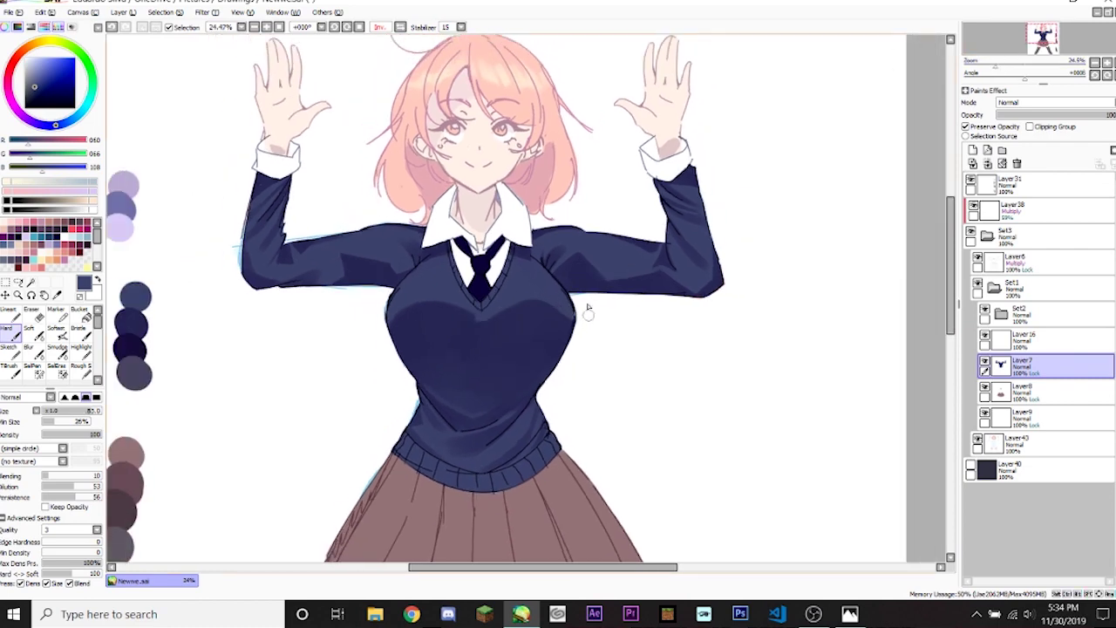
left_click(401, 28)
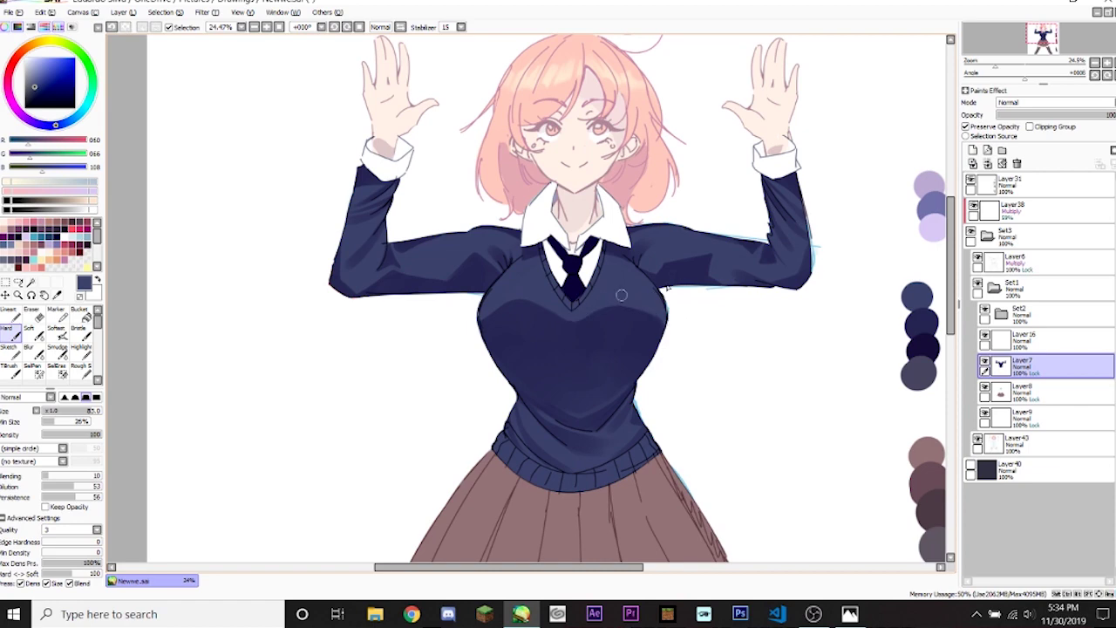
left_click(595, 325, "alt")
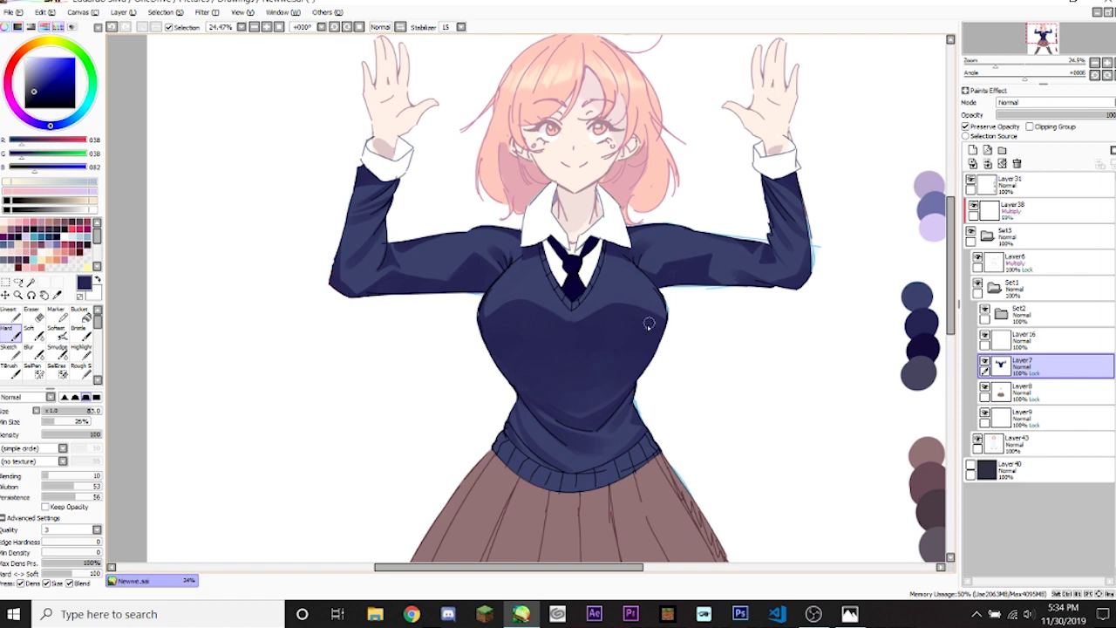
scroll(667, 279, "up", 2)
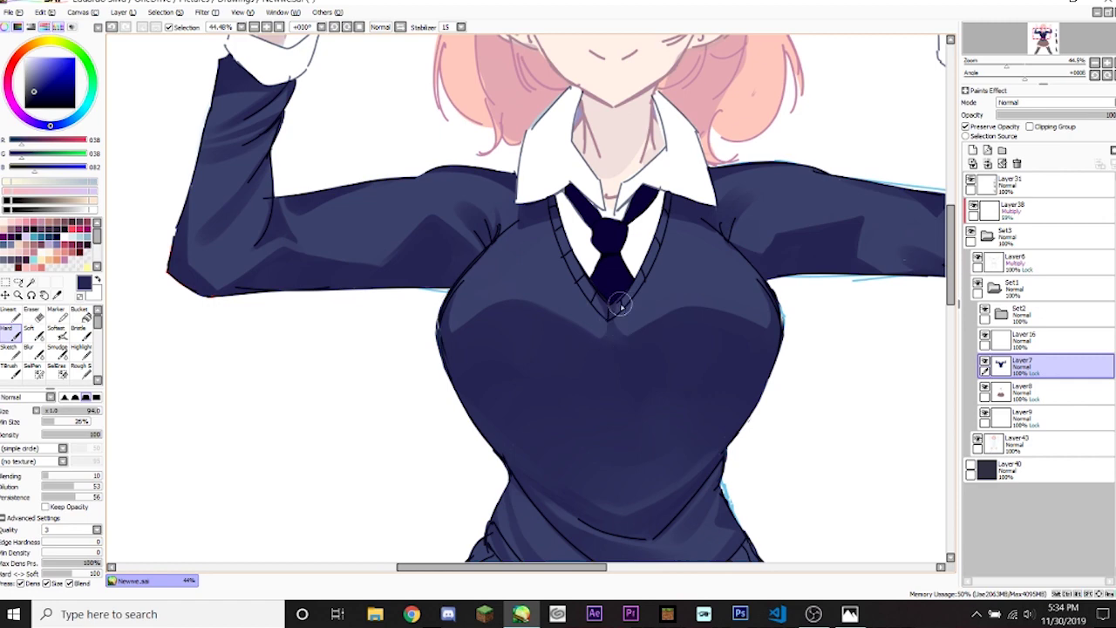
left_click_drag(622, 340, 623, 320)
left_click_drag(1030, 61, 996, 61)
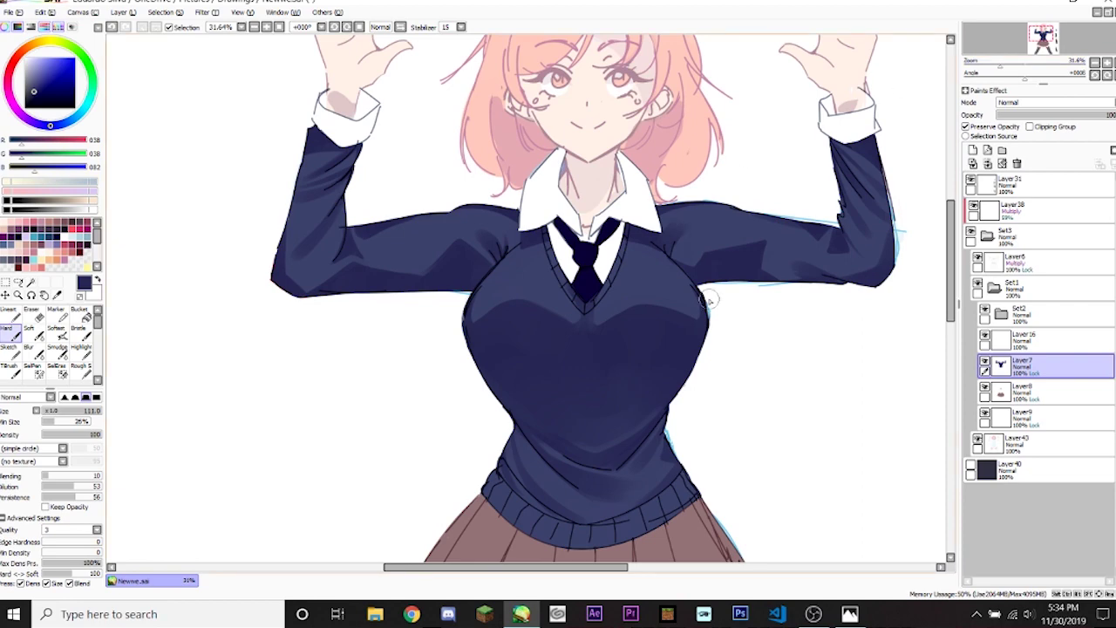
Examine the shaded sweater as a whole, including the sleeves, the waist, the skirt and the colour swatches.
scroll(999, 42, "down", 3)
scroll(1002, 47, "up", 2)
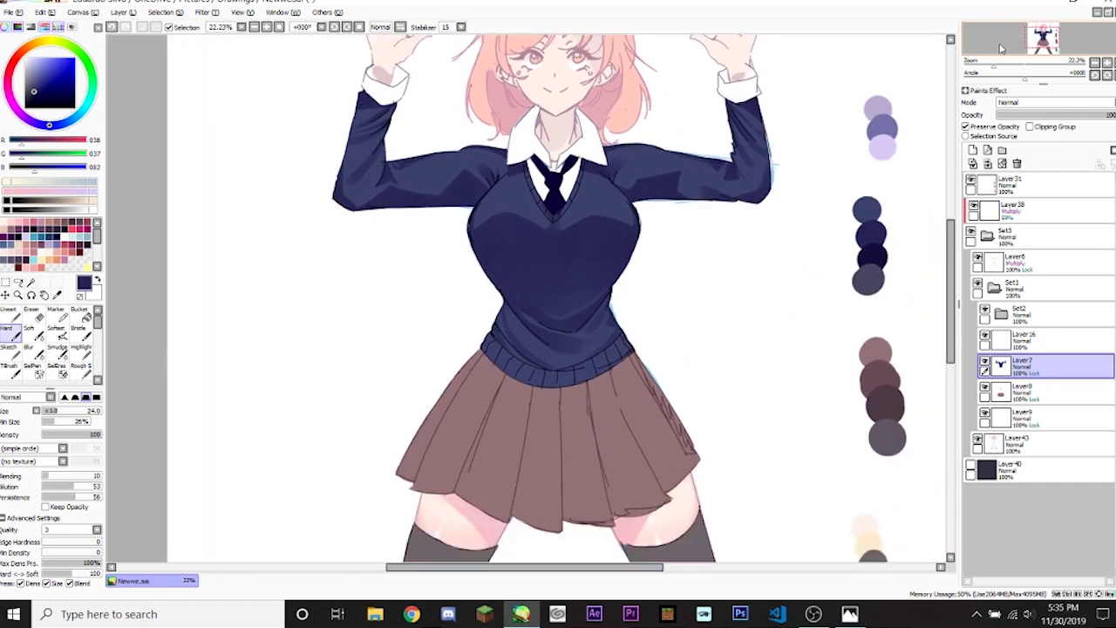
scroll(1002, 47, "down", 2)
scroll(973, 61, "up", 2)
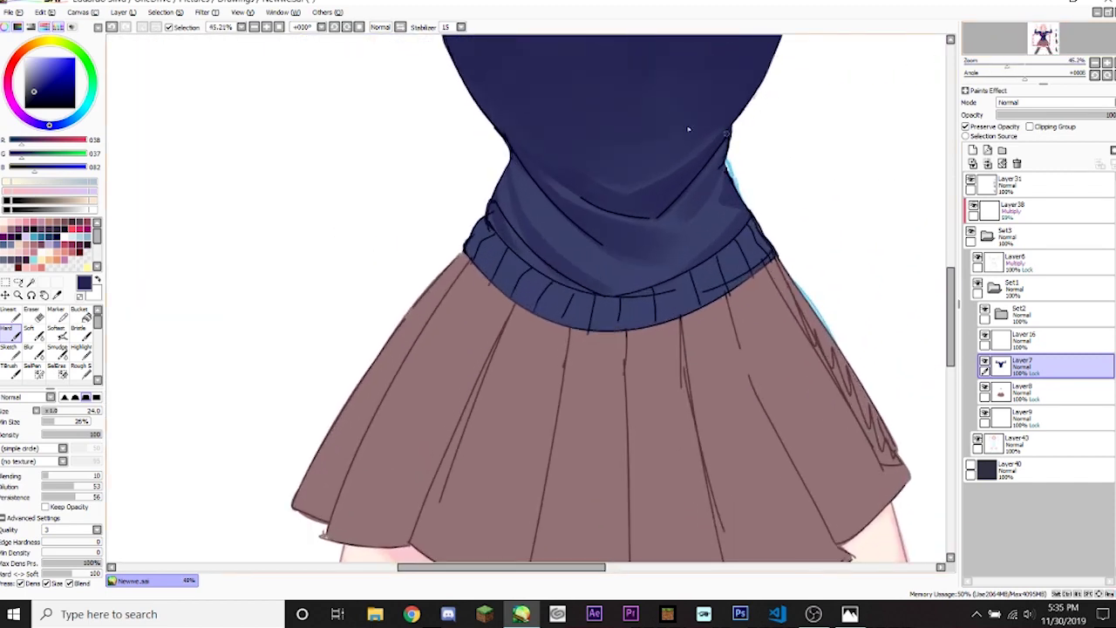
left_click(1023, 28)
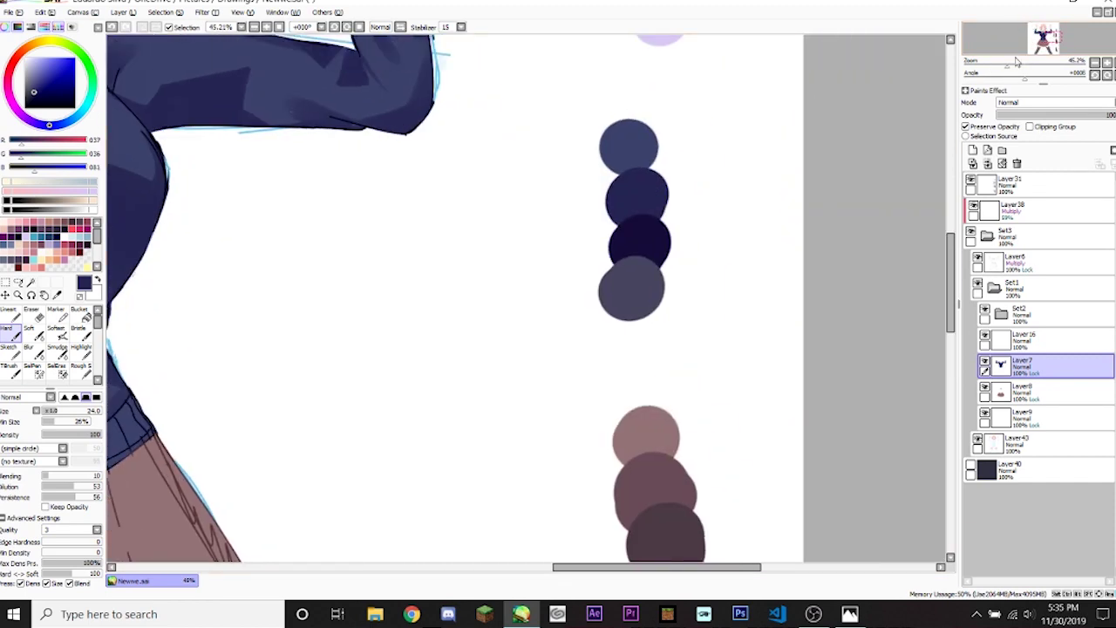
scroll(1016, 61, "down", 3)
scroll(1003, 49, "up", 1)
scroll(1007, 48, "down", 1)
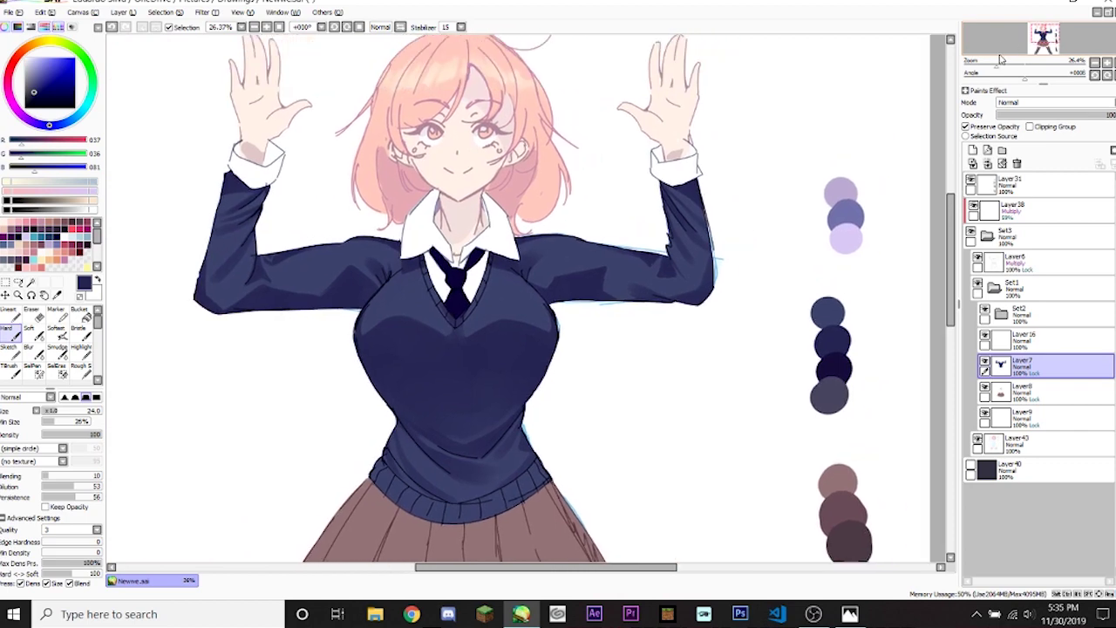
scroll(1003, 59, "up", 2)
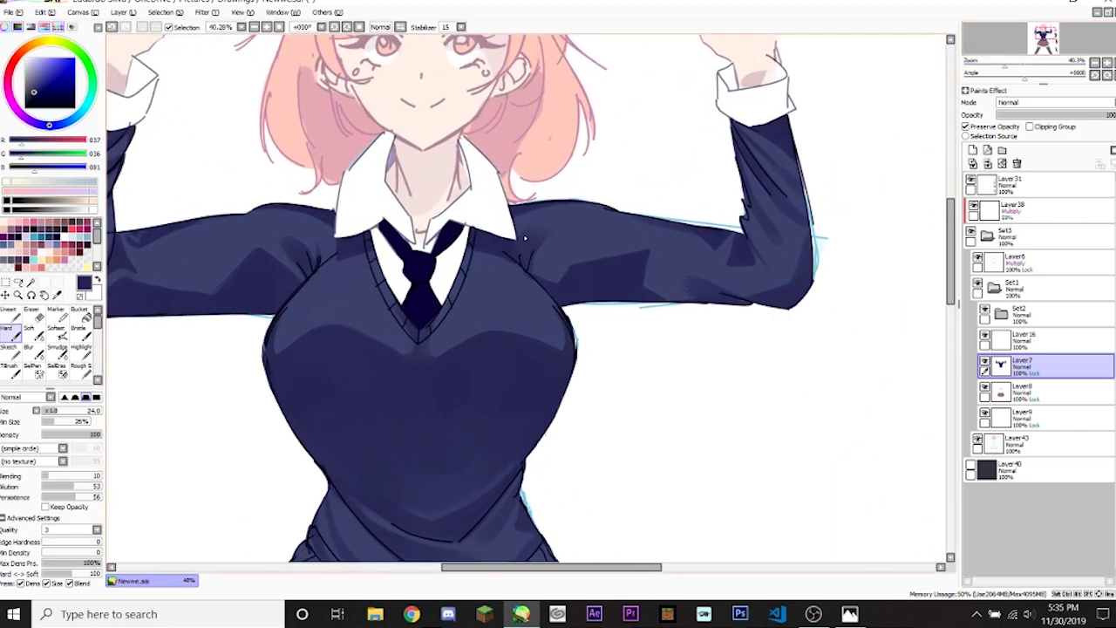
Sample a deeper navy (RGB 21, 12, 57) and darken the sweater crease under the bust at the left side of the waist.
key("bracketright")
left_click_drag(1025, 52, 872, 66)
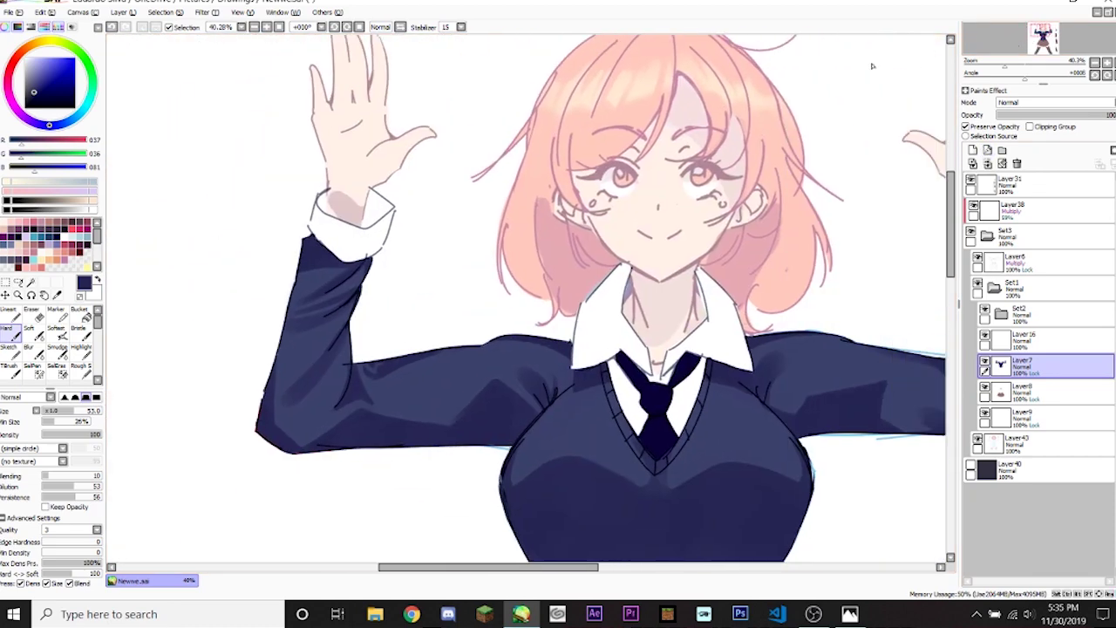
key("bracketleft")
key("bracketleft")
key("bracketleft")
left_click_drag(1052, 54, 1017, 46)
left_click(740, 449, "alt")
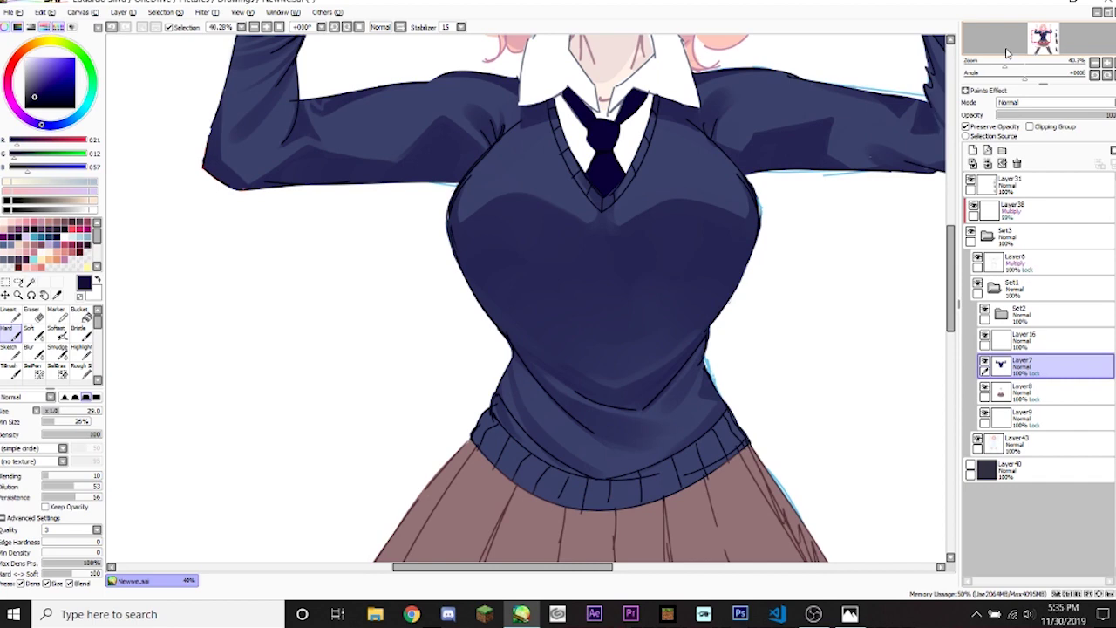
left_click_drag(1001, 61, 1009, 52)
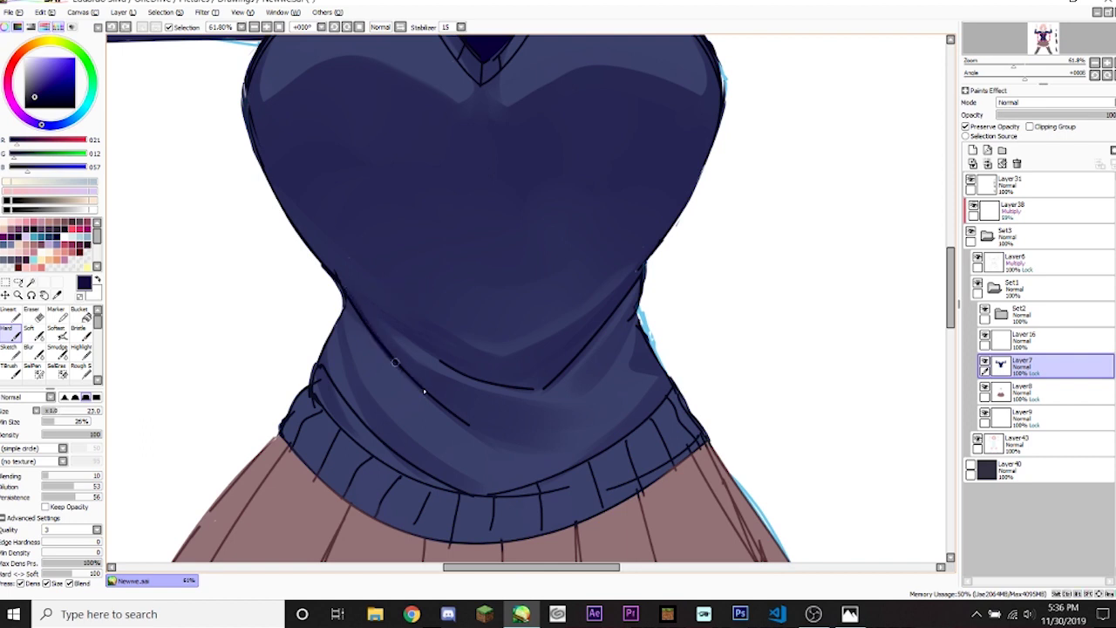
left_click_drag(408, 356, 482, 408)
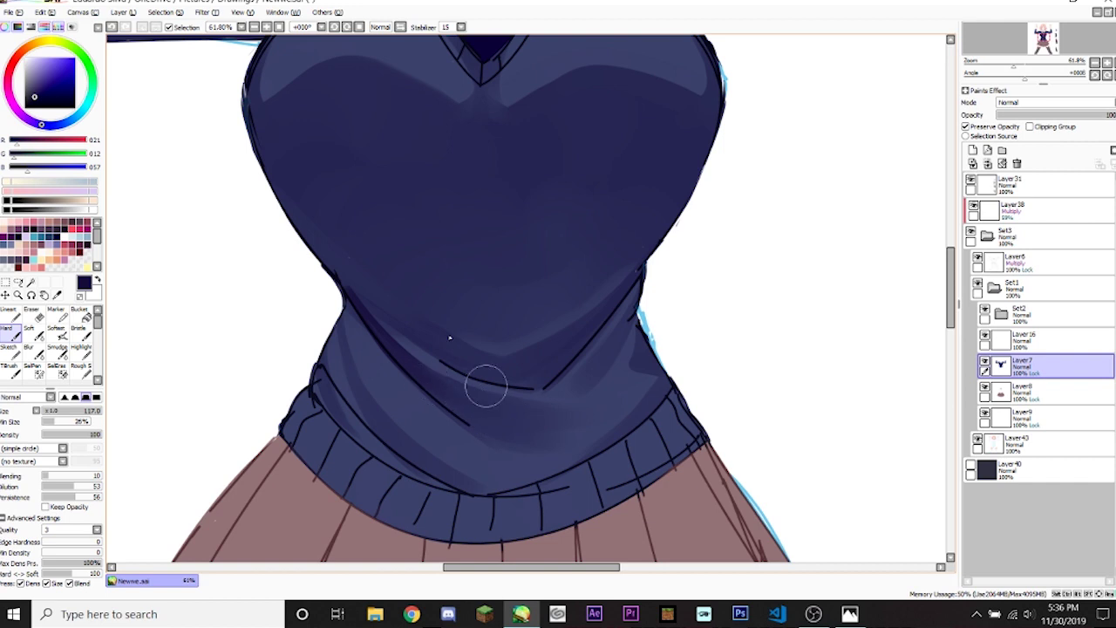
key("bracketleft")
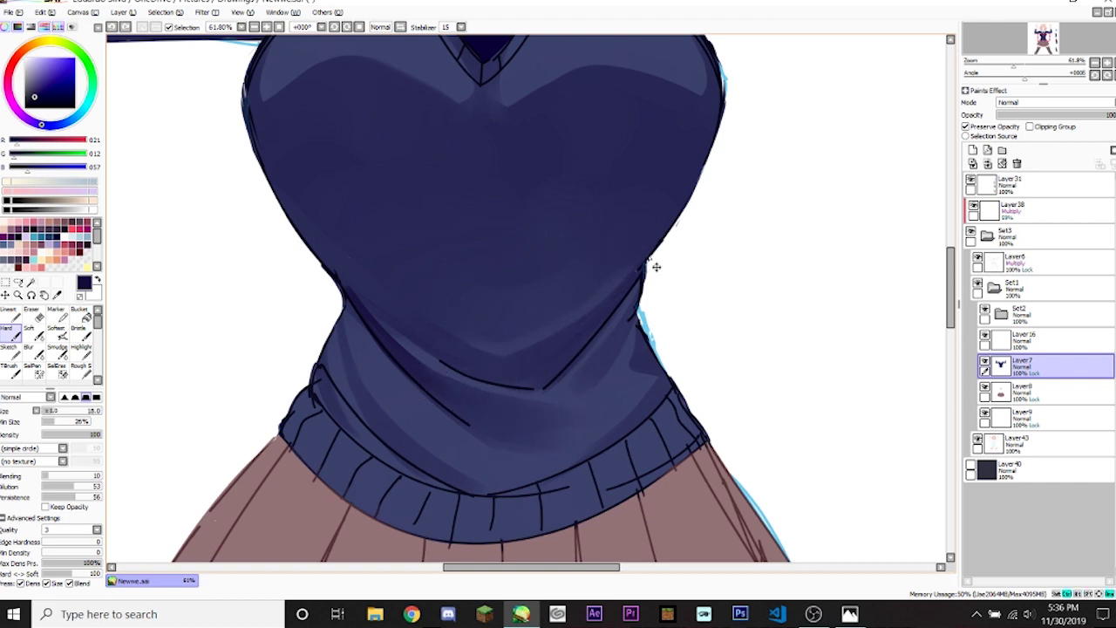
Darken the opposite under-bust crease at the right side of the waist with the deeper navy, alternating brush sizes.
key("bracketright")
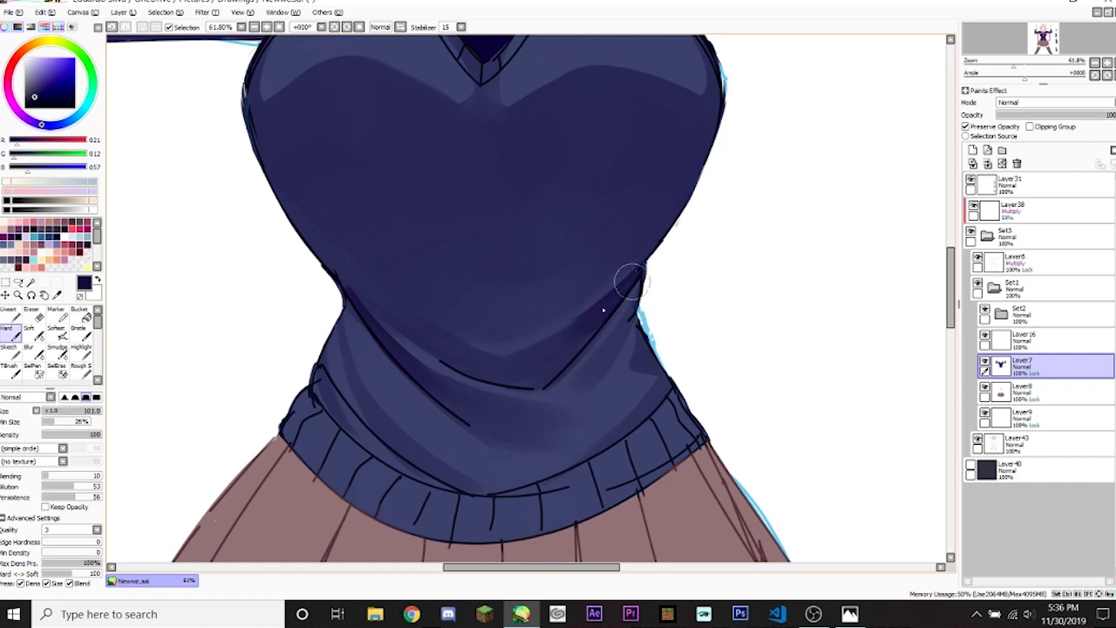
key("bracketleft")
key("bracketleft")
key("bracketleft")
key("bracketleft")
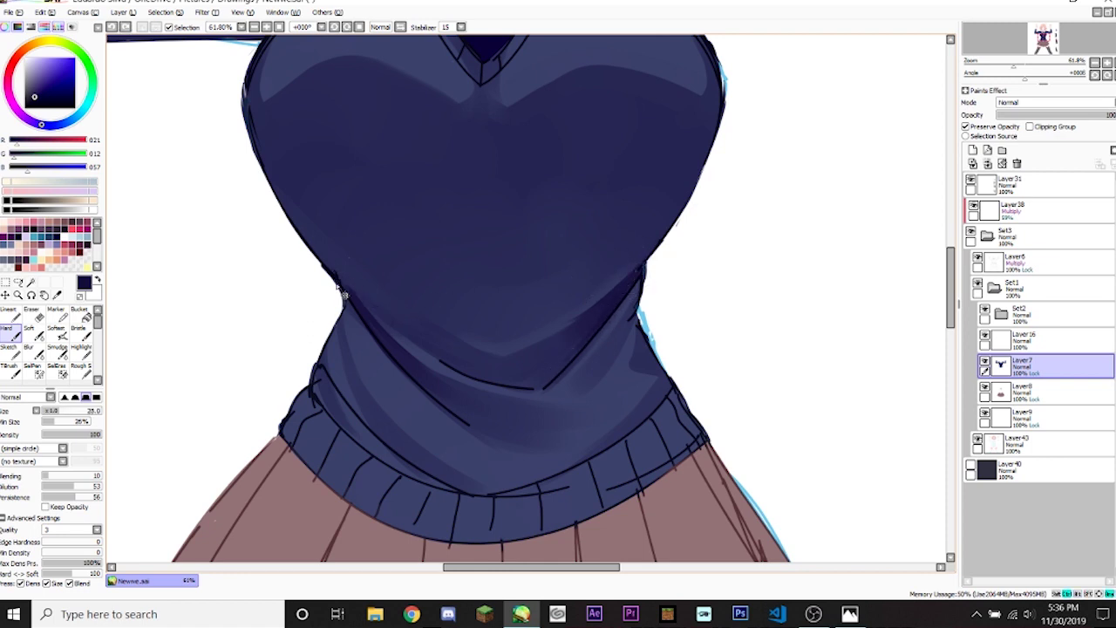
Broaden the deep navy shadow where the left under-bust crease meets the sweater's side edge.
key("bracketright")
key("bracketright")
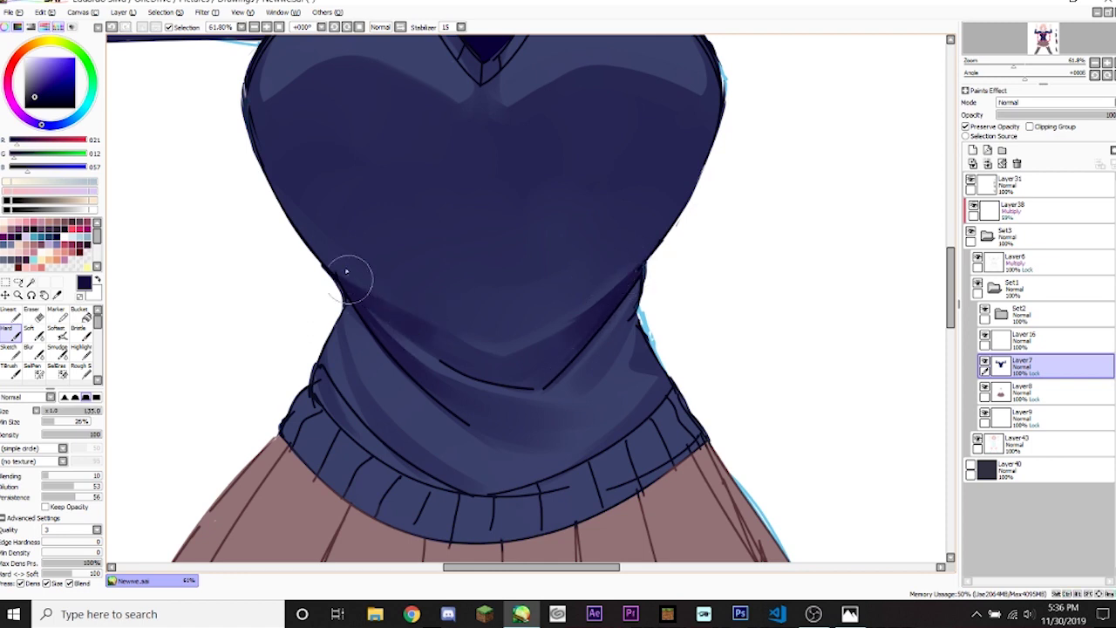
key("bracketleft")
key("bracketleft")
key("bracketleft")
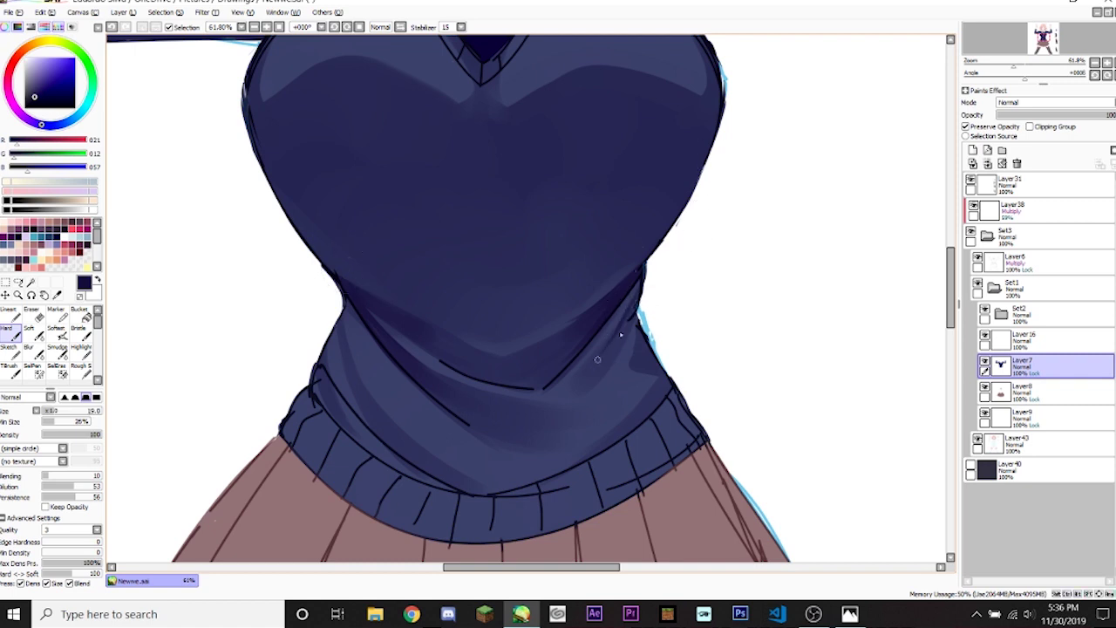
Deepen the fold shadows on the lower sweater, between the waist creases and the left side of the ribbed hem.
key("bracketright")
key("bracketright")
key("bracketright")
key("bracketleft")
key("bracketleft")
key("bracketleft")
key("bracketleft")
key("bracketleft")
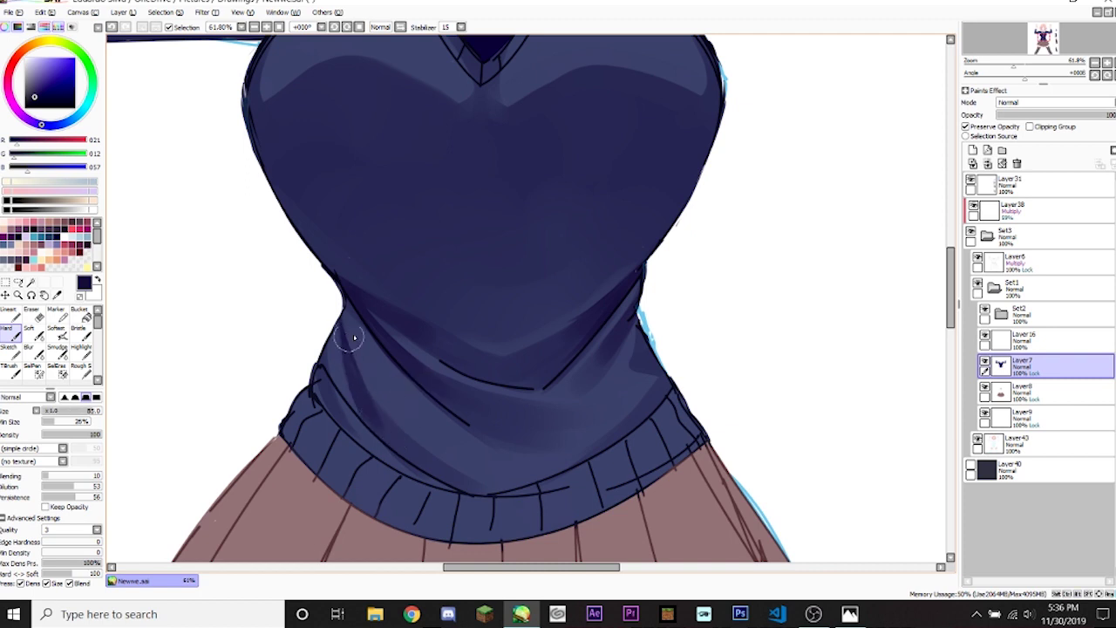
key("bracketleft")
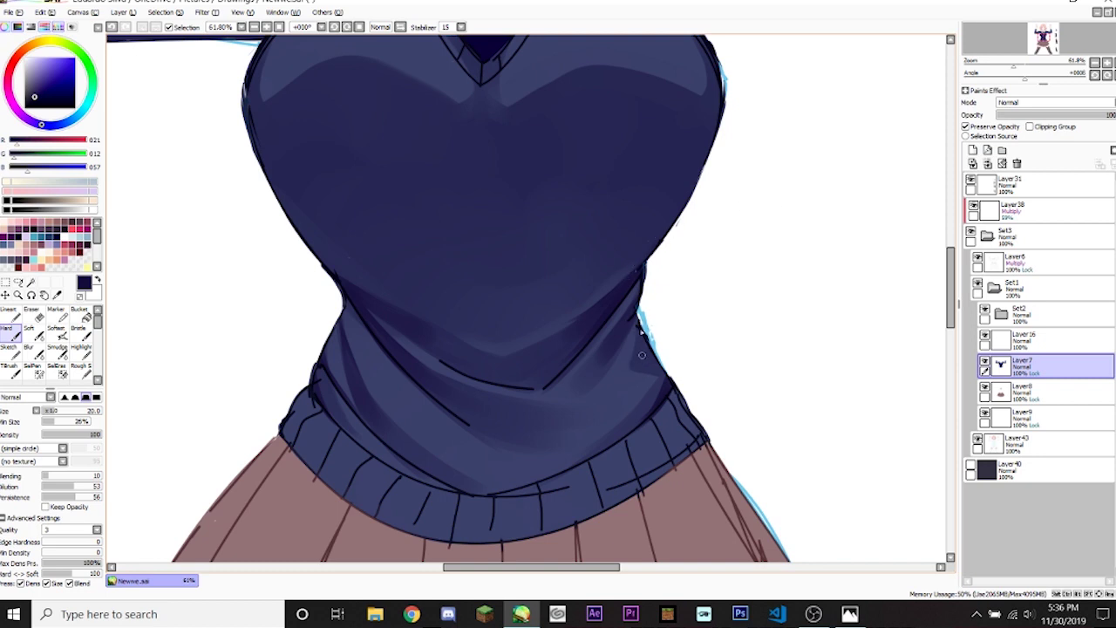
Fill an angular deep navy fold at the right waist edge above the ribbed hem, then sample the surrounding mid navy.
left_click_drag(641, 327, 651, 372)
key("bracketright")
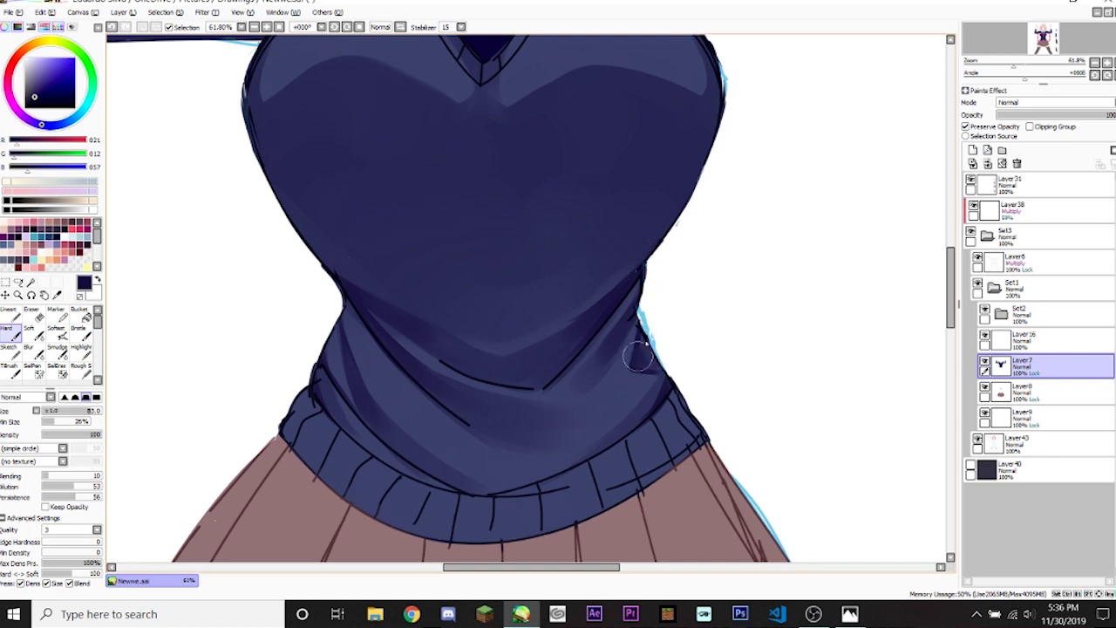
key("bracketleft")
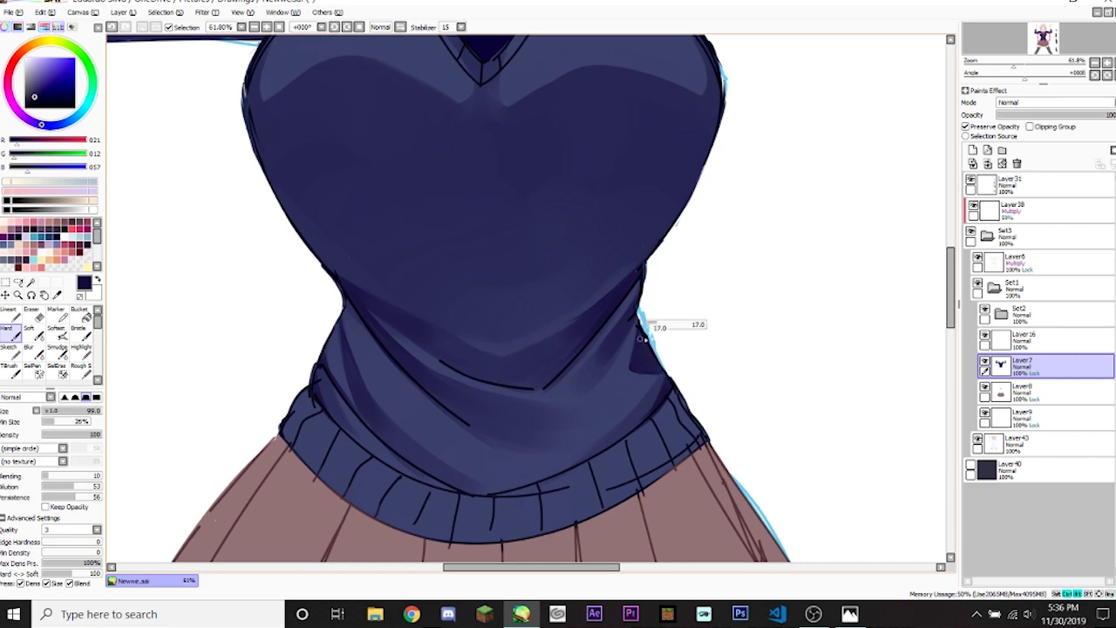
left_click(637, 419, "alt")
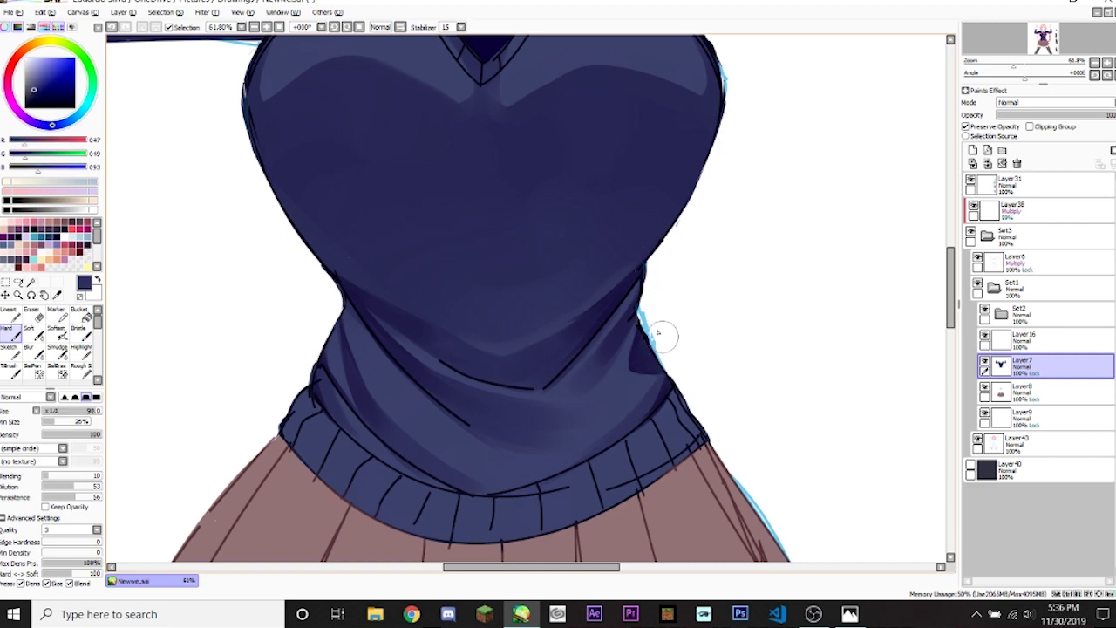
Sample the darkest navy swatch and line the upper edges of both bust shadows with the Hard brush at size 35.
key("bracketright")
left_click_drag(1019, 63, 997, 69)
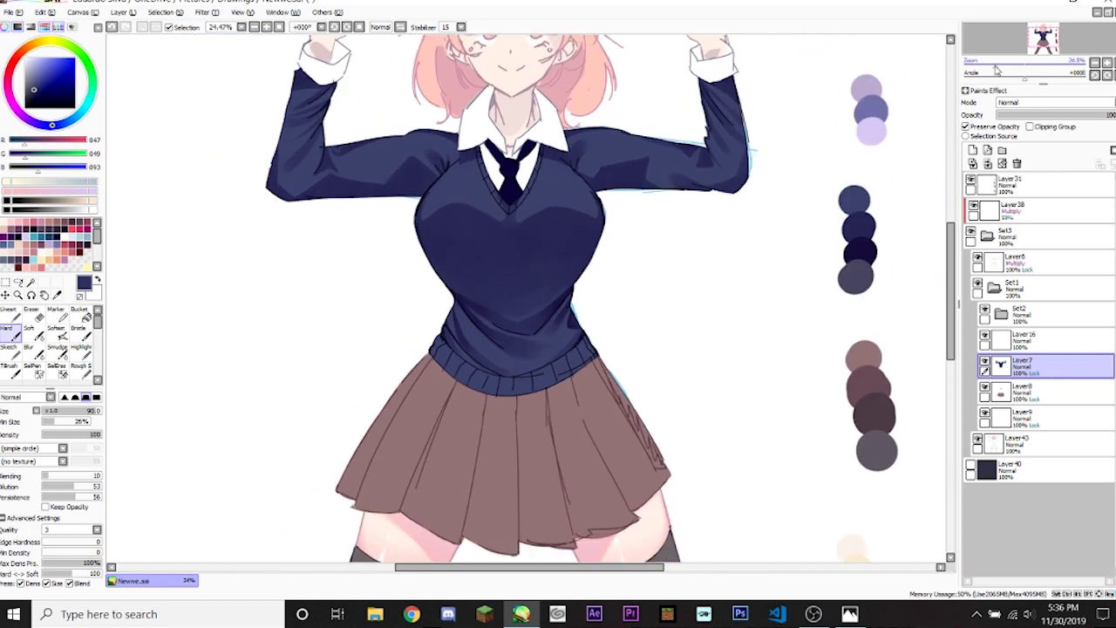
left_click(859, 249, "alt")
left_click_drag(1014, 66, 1017, 65)
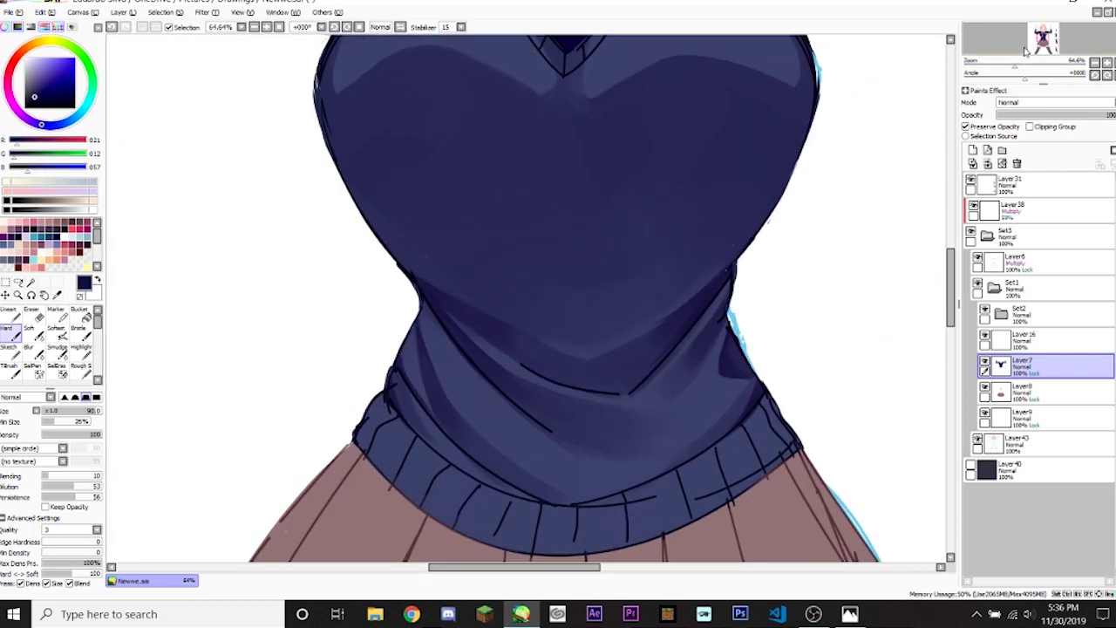
scroll(631, 420, "up", 3)
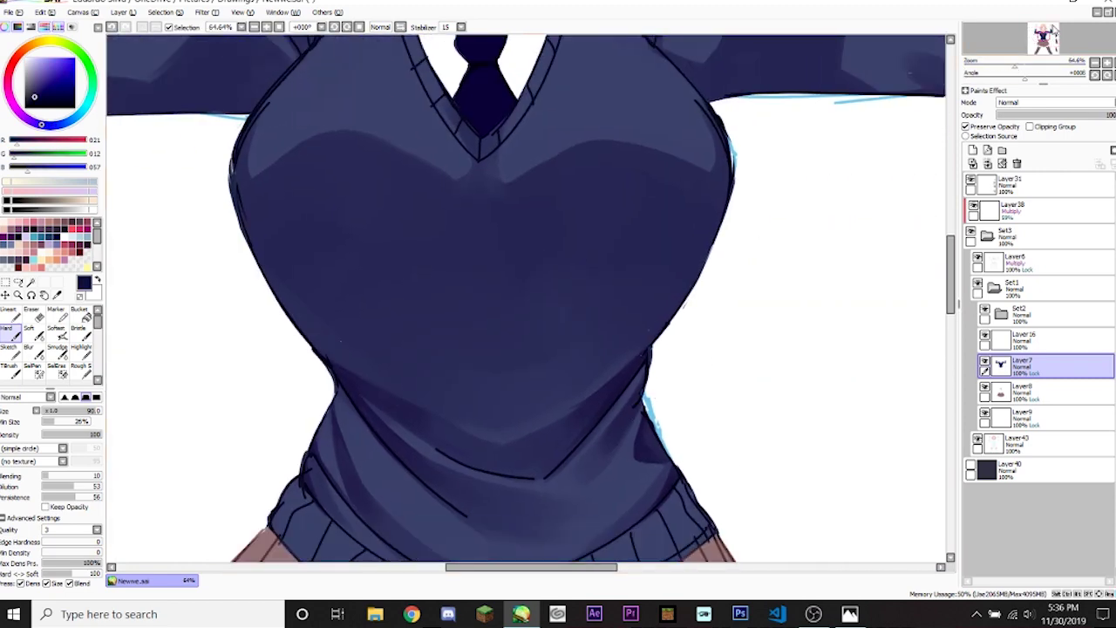
left_click(1037, 39)
key("bracketleft")
key("bracketleft")
key("bracketleft")
key("bracketleft")
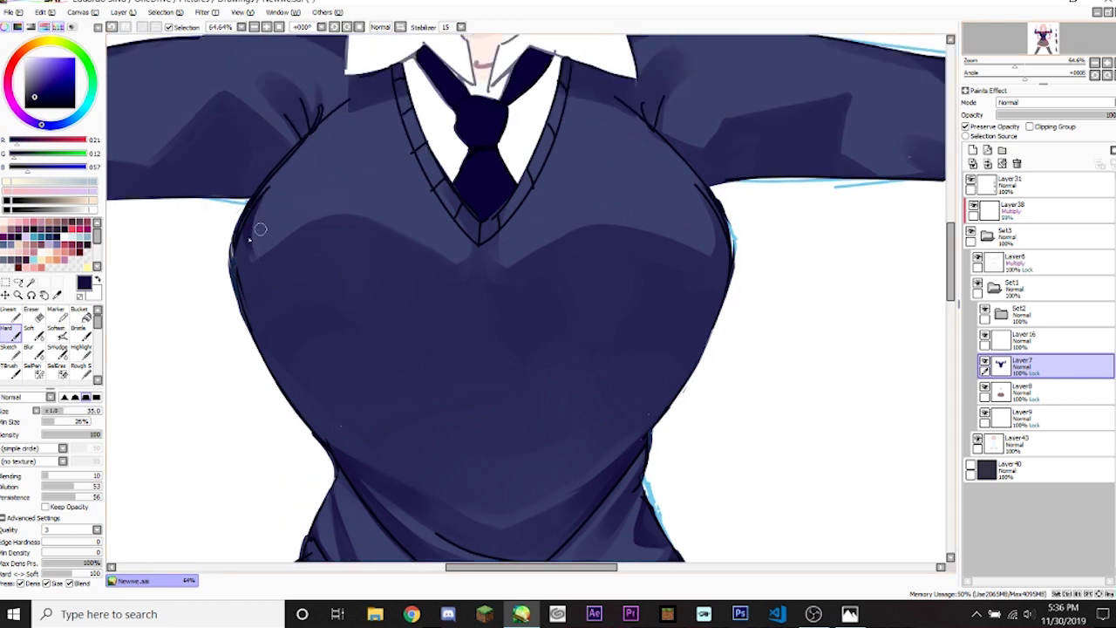
mouse_move(260, 228)
left_mouse_down()
mouse_move(340, 216)
mouse_move(468, 249)
mouse_move(482, 189)
mouse_move(337, 222)
mouse_move(252, 268)
mouse_move(281, 259)
left_mouse_up()
key("ctrl+z")
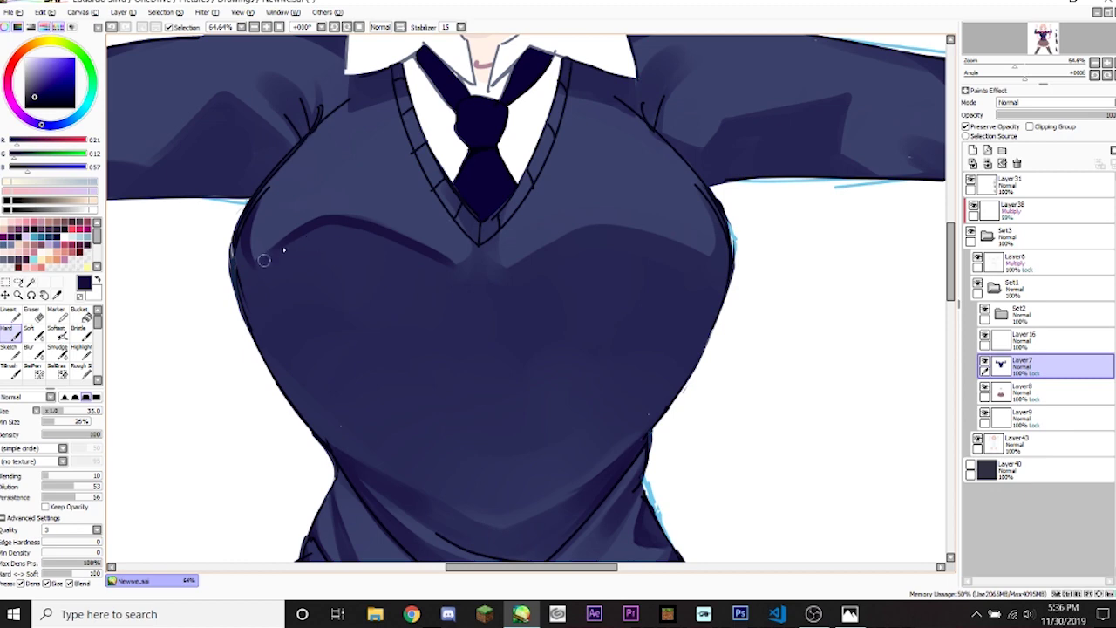
mouse_move(511, 264)
left_mouse_down()
mouse_move(591, 233)
mouse_move(706, 255)
left_mouse_up()
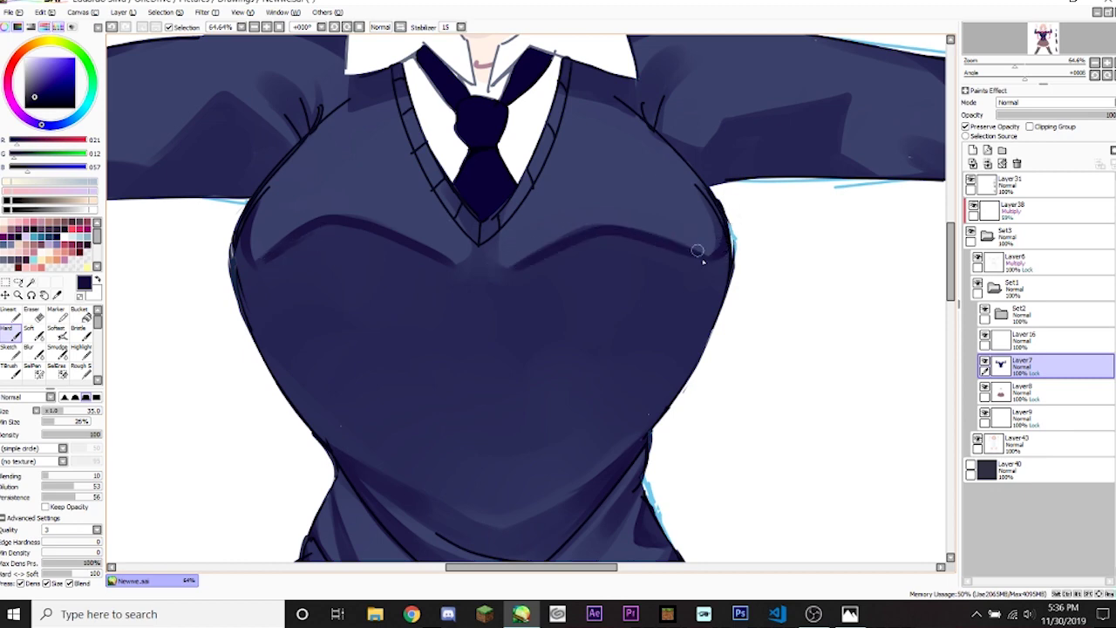
Darken the outer and lower side contours of the bust with thin darkest-navy strokes, reducing the brush to size 23.
key("bracketleft")
key("bracketleft")
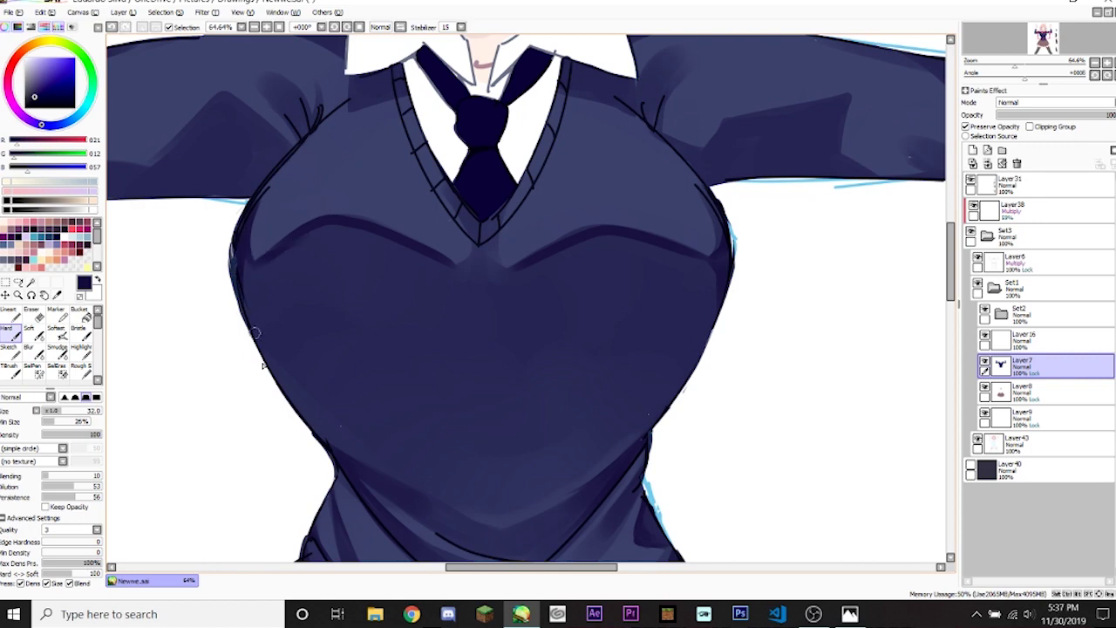
mouse_move(261, 349)
left_mouse_down()
mouse_move(297, 412)
mouse_move(349, 440)
left_mouse_up()
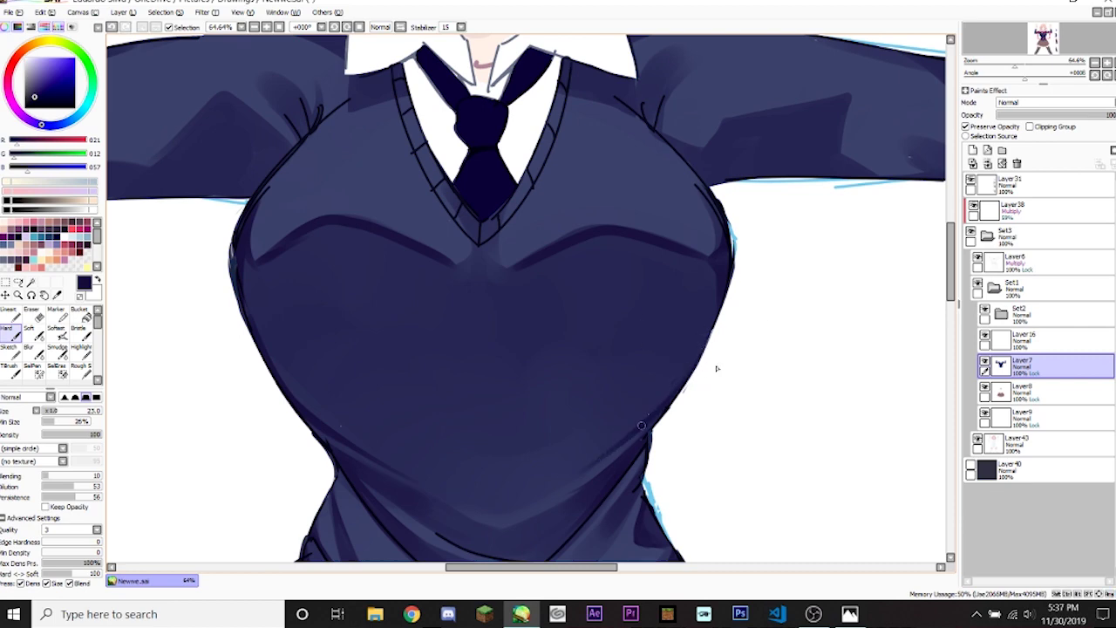
mouse_move(1014, 67)
left_mouse_down()
mouse_move(982, 62)
mouse_move(1024, 62)
left_mouse_up()
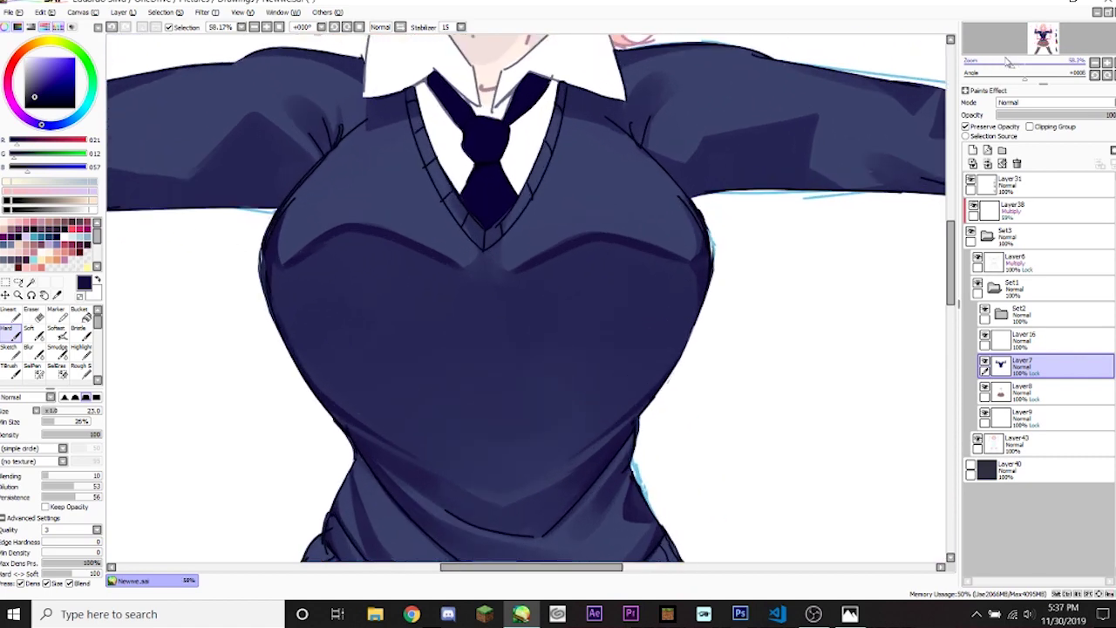
Brush darkest navy broadly across the upper part of both bust shadows, using a large brush of about size 317.
mouse_move(309, 245)
left_mouse_down()
mouse_move(307, 259)
mouse_move(326, 252)
mouse_move(302, 269)
mouse_move(462, 308)
mouse_move(311, 302)
left_mouse_up()
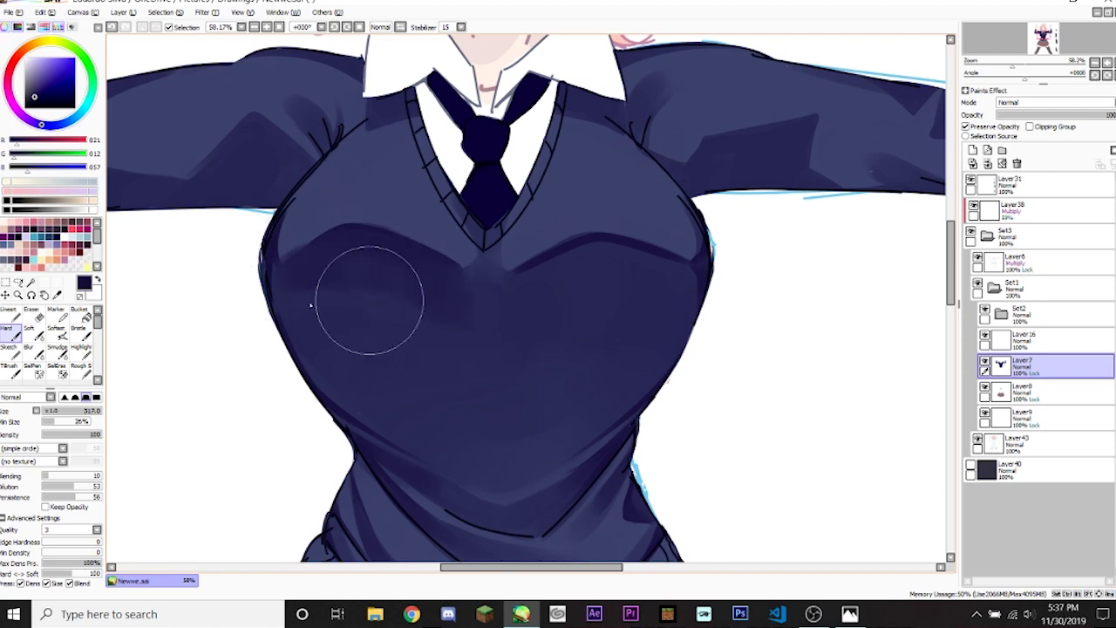
mouse_move(638, 173)
left_mouse_down()
mouse_move(530, 282)
mouse_move(570, 262)
mouse_move(631, 262)
mouse_move(696, 289)
mouse_move(575, 257)
mouse_move(718, 297)
left_mouse_up()
mouse_move(663, 269)
left_mouse_down()
mouse_move(540, 279)
mouse_move(648, 266)
mouse_move(680, 304)
mouse_move(468, 299)
left_mouse_up()
Deepen the shadow between the bust curves just below the V-neck point, varying the brush from large to small.
key("bracketleft")
key("bracketleft")
key("bracketleft")
key("bracketleft")
key("bracketleft")
key("bracketleft")
key("bracketleft")
key("bracketleft")
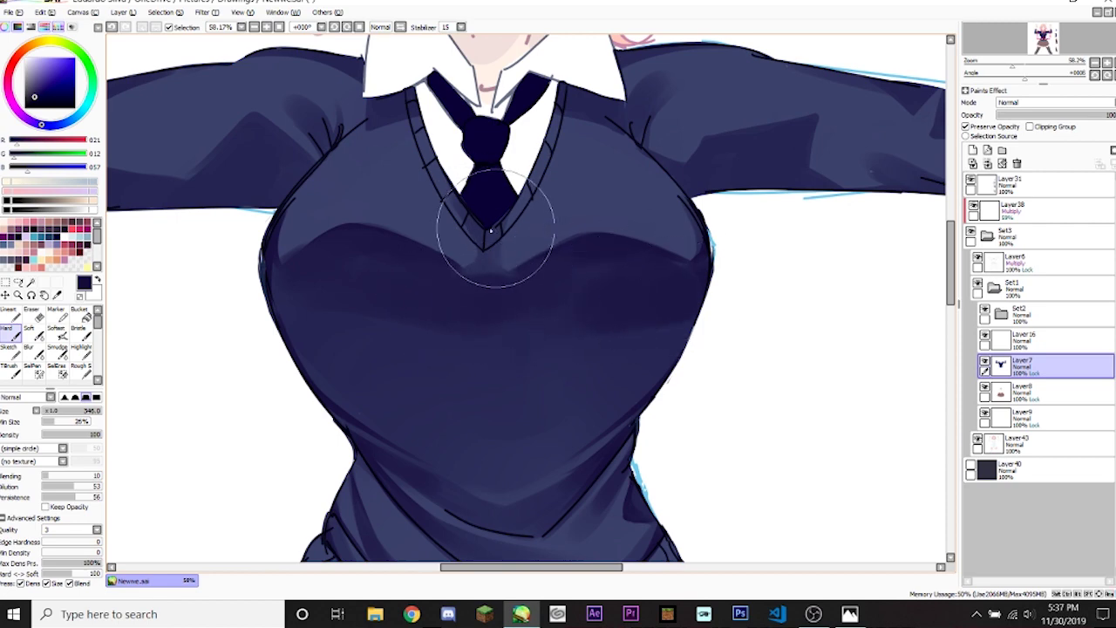
key("bracketright")
key("bracketright")
key("bracketright")
key("bracketright")
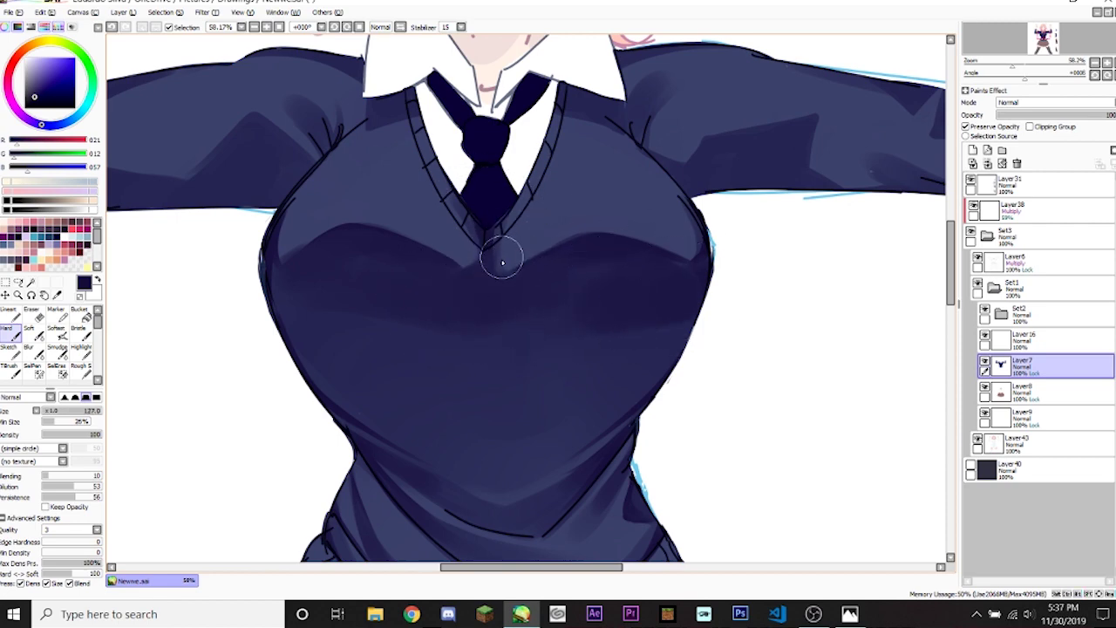
key("bracketleft")
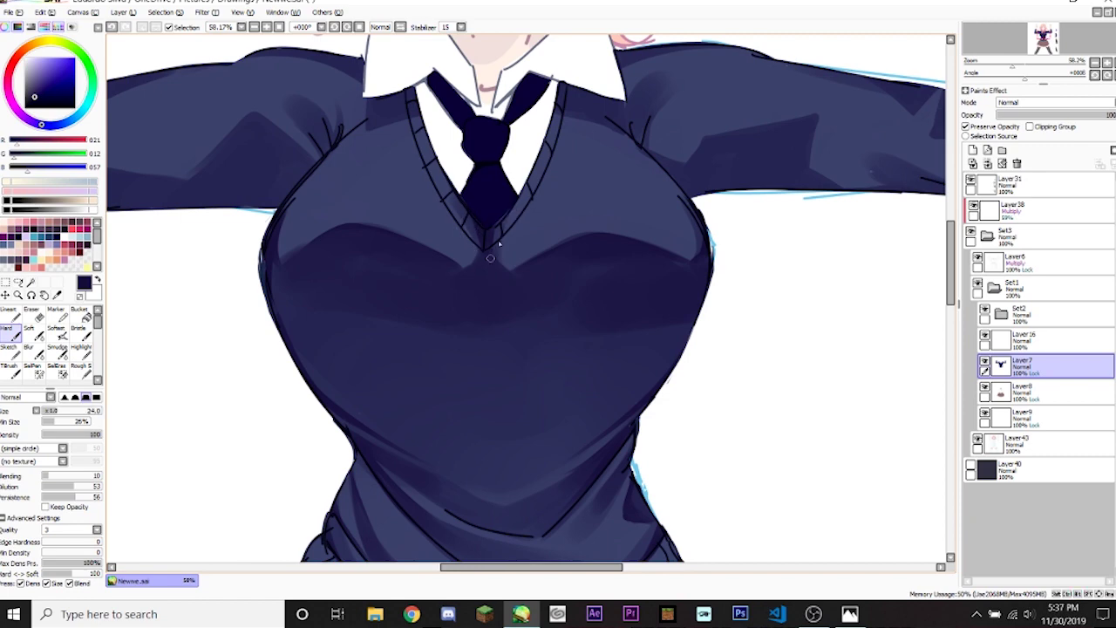
key("bracketleft")
left_click_drag(1016, 60, 996, 60)
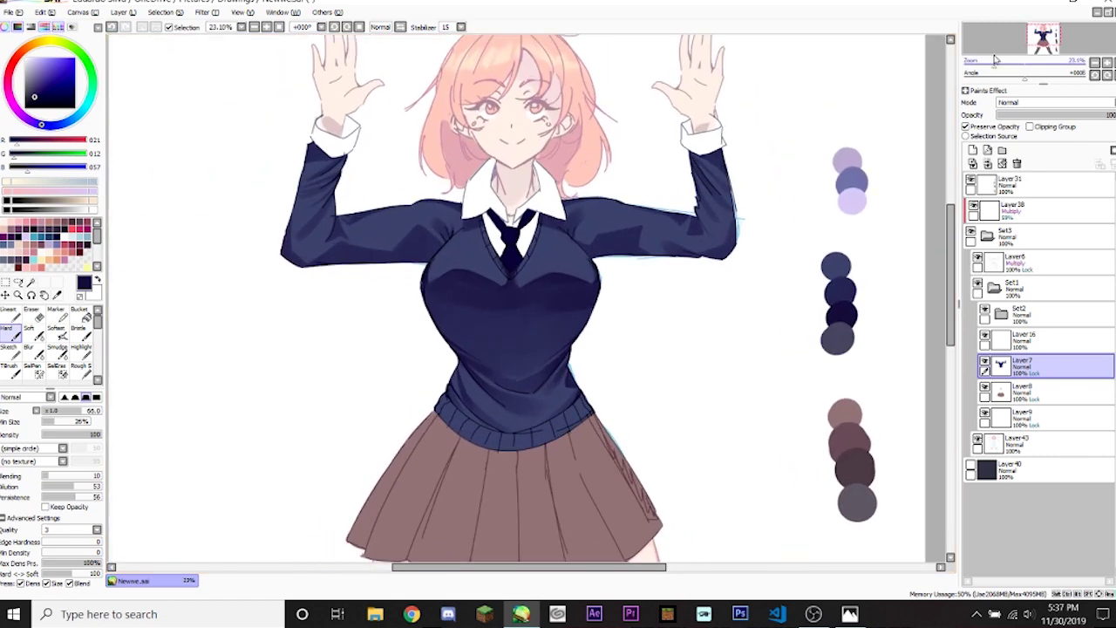
left_click(835, 293, "alt")
key("bracketright")
key("bracketright")
key("bracketright")
key("bracketright")
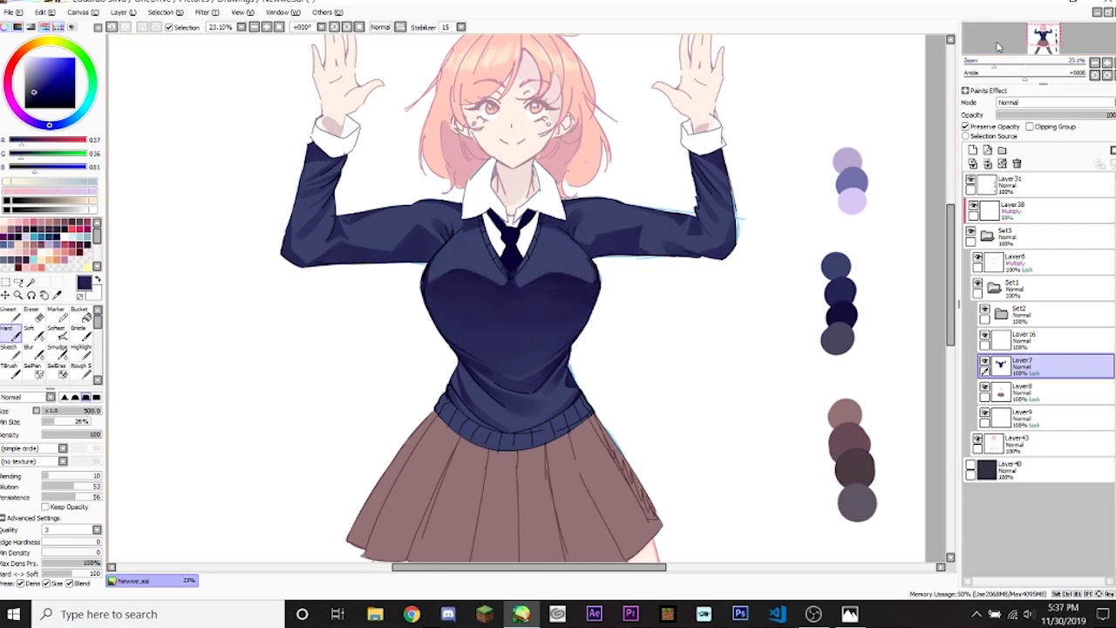
Sample the darkest navy swatch and try thin vertical crease strokes down the chest below the V-neck.
left_click(841, 314, "alt")
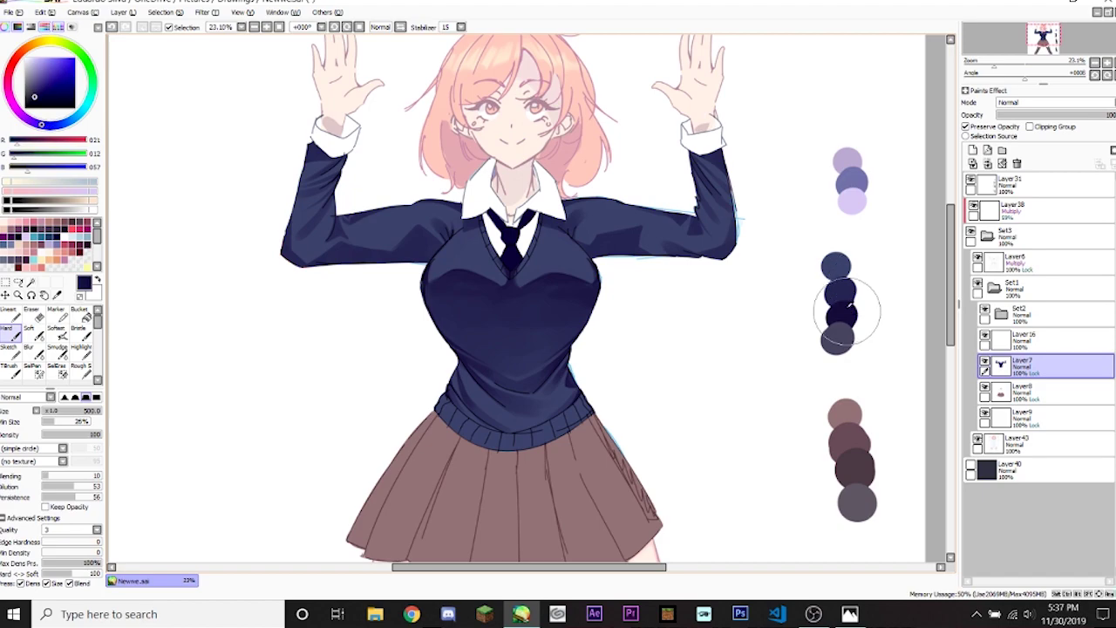
left_click_drag(992, 63, 974, 46)
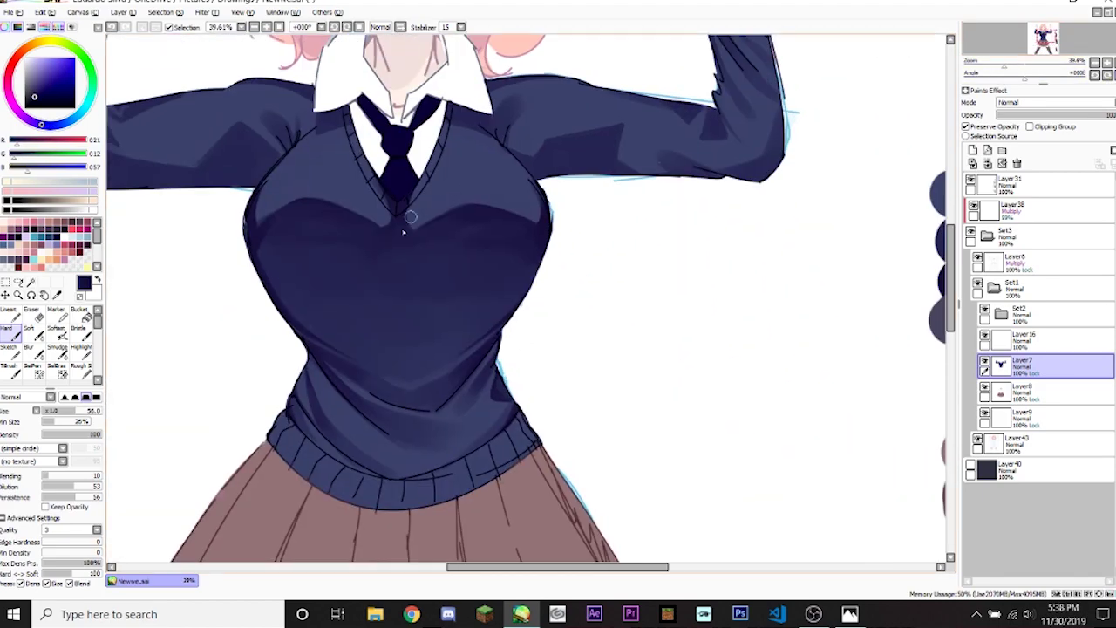
key("bracketleft")
key("bracketleft")
key("bracketleft")
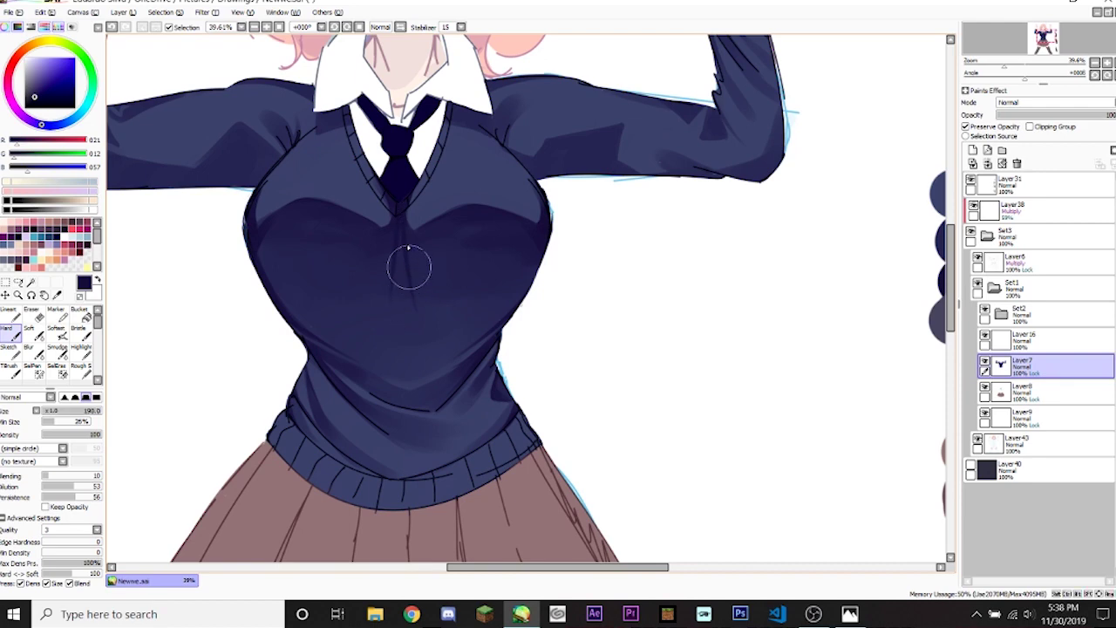
key("bracketright")
left_click_drag(402, 248, 410, 297)
key("ctrl+z")
key("ctrl+z")
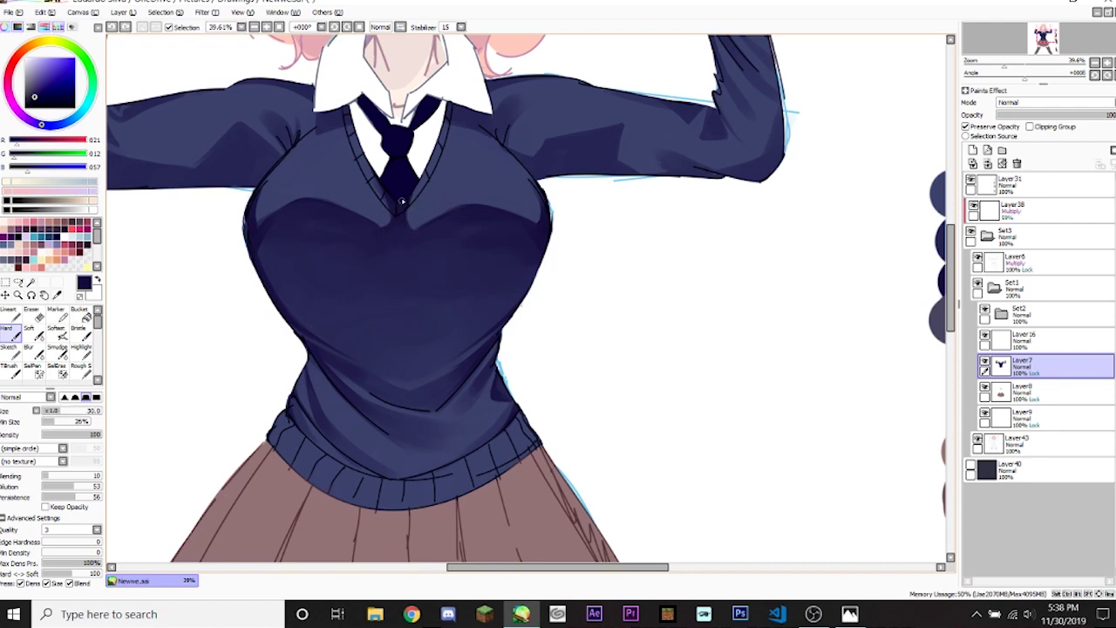
Paint a soft vertical shadow from the V-neck point down the middle of the chest with the darkest navy.
mouse_move(410, 199)
left_mouse_down()
mouse_move(399, 250)
mouse_move(413, 323)
left_mouse_up()
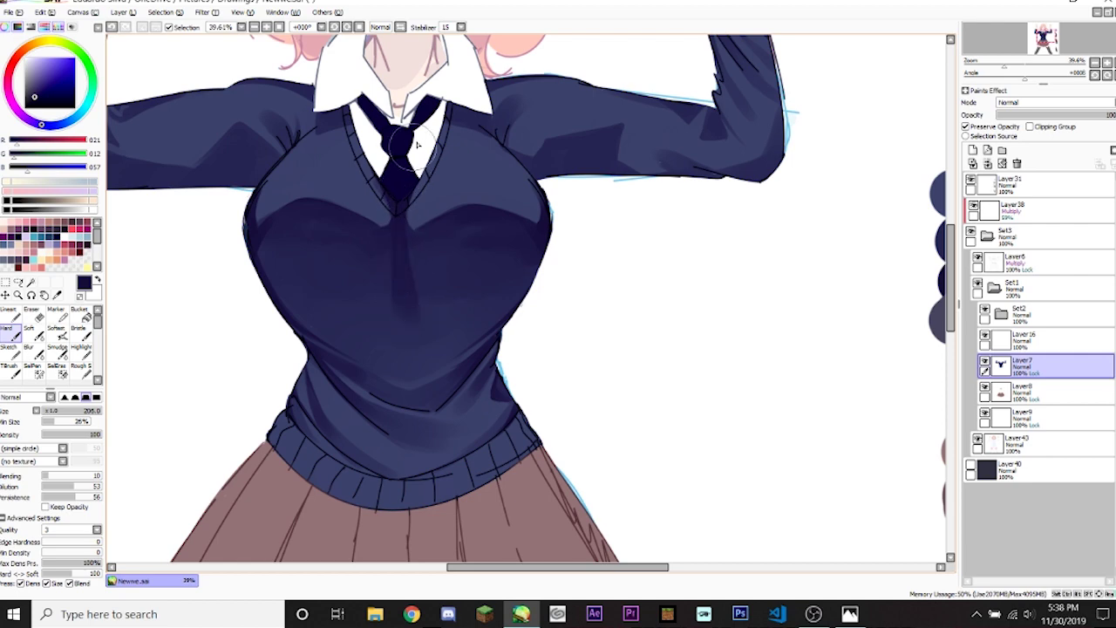
key("bracketleft")
key("bracketleft")
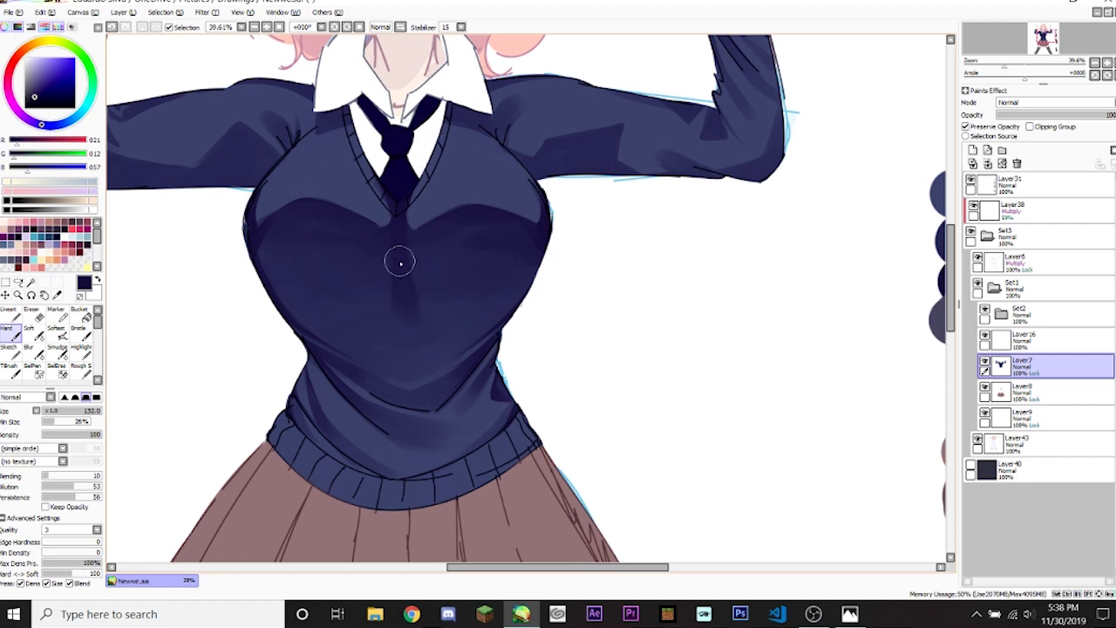
left_click_drag(410, 209, 410, 319)
scroll(397, 301, "down", 4)
scroll(396, 300, "up", 2)
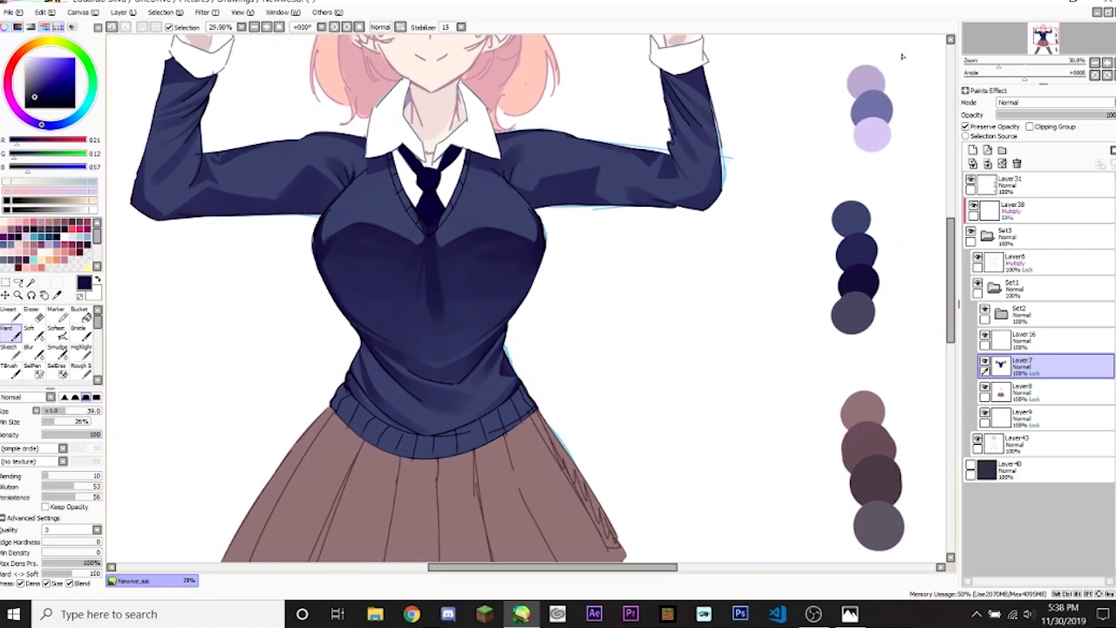
Blend the vertical chest shadow into the surrounding navy with the Smudge brush at size 129.
left_click(56, 349)
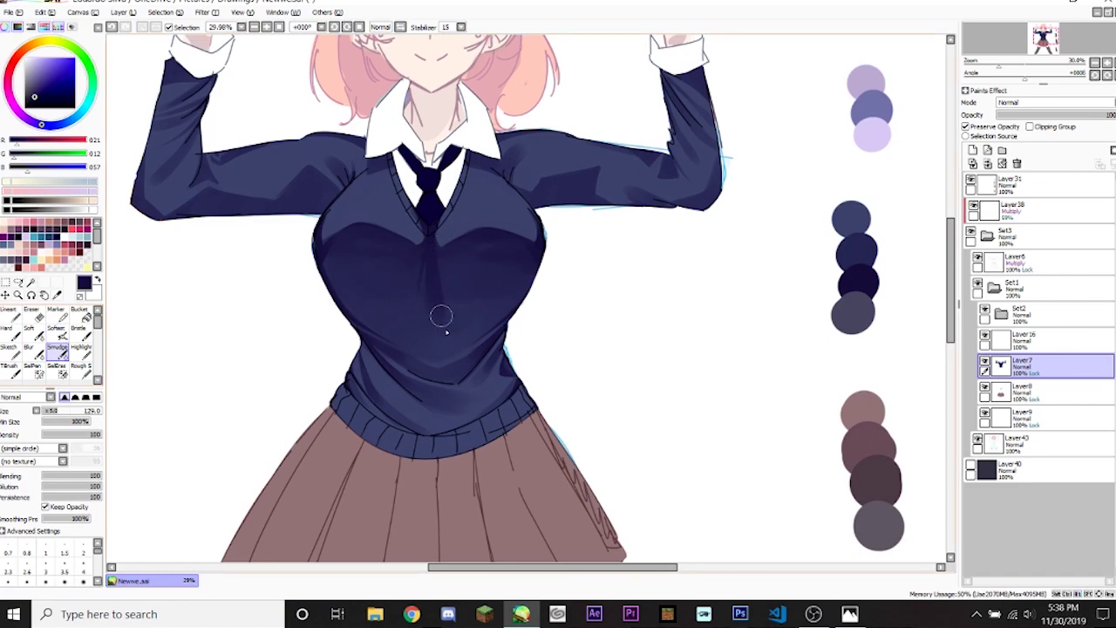
left_click_drag(1025, 72, 951, 60)
left_click(1101, 75)
left_click(1027, 39)
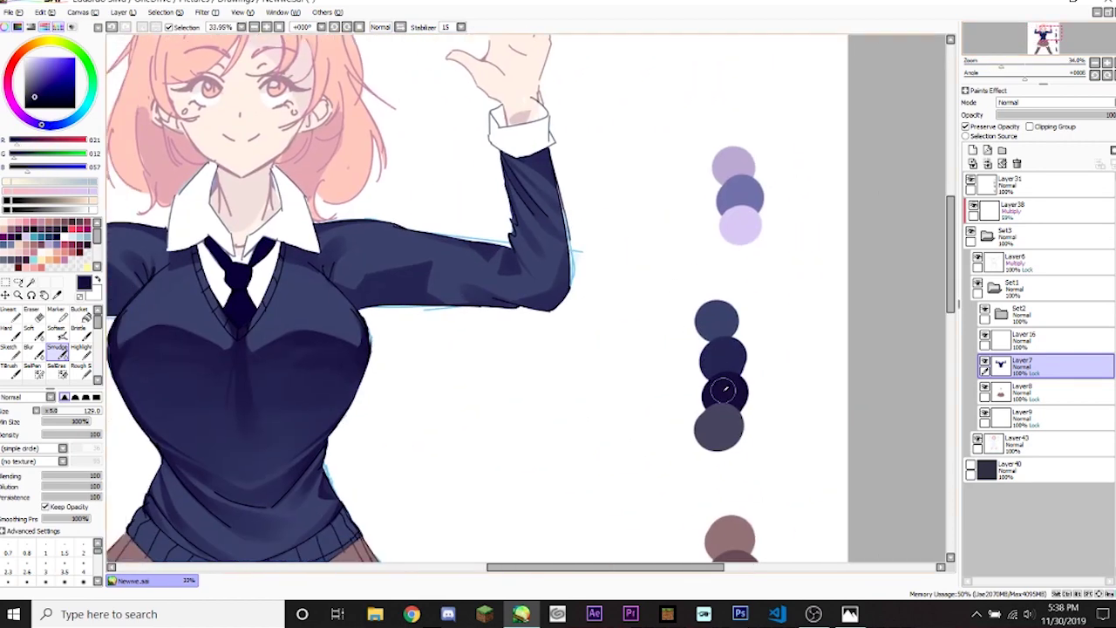
Outline and fill the angular shadow under the right upper sleeve with darkest navy, using the Hard brush.
left_click(37, 334)
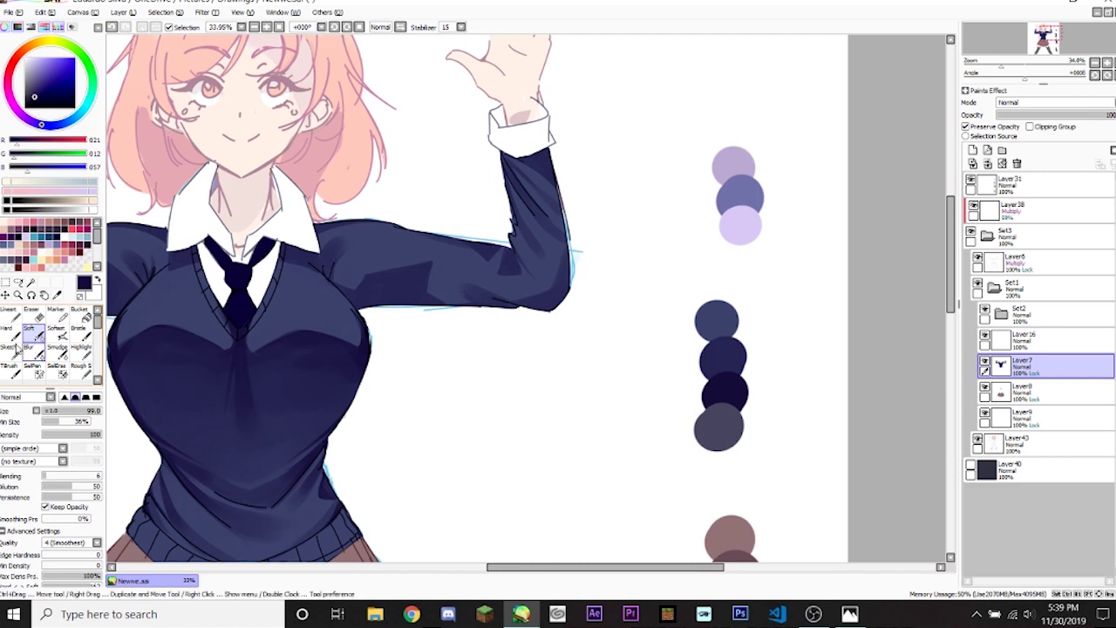
left_click(9, 329)
scroll(1014, 55, "up", 3)
left_click_drag(1014, 54, 1012, 58)
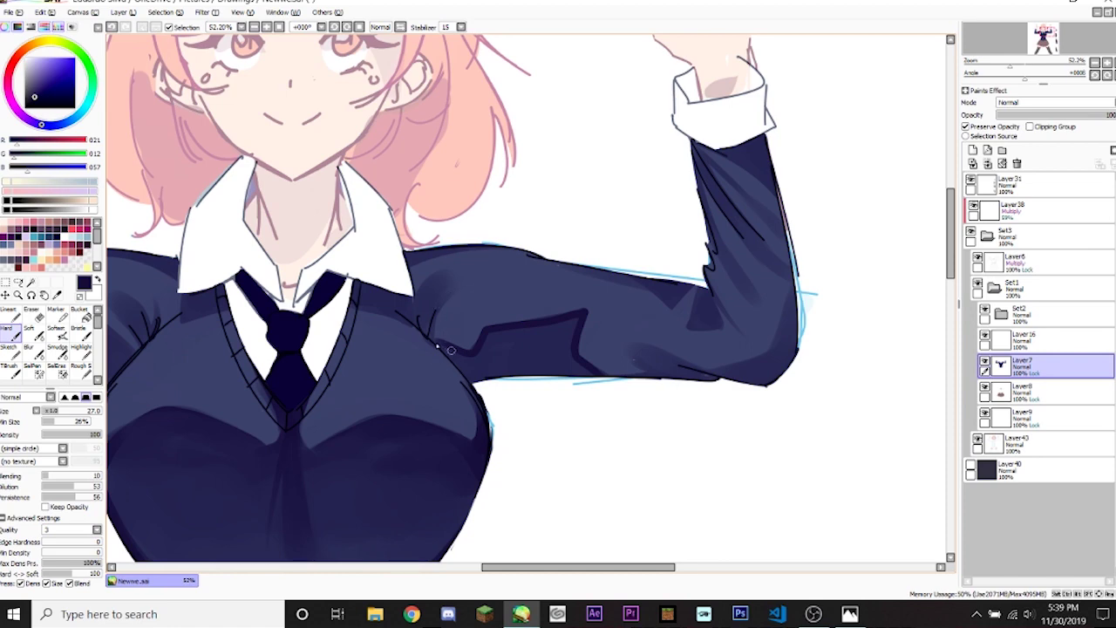
mouse_move(430, 324)
left_mouse_down()
mouse_move(438, 278)
mouse_move(479, 312)
mouse_move(438, 345)
mouse_move(493, 399)
mouse_move(472, 358)
mouse_move(584, 327)
mouse_move(576, 321)
mouse_move(565, 392)
mouse_move(578, 364)
mouse_move(609, 373)
mouse_move(533, 355)
mouse_move(487, 365)
mouse_move(536, 347)
mouse_move(539, 362)
mouse_move(493, 343)
left_mouse_up()
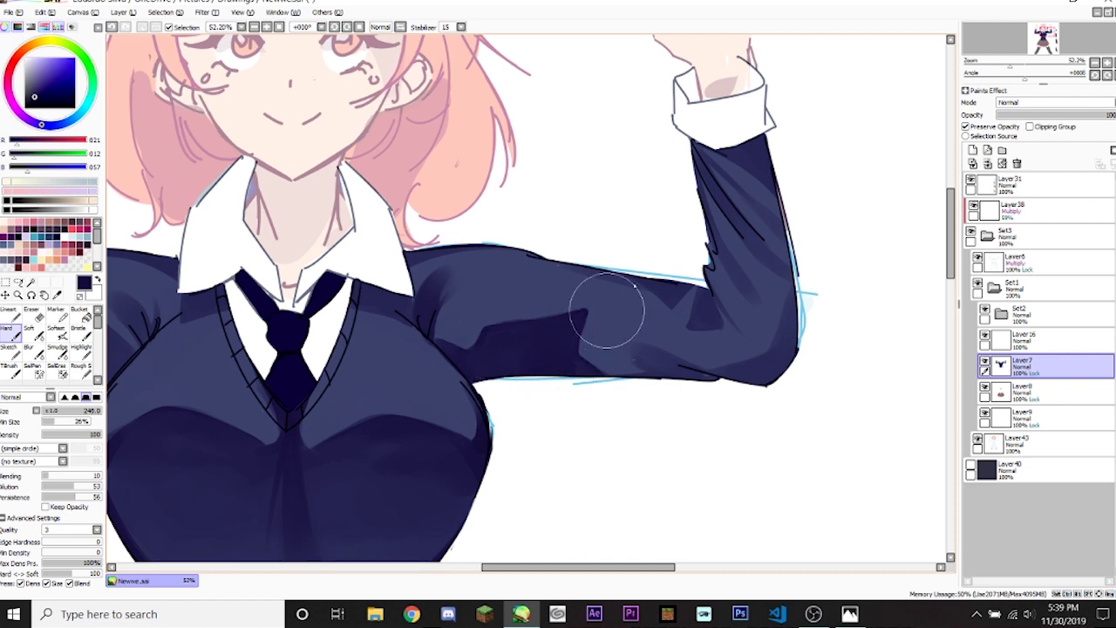
Darken the fold along the underside of the right sleeve near the elbow with darkest navy.
key("h")
key("h")
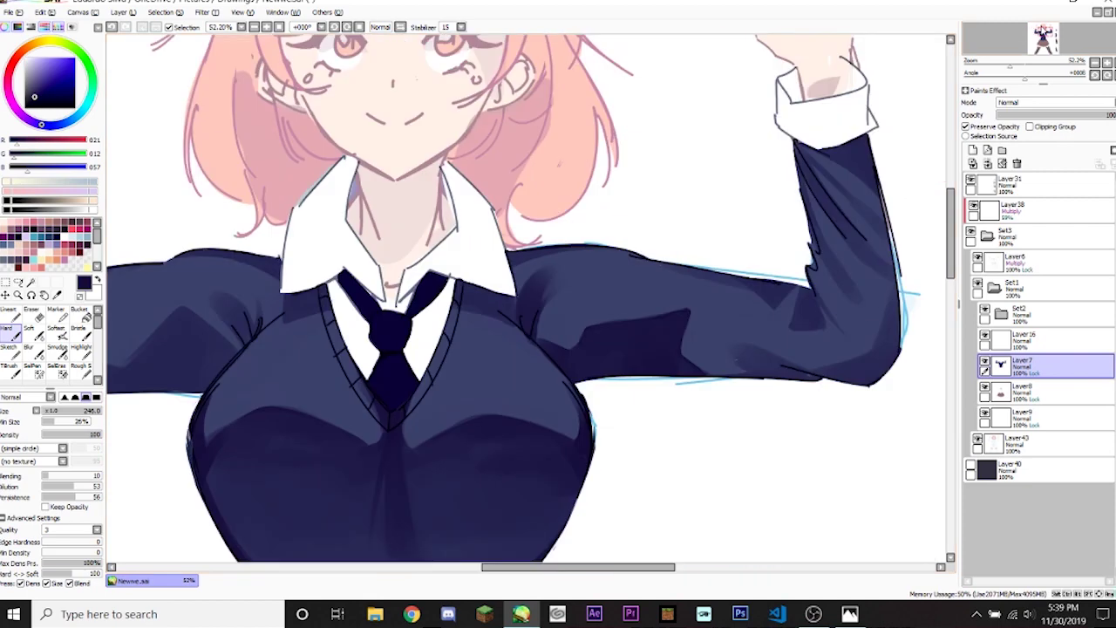
left_click_drag(838, 201, 662, 161)
left_click(600, 342)
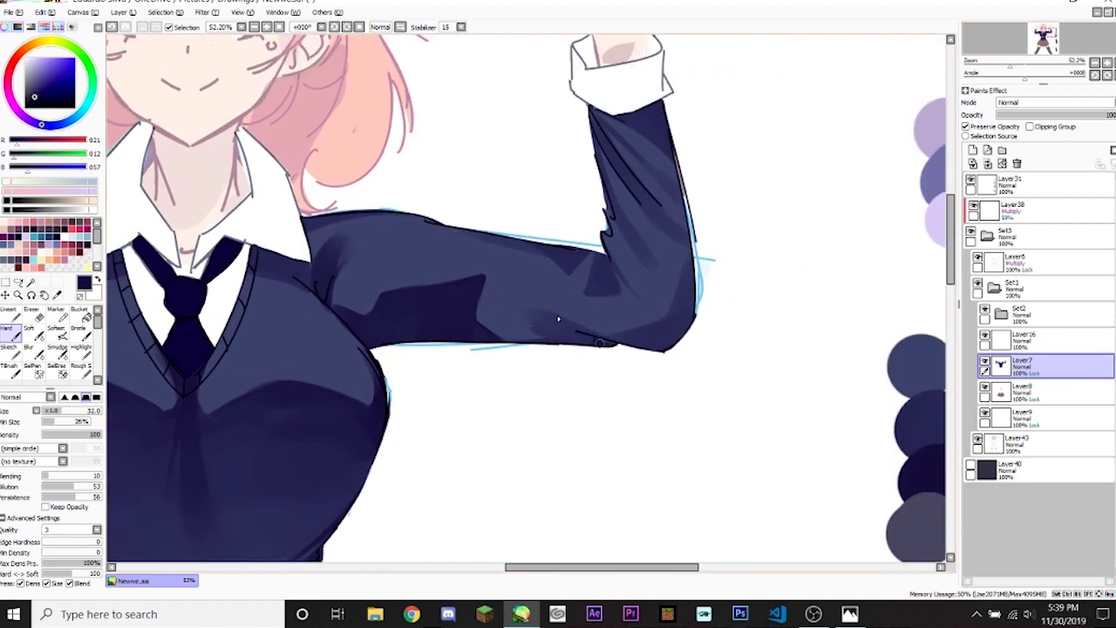
mouse_move(527, 328)
left_mouse_down()
mouse_move(573, 324)
mouse_move(605, 341)
mouse_move(586, 351)
mouse_move(904, 69)
left_mouse_up()
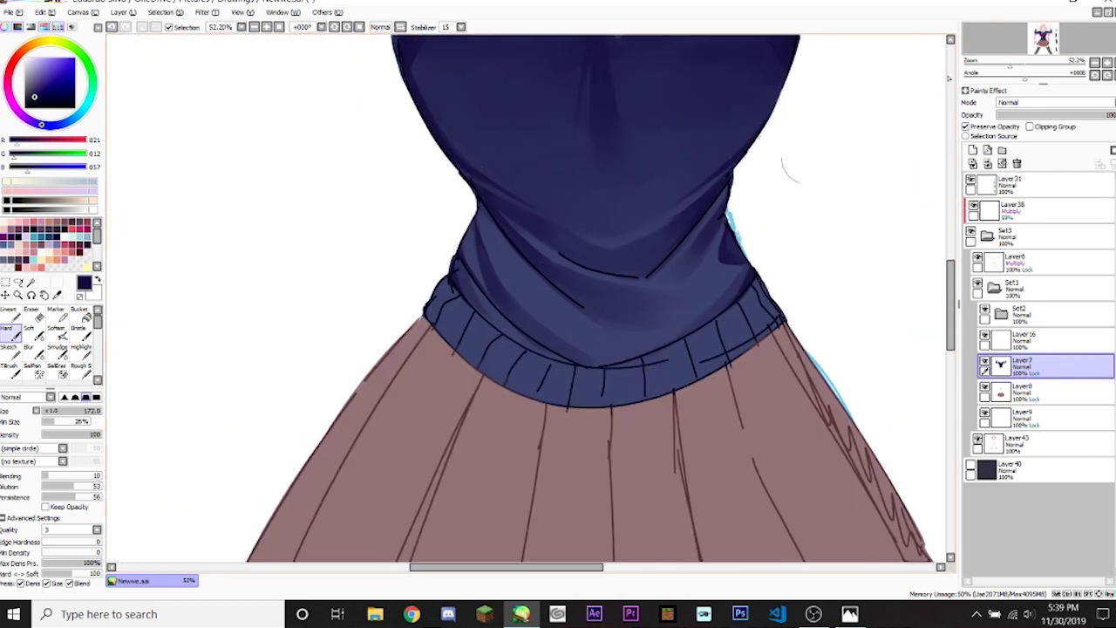
Outline the triangular folds at the inner elbow of the right sleeve with thin darkest-navy strokes.
left_click_drag(791, 168, 445, 419)
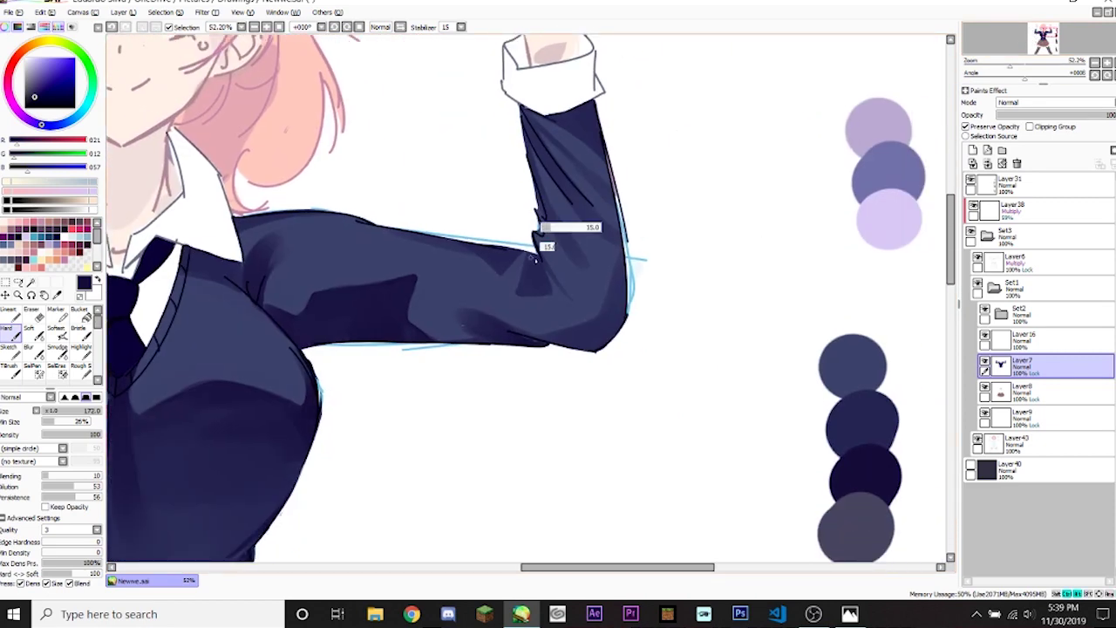
mouse_move(535, 259)
left_mouse_down()
mouse_move(523, 289)
mouse_move(541, 249)
mouse_move(496, 259)
mouse_move(469, 245)
mouse_move(487, 255)
mouse_move(515, 247)
mouse_move(460, 247)
left_mouse_up()
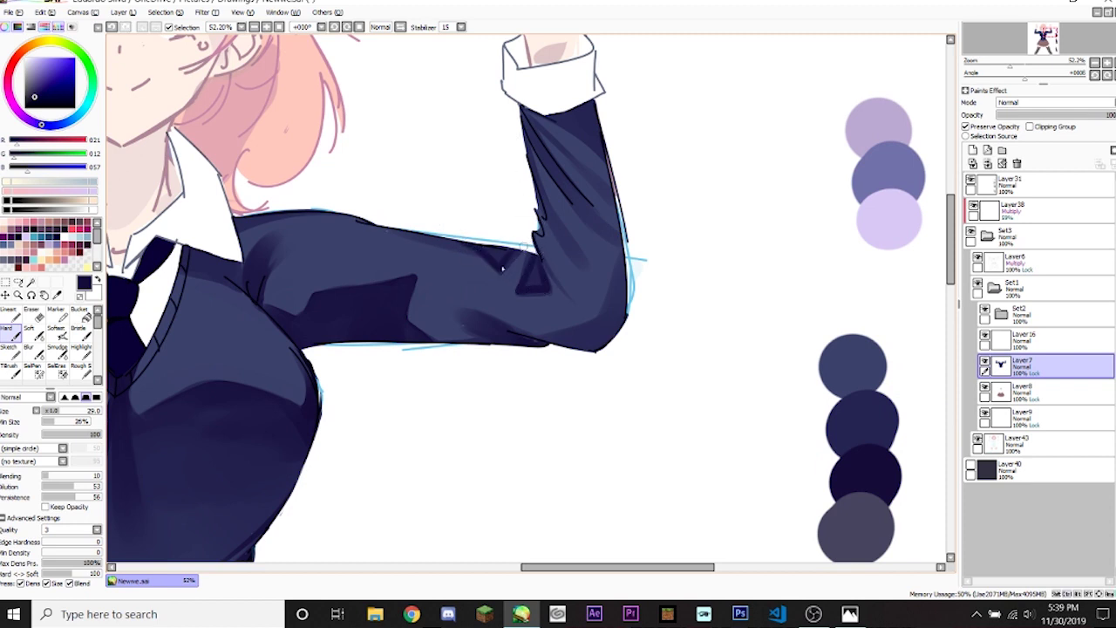
Deepen the diagonal forearm folds below the right cuff and the shadow down to the elbow with darkest navy.
left_click_drag(534, 166, 559, 158)
mouse_move(530, 144)
left_mouse_down()
mouse_move(548, 223)
mouse_move(560, 180)
mouse_move(586, 216)
left_mouse_up()
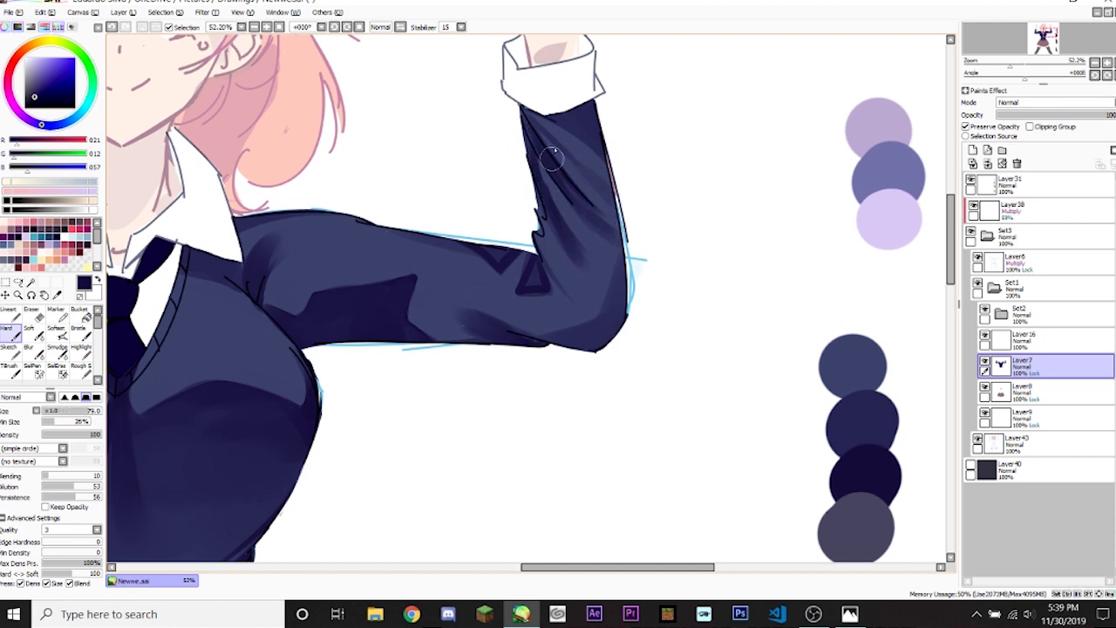
mouse_move(553, 157)
left_mouse_down()
mouse_move(558, 131)
mouse_move(577, 152)
left_mouse_up()
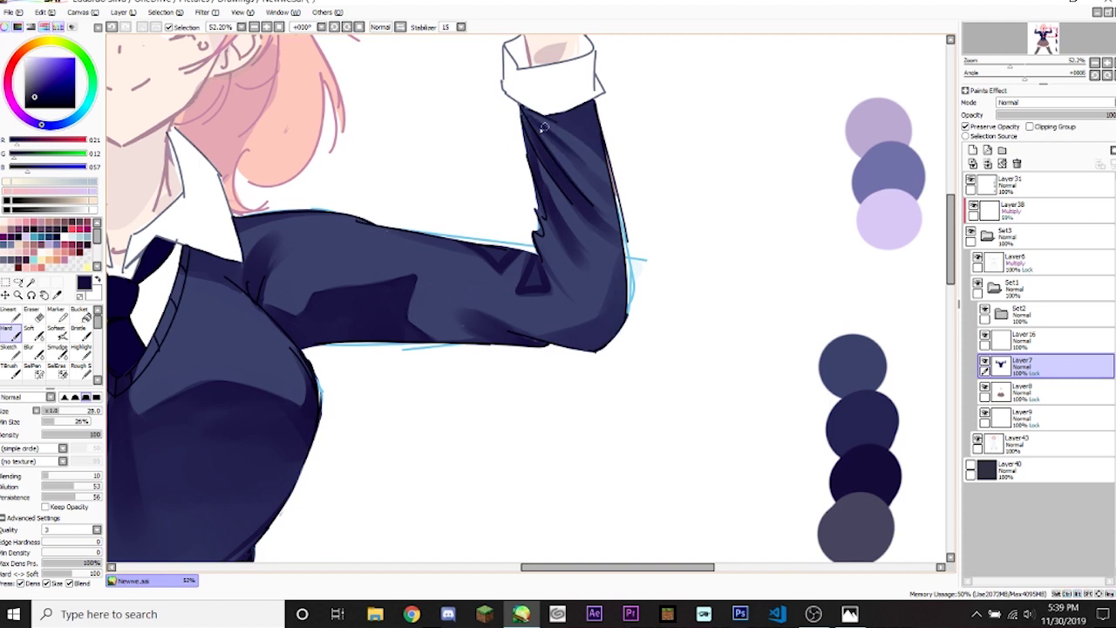
mouse_move(552, 106)
left_mouse_down()
mouse_move(602, 139)
mouse_move(573, 337)
left_mouse_up()
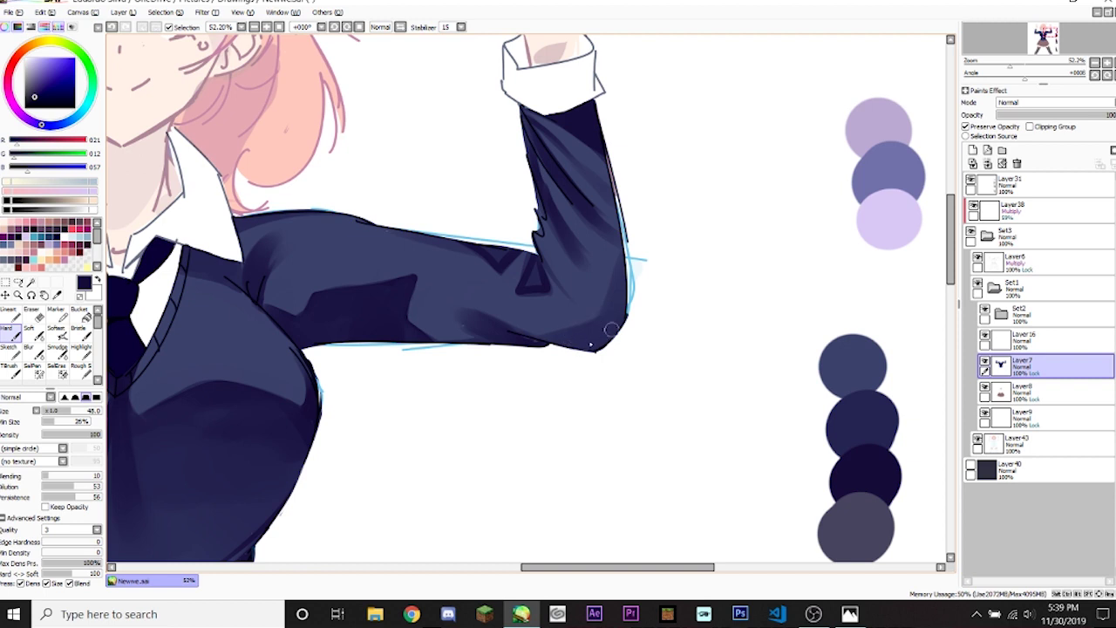
Deepen the darkest-navy shadow around the outer elbow of the right sleeve with a larger Hard brush.
left_click_drag(628, 262, 573, 354)
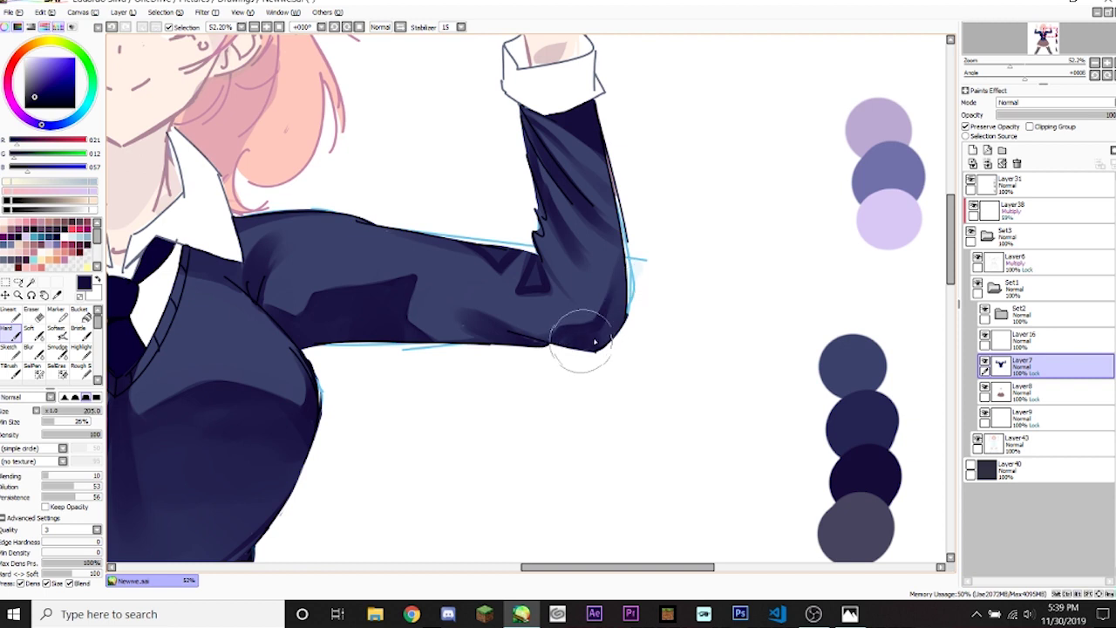
mouse_move(624, 259)
left_mouse_down()
mouse_move(613, 286)
mouse_move(625, 257)
left_mouse_up()
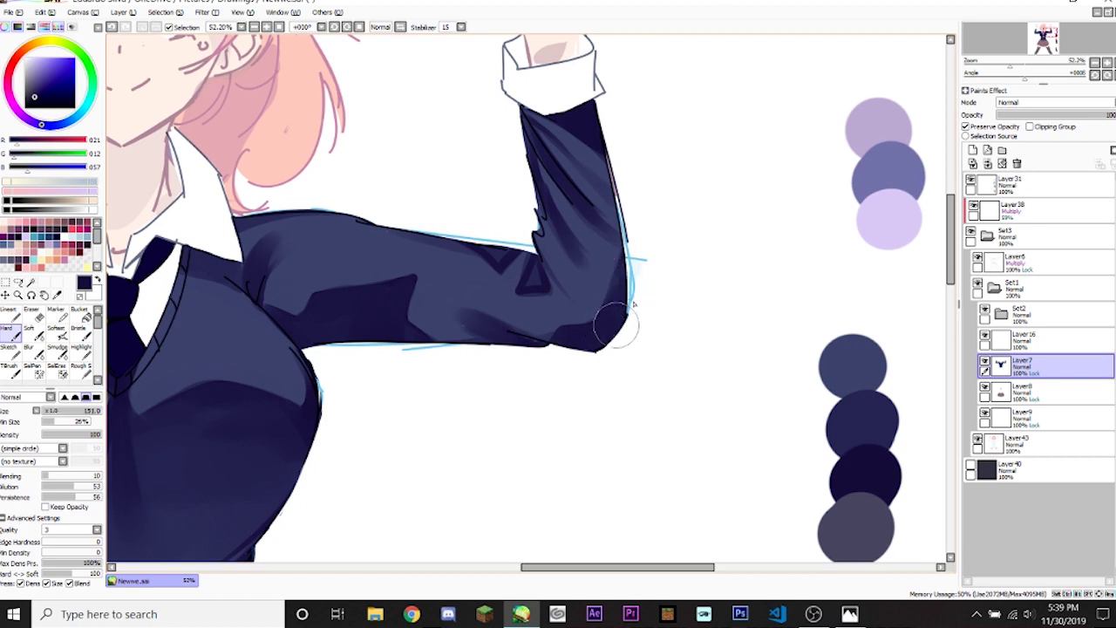
left_click_drag(531, 218, 466, 238)
scroll(1003, 42, "down", 3)
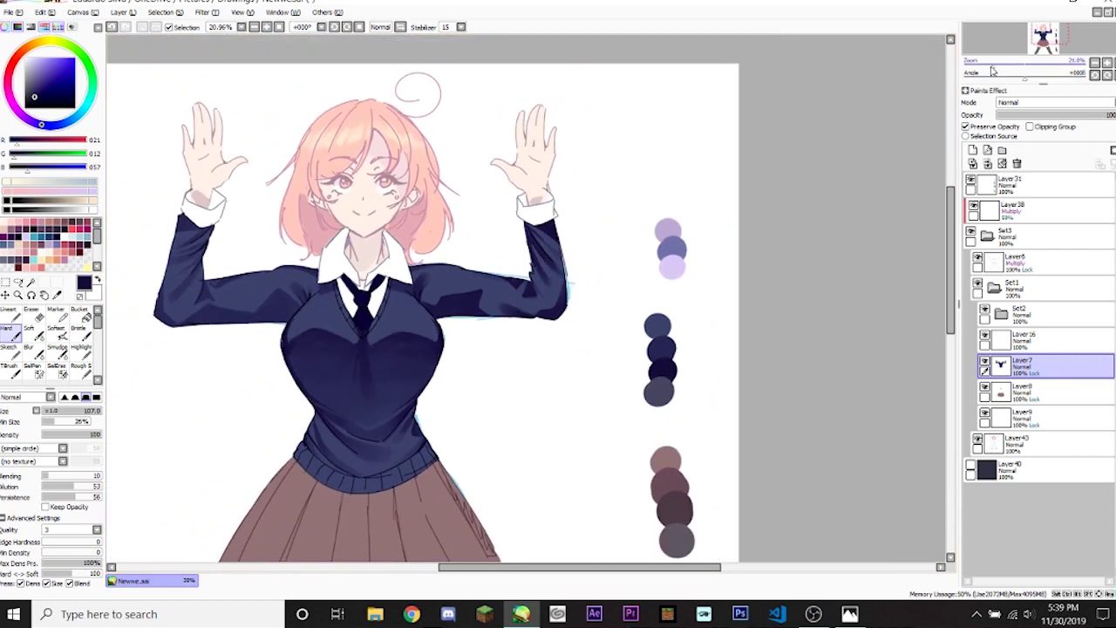
scroll(1003, 42, "up", 4)
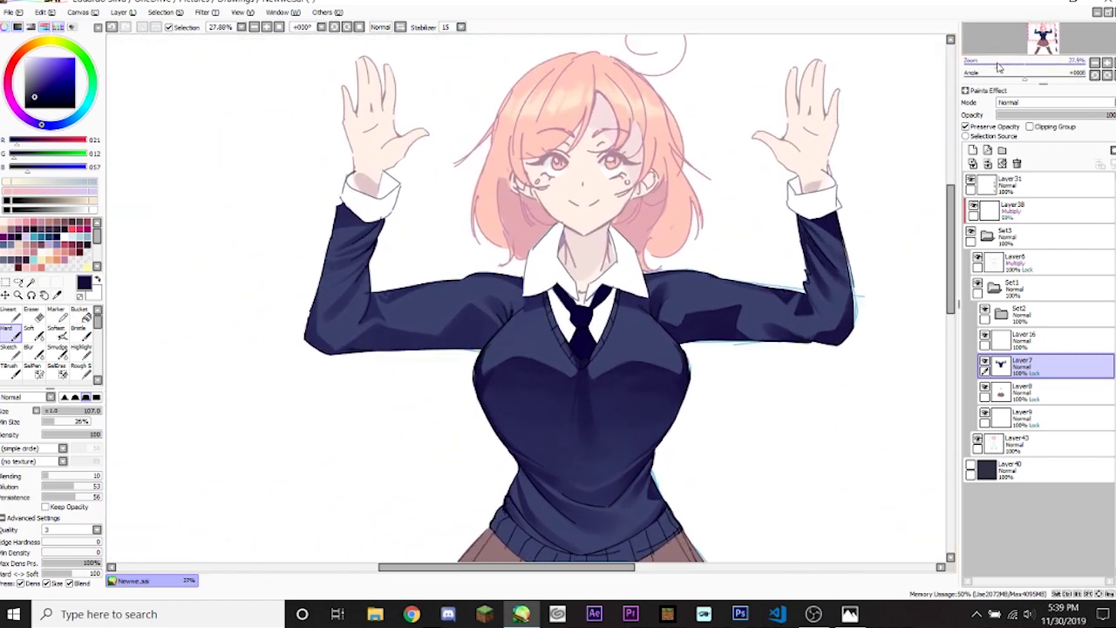
Mirror the canvas view and refine the zigzag inner-elbow folds of the right-hand sleeve with lighter and darker navies sampled from the sweater.
key("h")
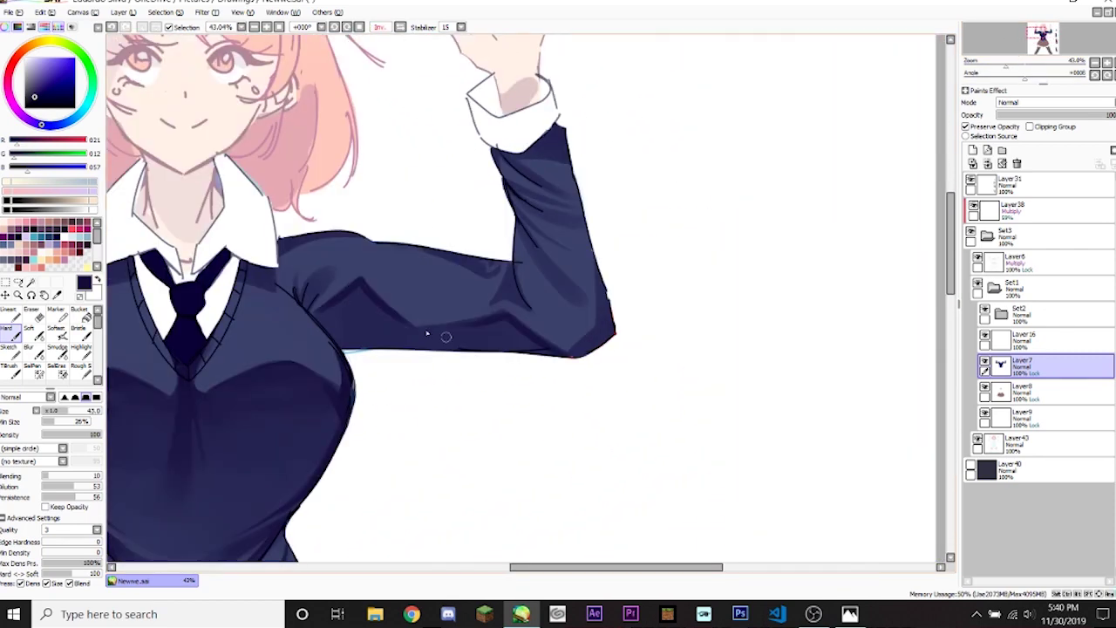
scroll(348, 261, "up", 5)
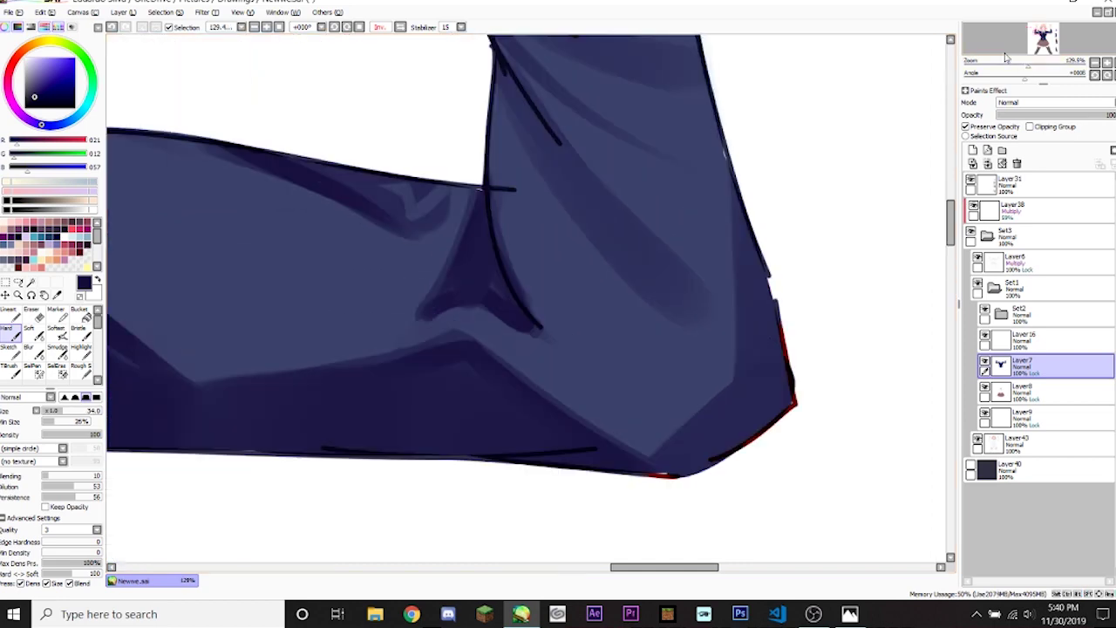
left_click(379, 177, "alt")
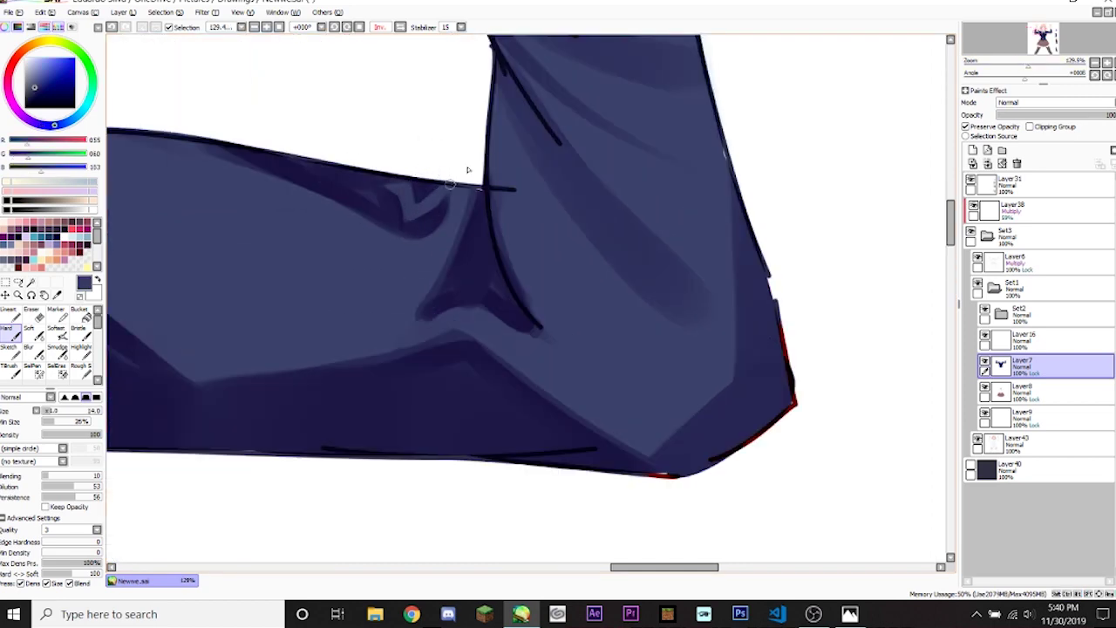
left_click(357, 177, "alt")
left_click(436, 212, "alt")
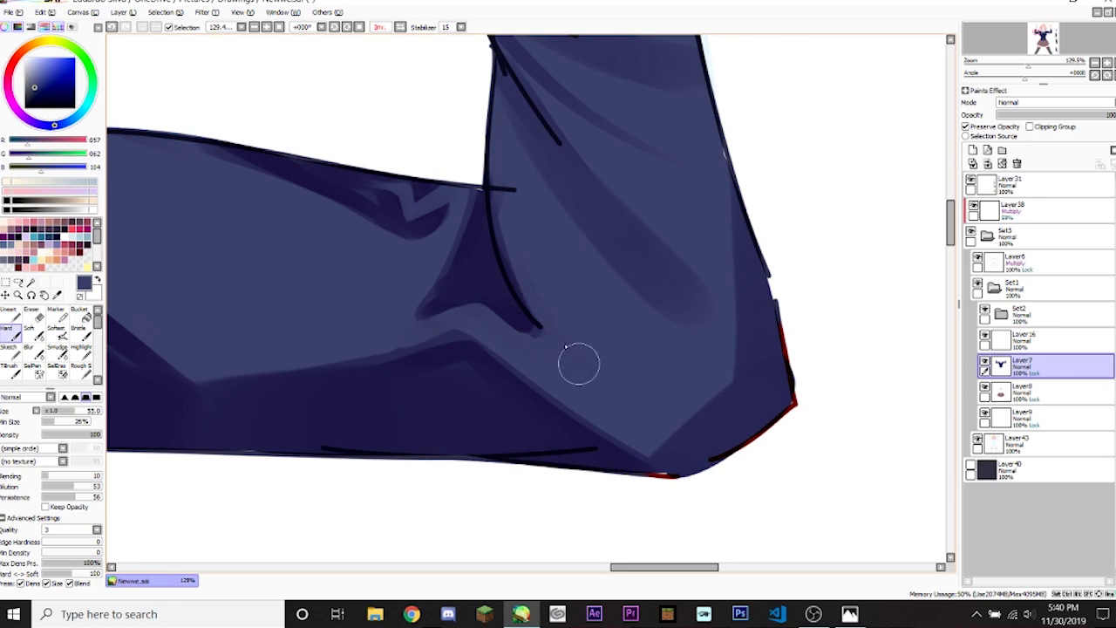
left_click(483, 289, "alt")
scroll(460, 286, "down", 4)
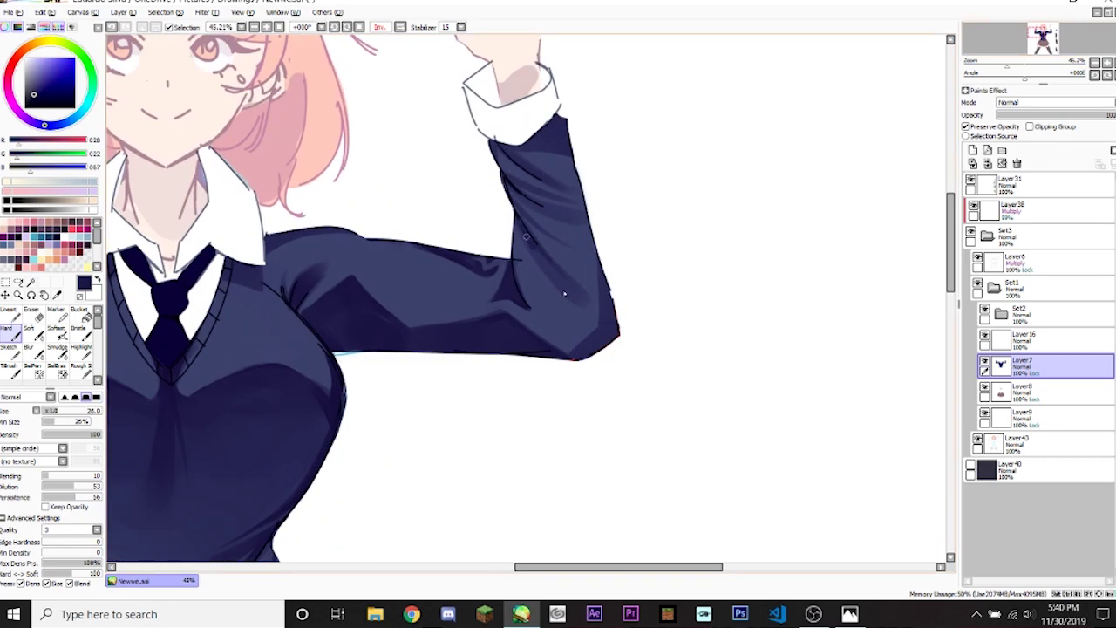
mouse_move(565, 294)
left_mouse_down()
mouse_move(523, 187)
mouse_move(593, 155)
left_mouse_up()
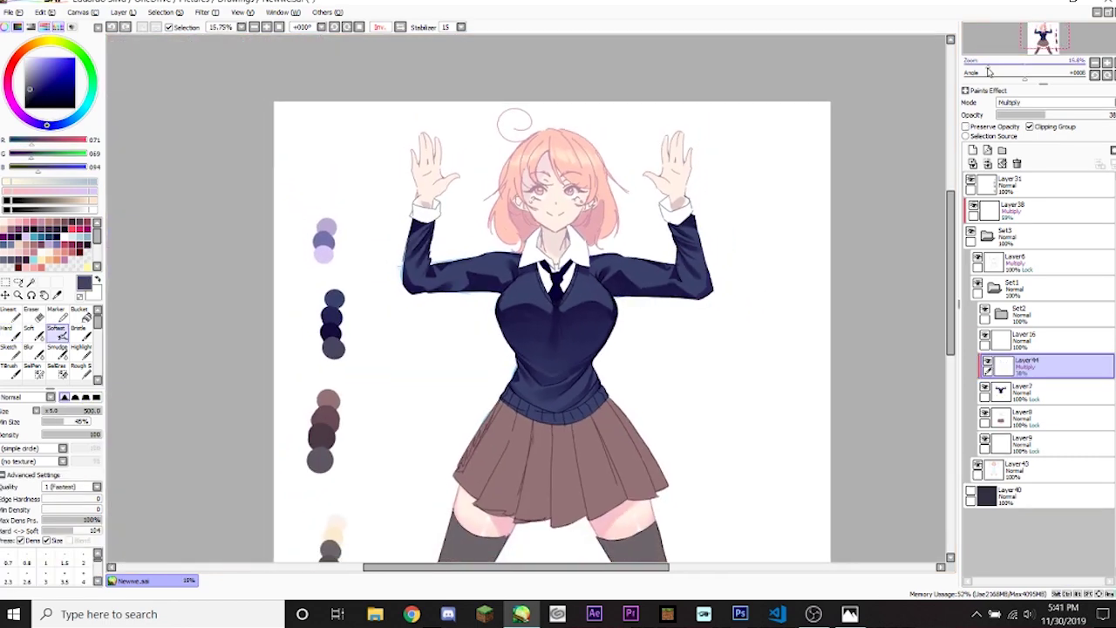
Choose the Soft brush and merge the clipped Multiply layer Layer44 down into the sweater layer Layer7.
left_click_drag(977, 67, 1005, 59)
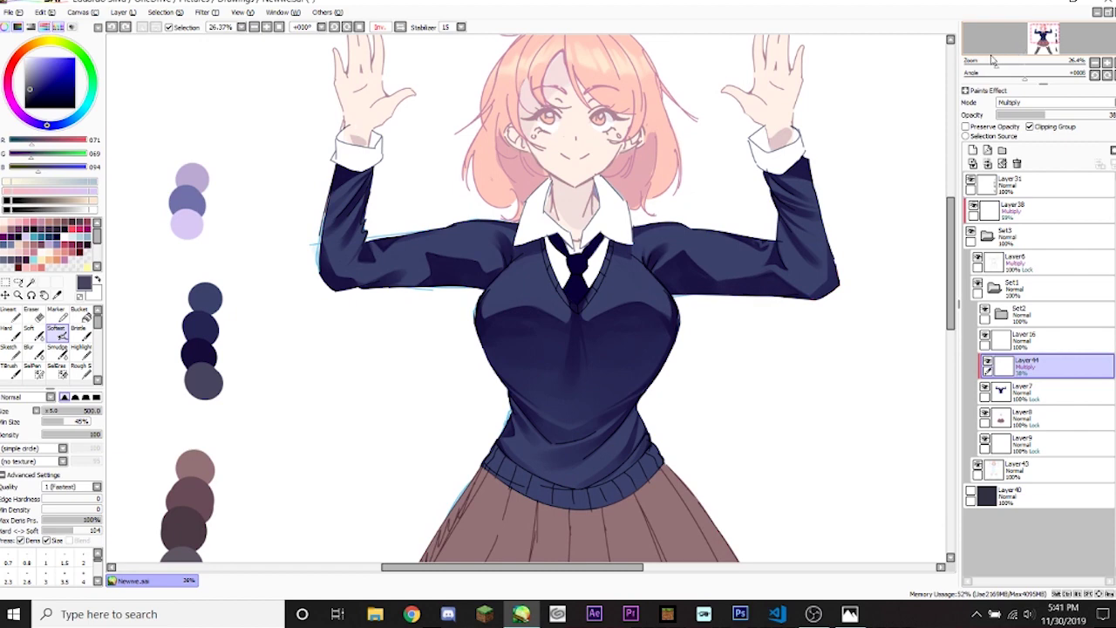
left_click(33, 330)
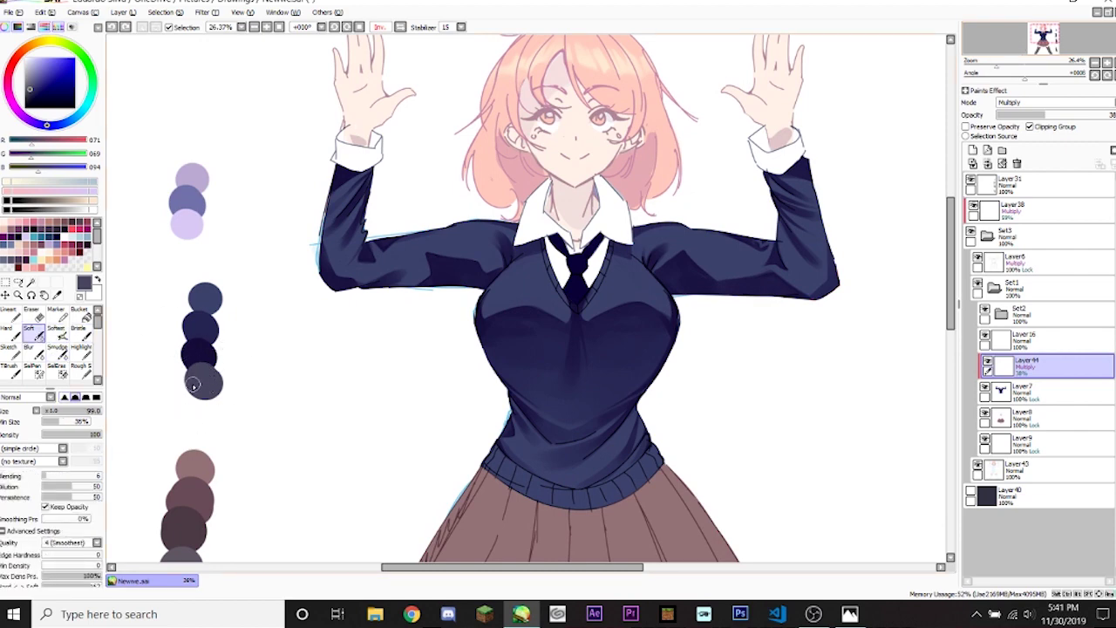
left_click_drag(1017, 60, 1024, 50)
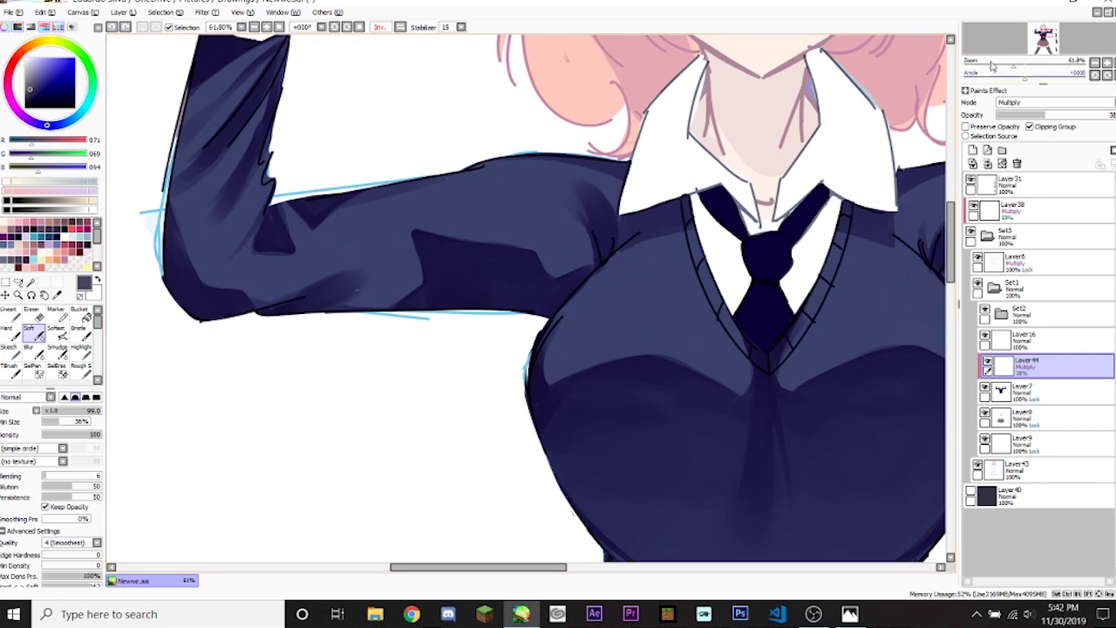
left_click_drag(991, 66, 997, 42)
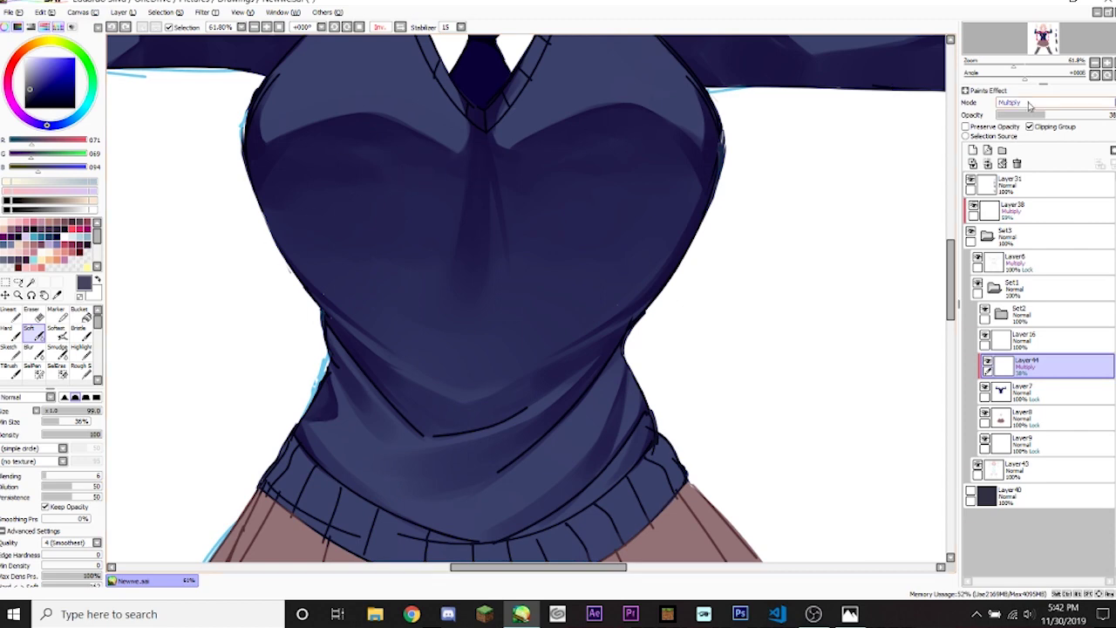
key("ctrl+e")
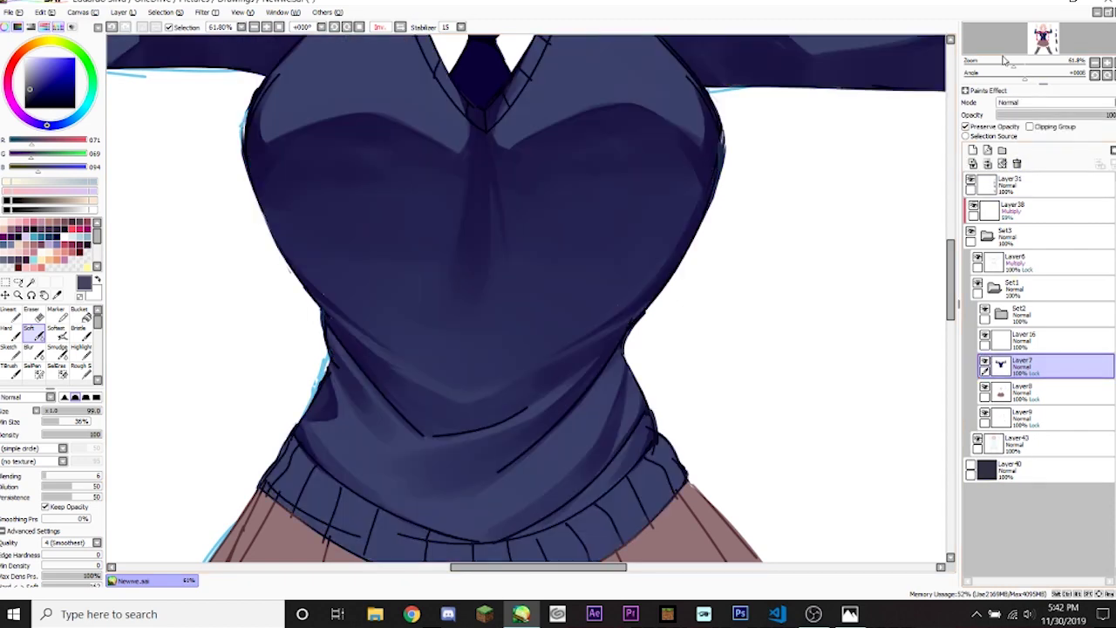
left_click_drag(1003, 59, 984, 63)
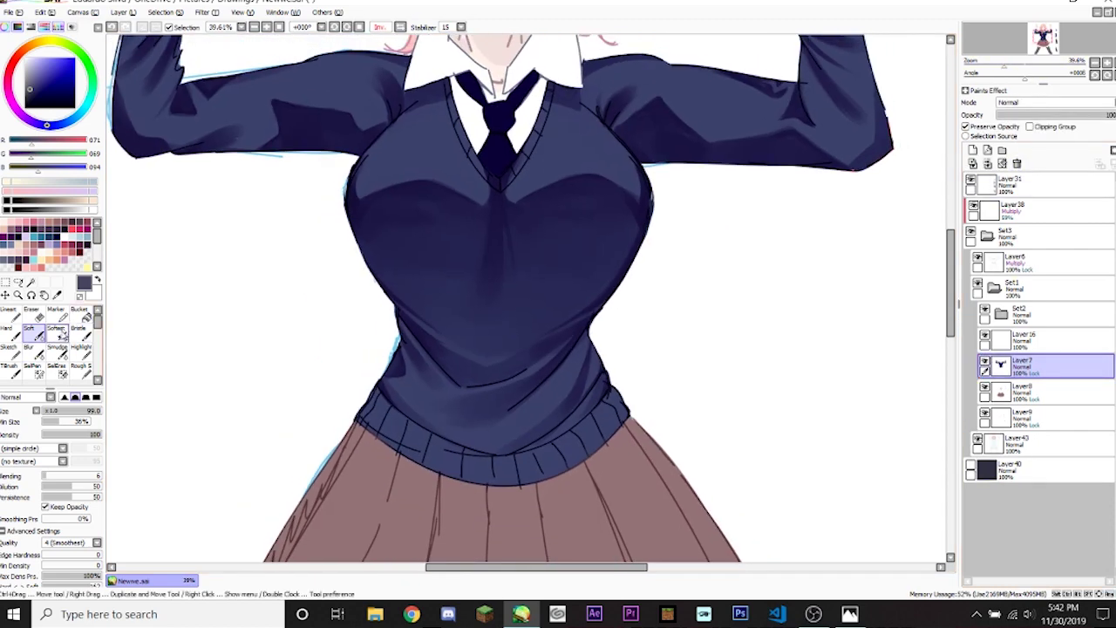
mouse_move(1039, 40)
left_mouse_down()
mouse_move(1028, 31)
mouse_move(1017, 63)
left_mouse_up()
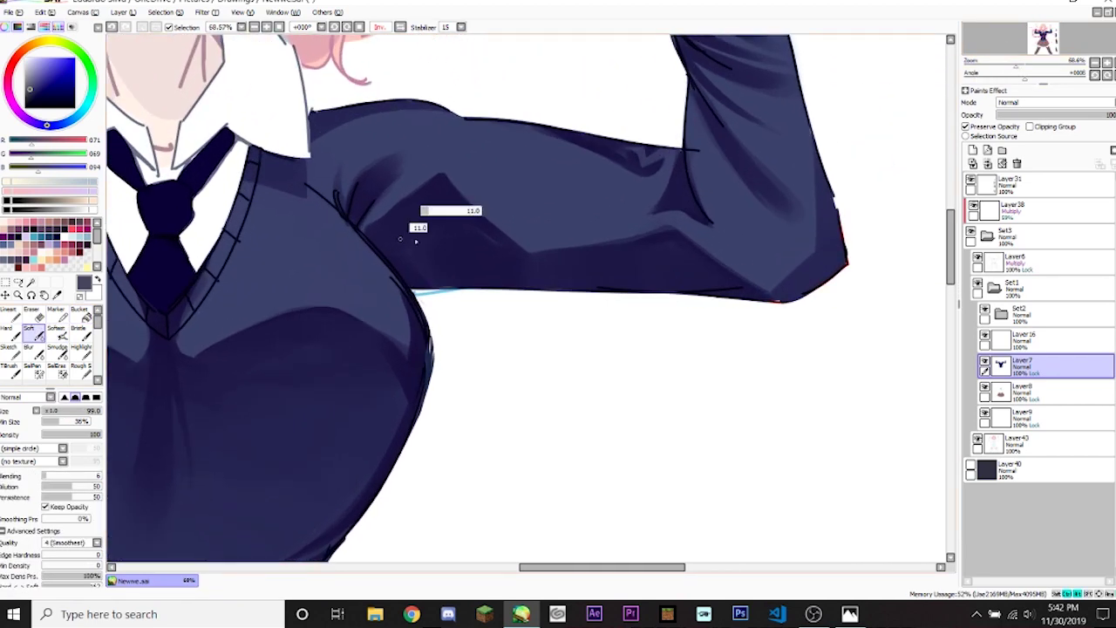
mouse_move(410, 228)
left_mouse_down()
mouse_move(393, 241)
mouse_move(448, 270)
left_mouse_up()
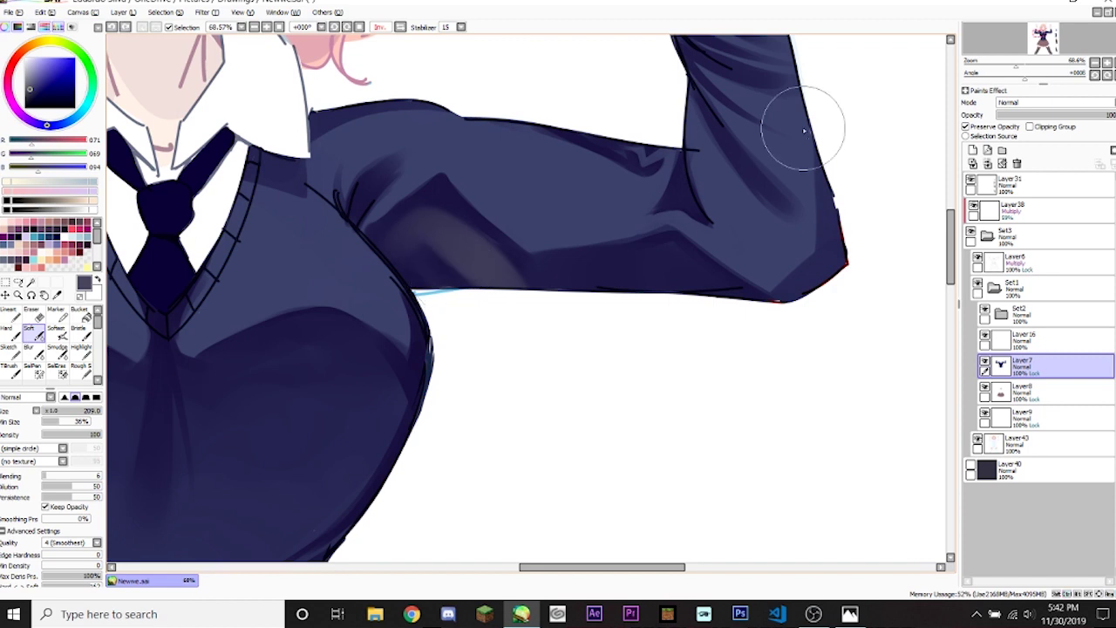
key("ctrl+z")
Add a new clipping layer above Layer7 and softly brush grey-navy reflected light into the underside shadows of the right upper sleeve.
left_click(973, 150)
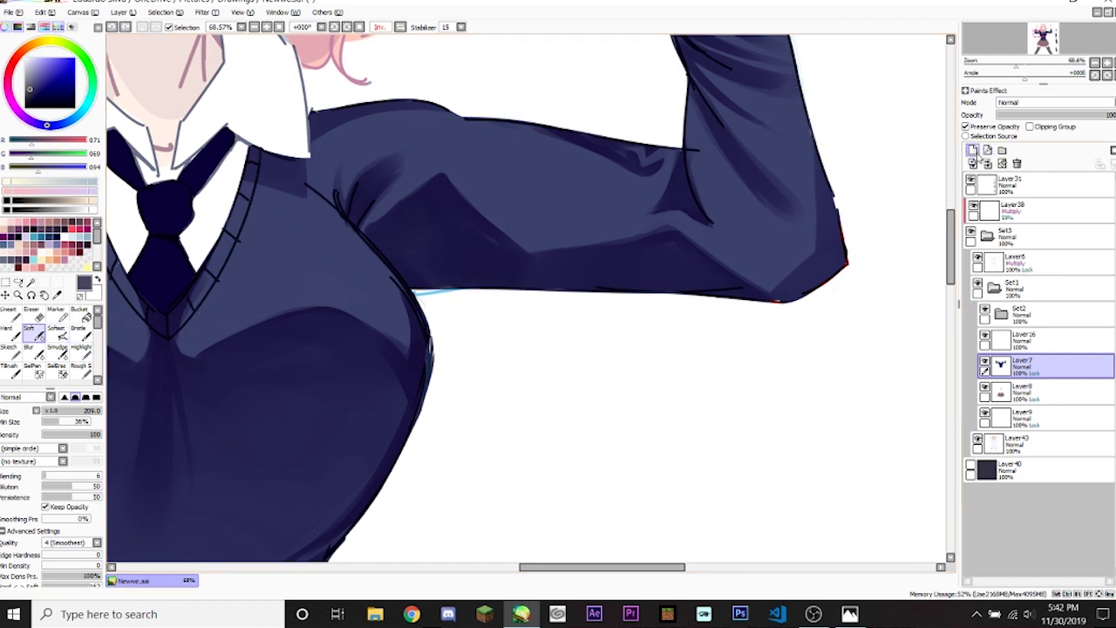
left_click(1030, 127)
mouse_move(396, 229)
left_mouse_down()
mouse_move(534, 300)
mouse_move(411, 241)
left_mouse_up()
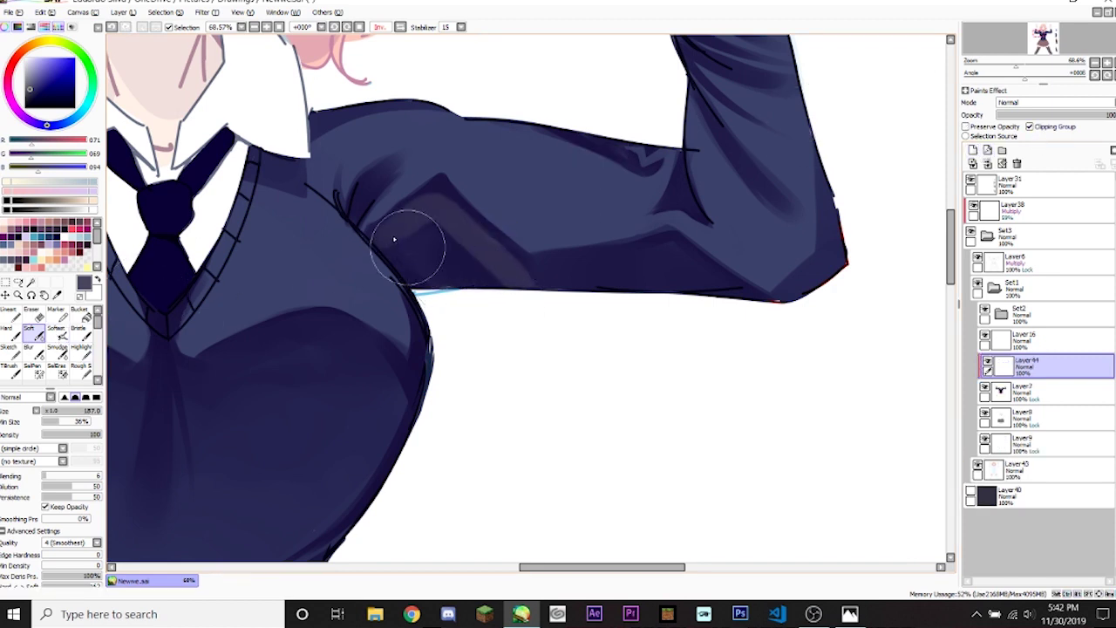
left_click_drag(431, 199, 447, 202)
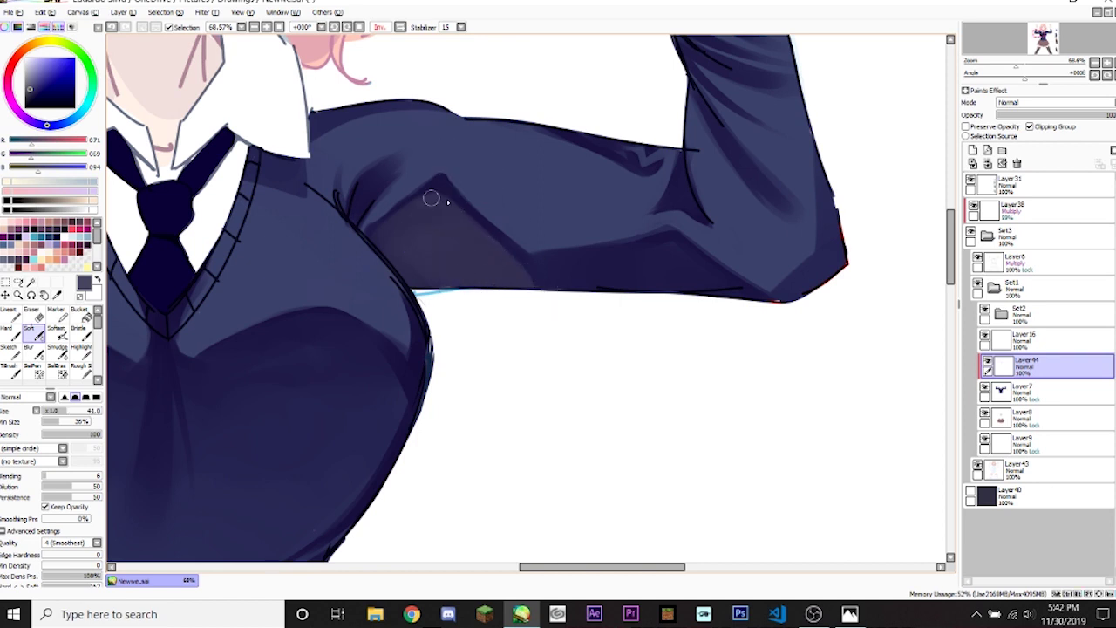
mouse_move(626, 171)
left_mouse_down()
mouse_move(506, 282)
mouse_move(737, 311)
mouse_move(630, 262)
mouse_move(748, 310)
mouse_move(493, 291)
mouse_move(395, 237)
left_mouse_up()
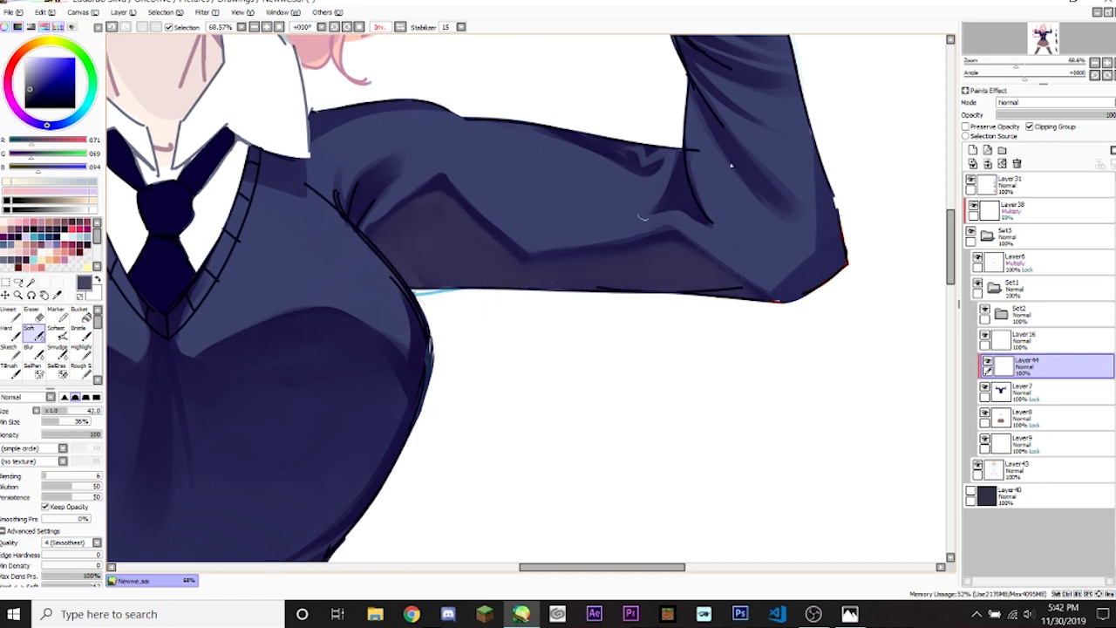
Brush soft grey-navy light into the elbow, cuff and forearm fold shadows of the right sleeve.
left_click_drag(731, 166, 238, 209)
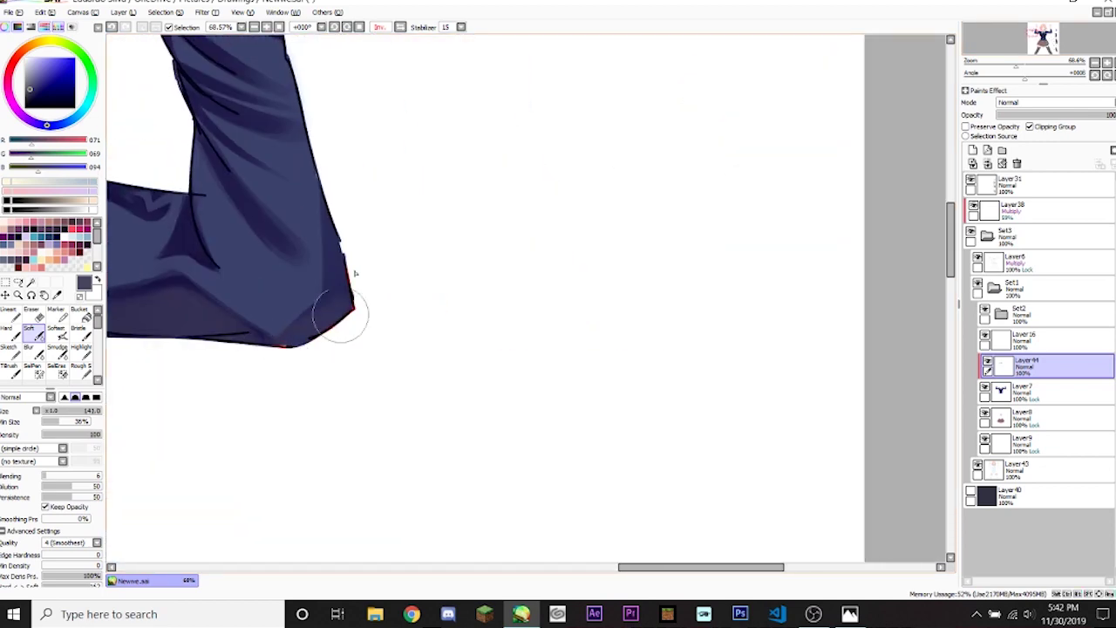
mouse_move(355, 273)
left_mouse_down()
mouse_move(456, 447)
mouse_move(538, 460)
left_mouse_up()
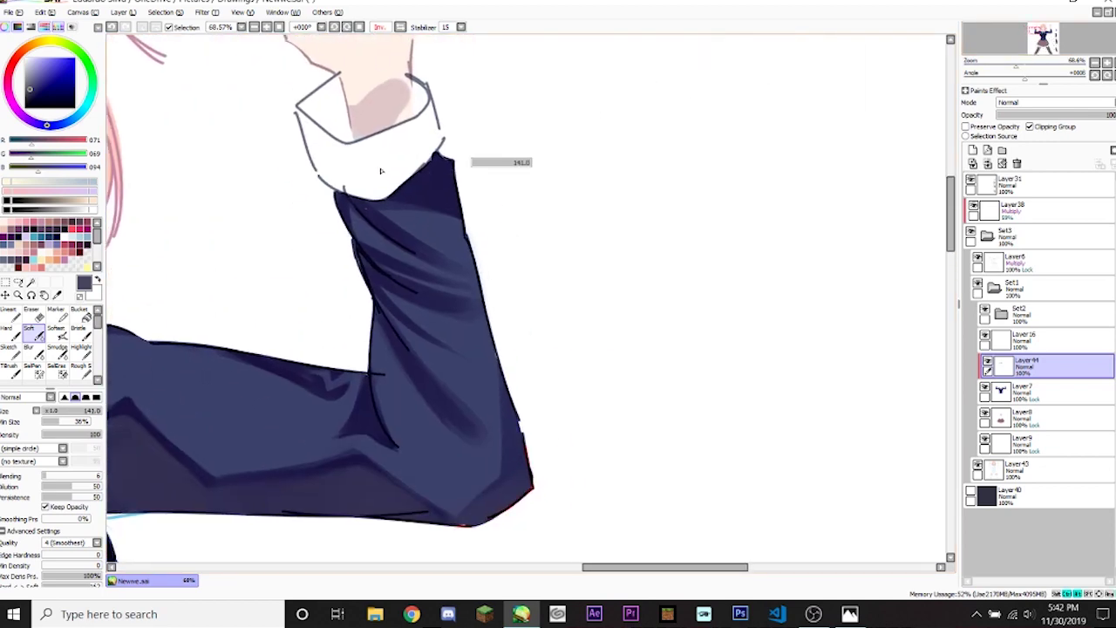
mouse_move(381, 171)
left_mouse_down()
mouse_move(498, 219)
mouse_move(353, 270)
left_mouse_up()
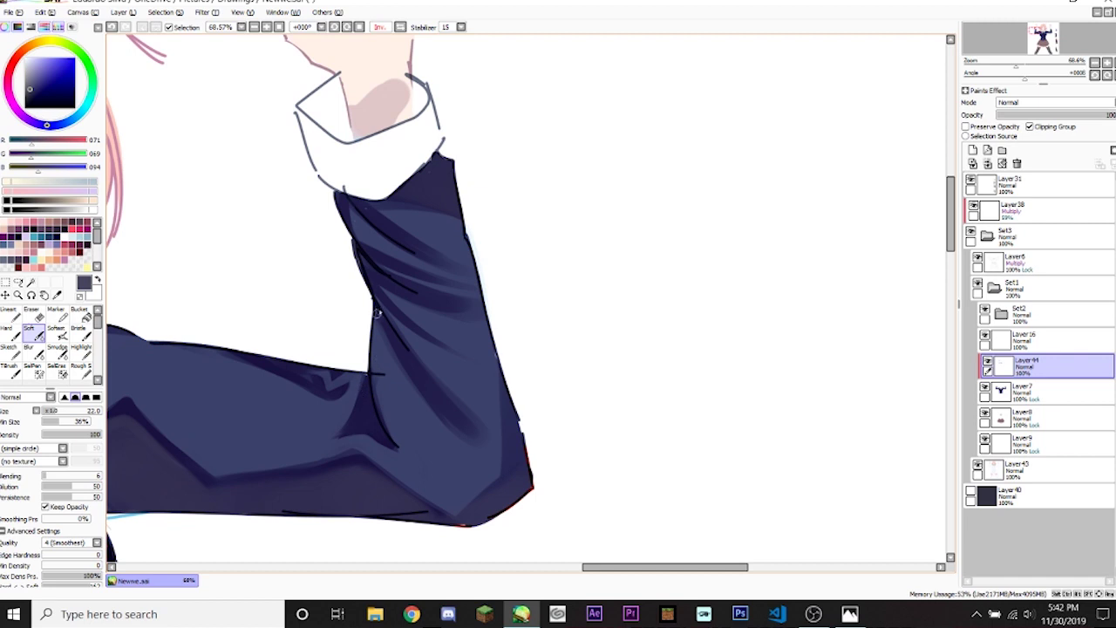
key("bracketright")
key("bracketright")
key("bracketright")
key("bracketright")
key("bracketright")
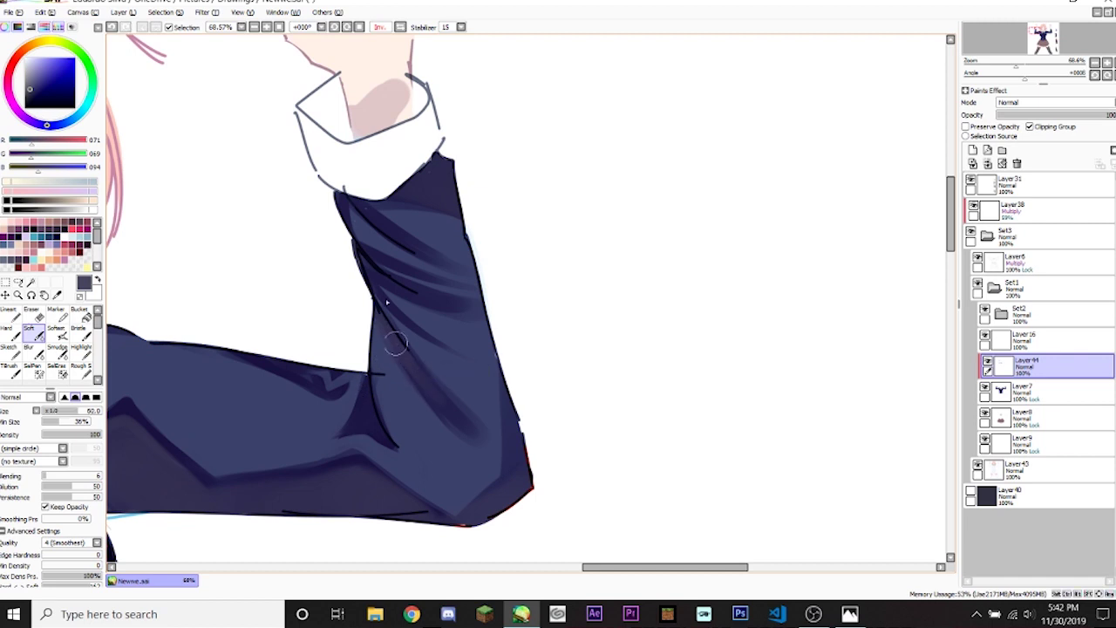
left_click_drag(243, 350, 364, 392)
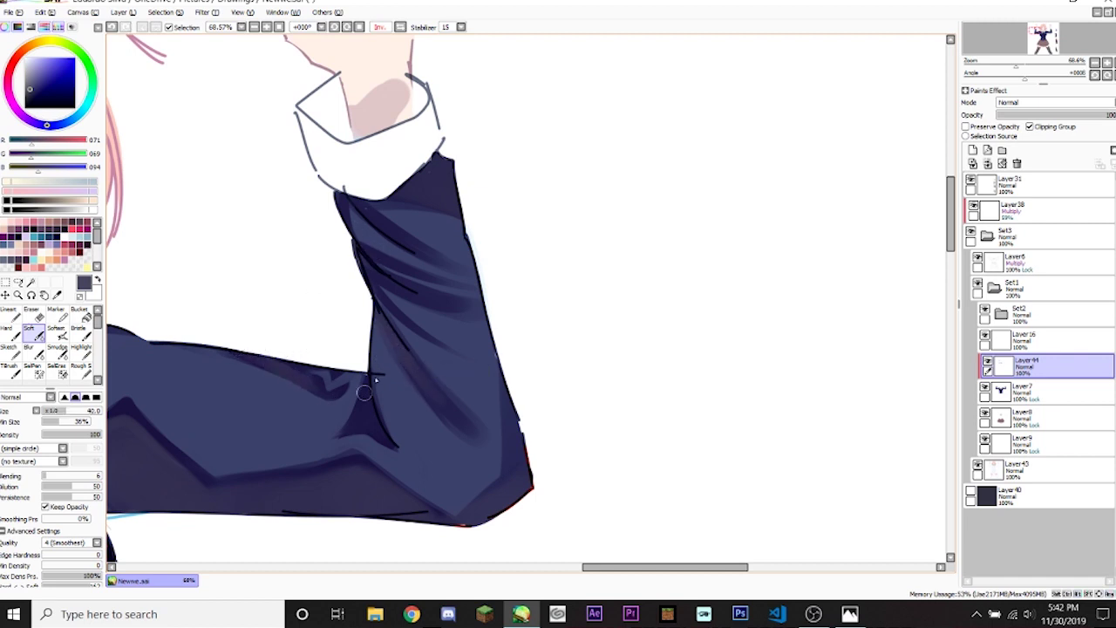
Brush soft grey-navy light into the underarm, shoulder and forearm shadows of the left sleeve.
left_click_drag(1032, 39, 996, 39)
mouse_move(421, 349)
left_mouse_down()
mouse_move(421, 293)
mouse_move(533, 321)
mouse_move(474, 354)
mouse_move(465, 327)
mouse_move(538, 352)
left_mouse_up()
key("bracketleft")
key("bracketleft")
key("bracketleft")
key("bracketleft")
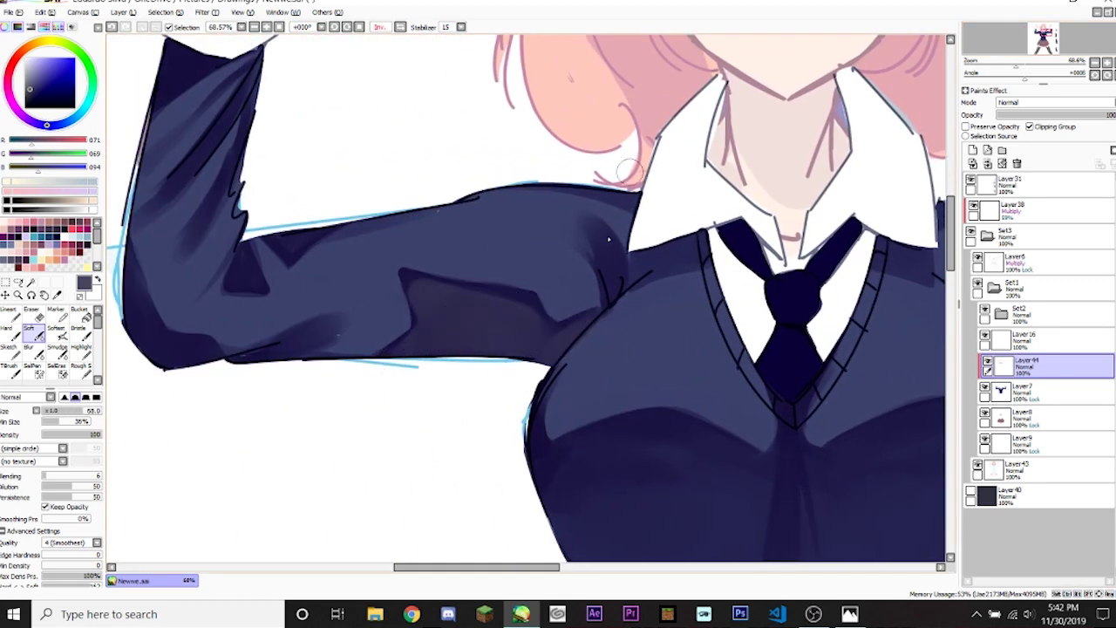
left_click_drag(606, 255, 613, 301)
left_click_drag(665, 132, 688, 126)
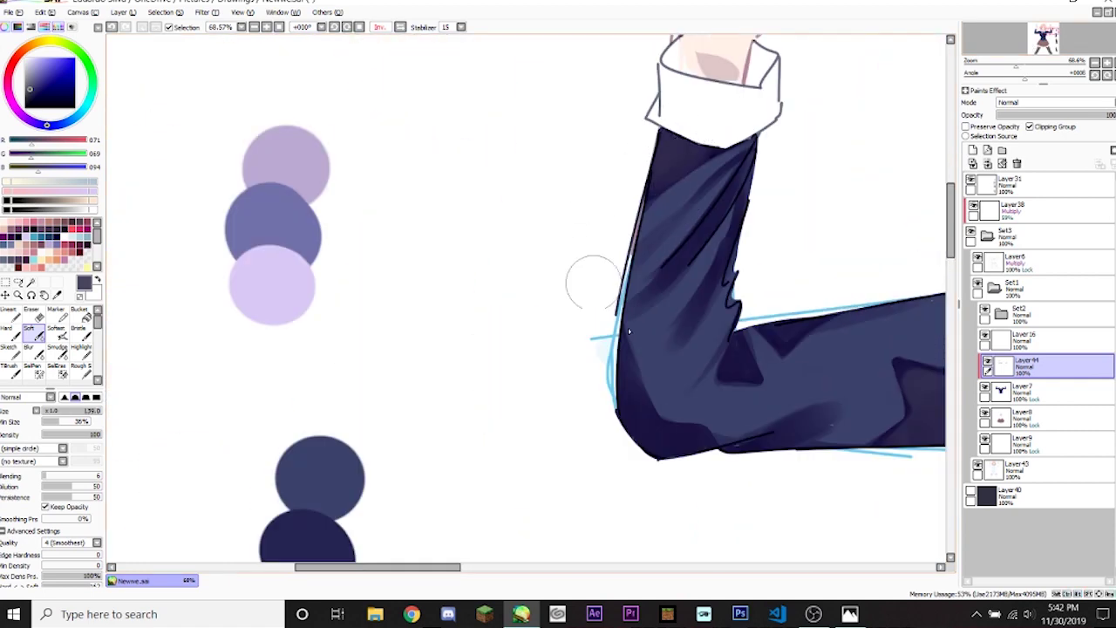
Add soft grey-navy light to the shadows below the bust and along the sweater's waist folds.
left_click_drag(1014, 36, 1010, 67)
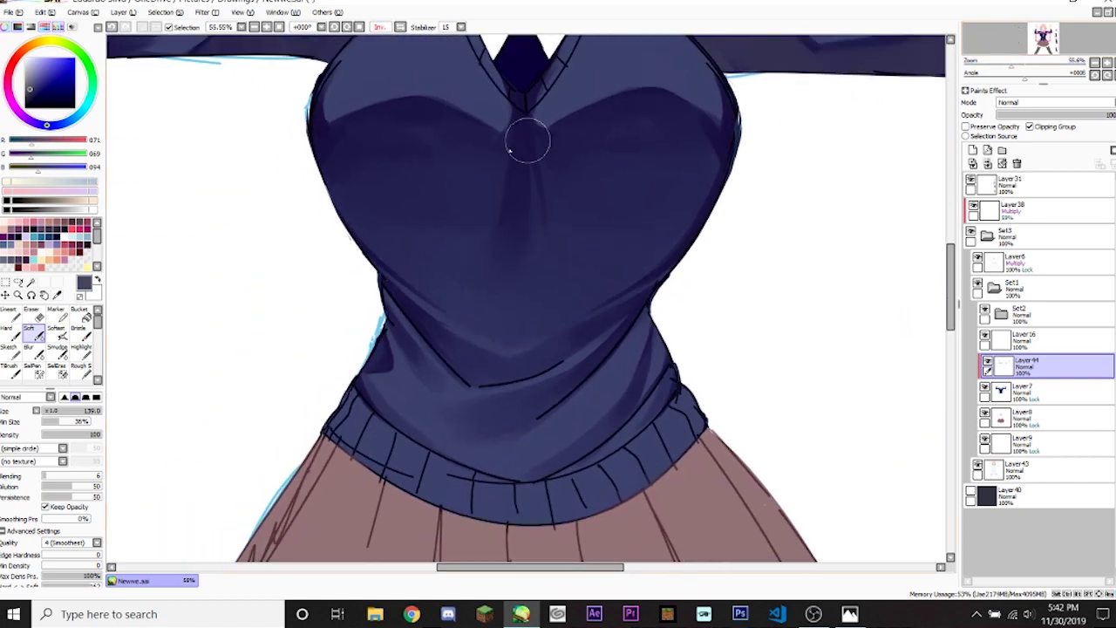
mouse_move(648, 278)
left_mouse_down()
mouse_move(660, 299)
mouse_move(597, 373)
left_mouse_up()
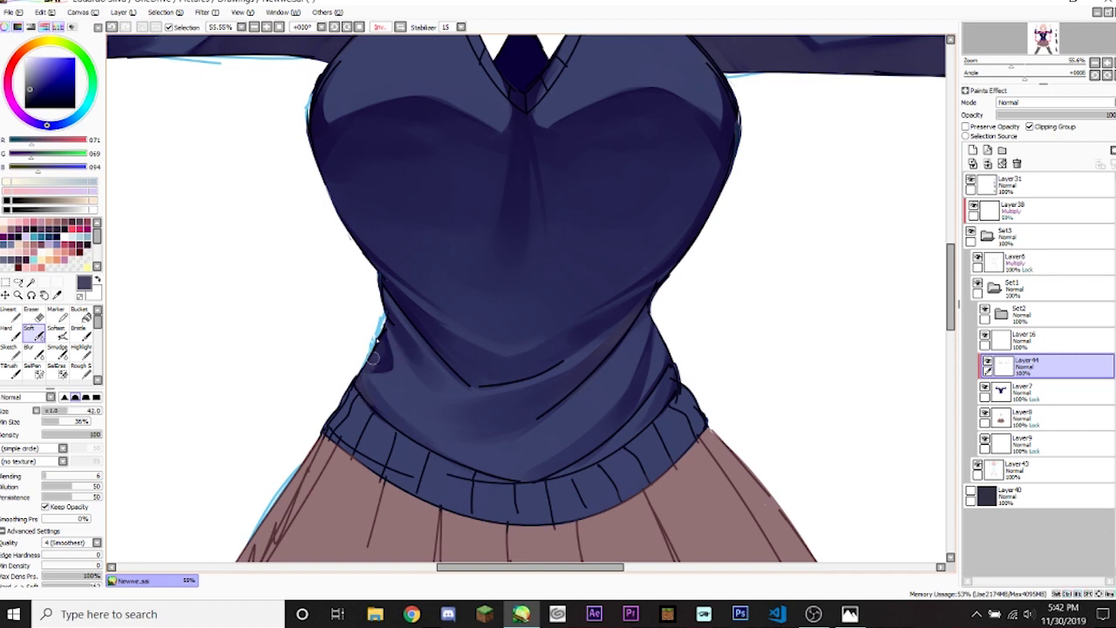
mouse_move(373, 357)
left_mouse_down()
mouse_move(411, 337)
mouse_move(396, 308)
left_mouse_up()
Reduce the opacity of the clipped reflected-light layer Layer44 to 43% and keep that layer selected.
scroll(1009, 44, "down", 4)
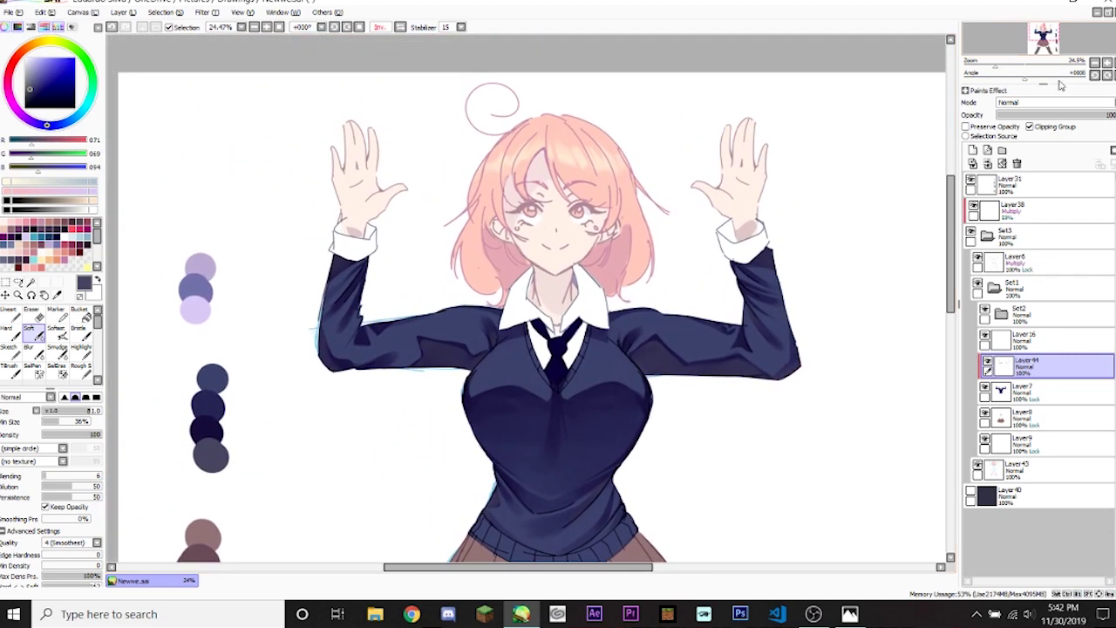
left_click_drag(1047, 121, 1052, 122)
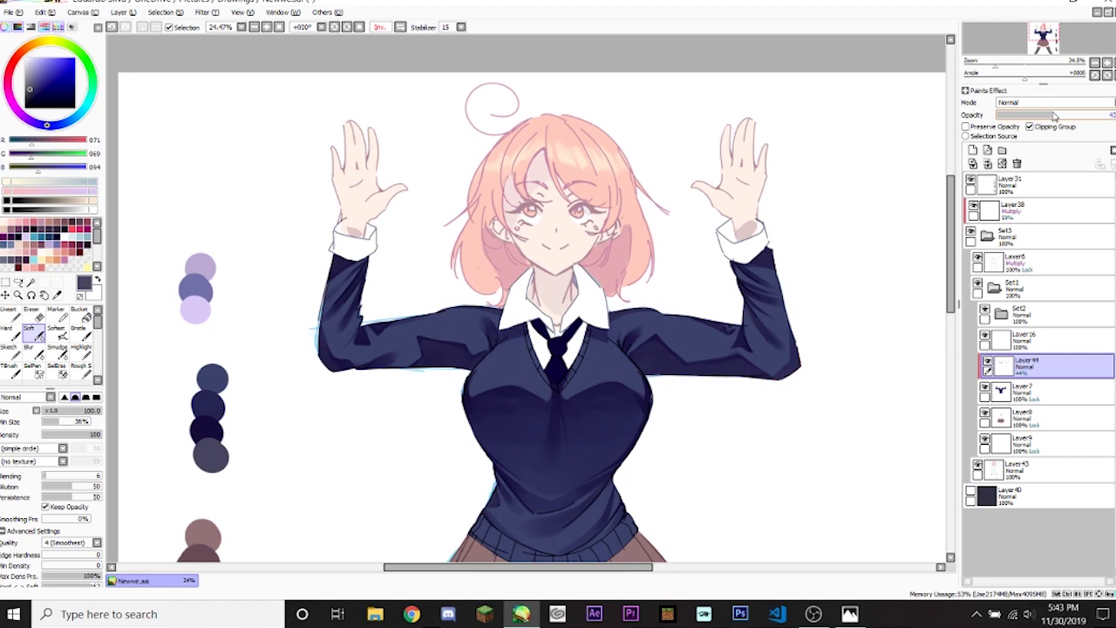
left_click_drag(1017, 43, 1017, 40)
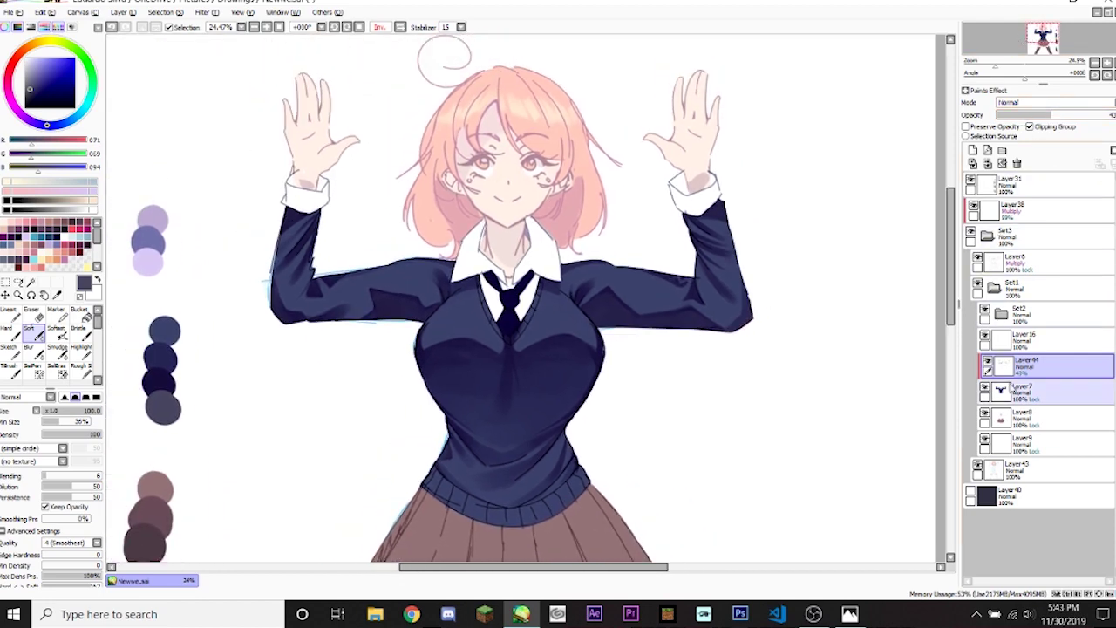
left_click(1012, 388)
left_click(1017, 365)
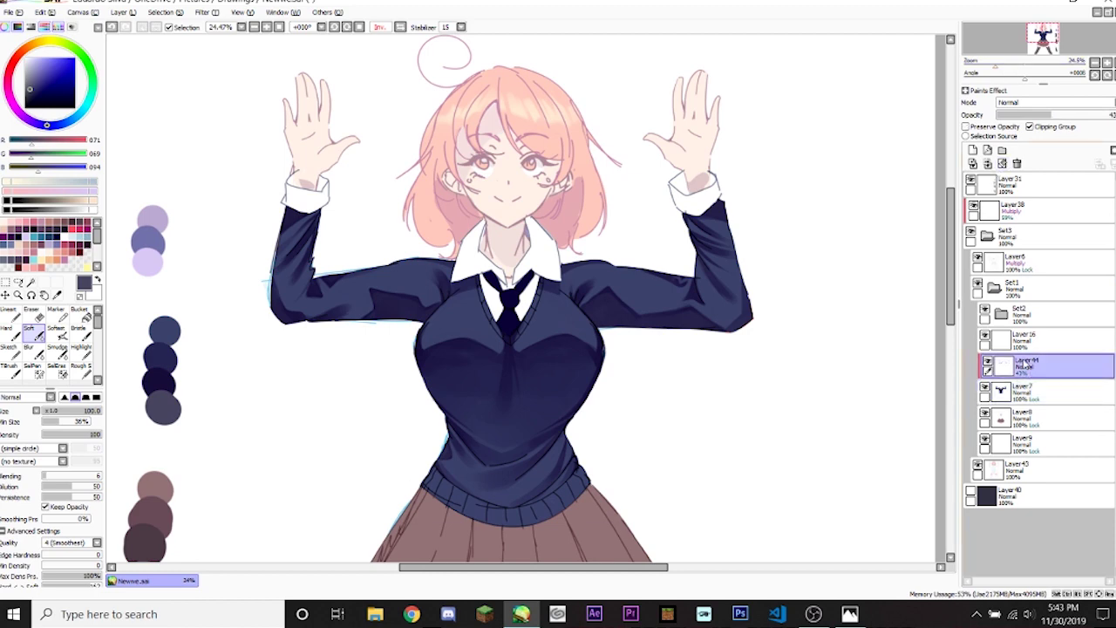
Add a new clipped layer in Normal mode above Layer44, and merge Layer44 down into the sweater layer Layer7.
left_click(972, 150)
left_click(1042, 102)
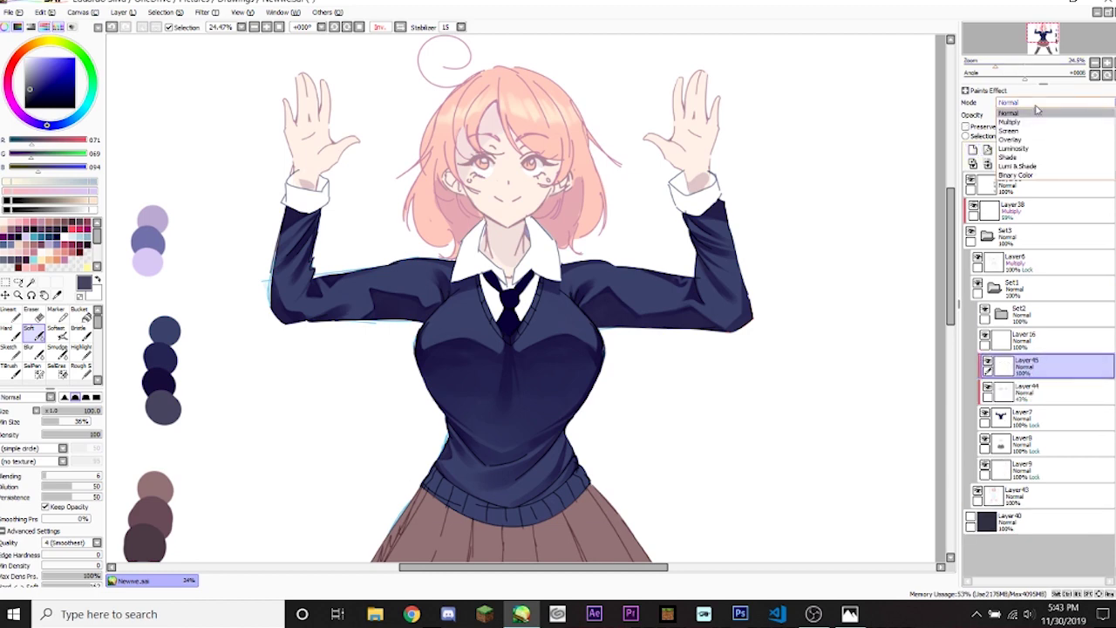
left_click(1038, 112)
left_click(1016, 388)
left_click(987, 164)
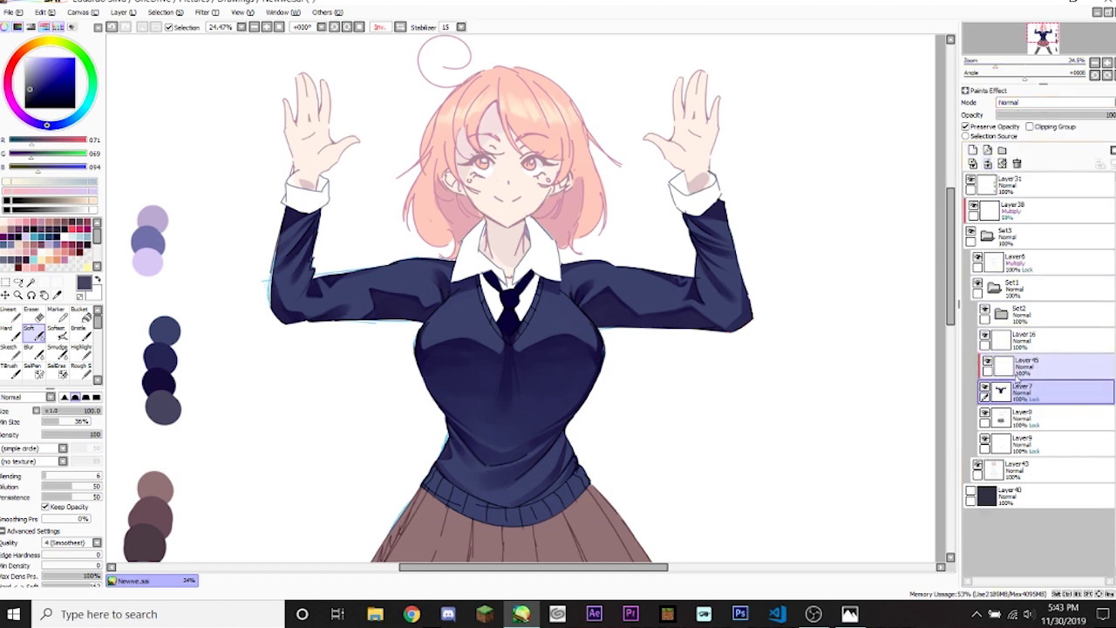
Brush soft grey-navy light over the bust on Layer45, then lower the layer's opacity and merge it into Layer7.
left_click_drag(1016, 70, 1009, 69)
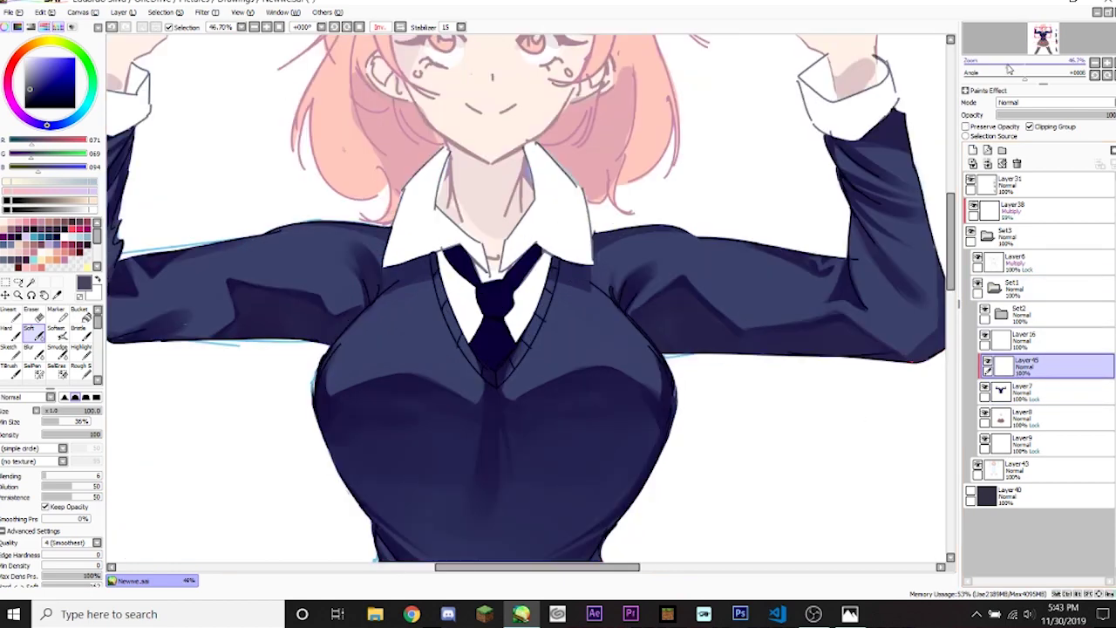
left_click_drag(1026, 32, 1028, 39)
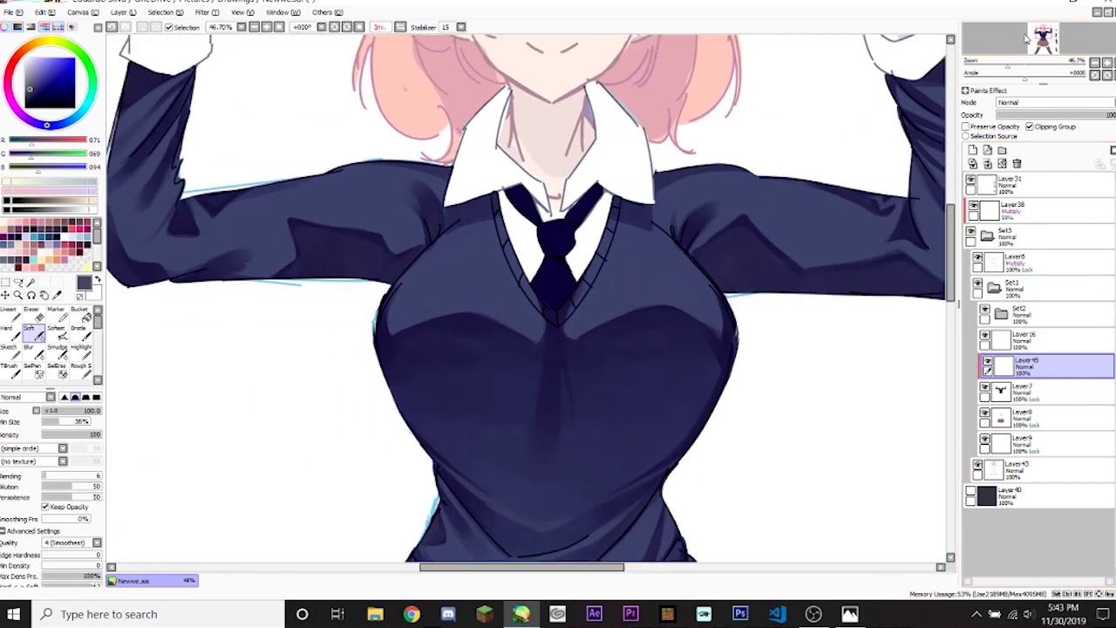
mouse_move(484, 330)
left_mouse_down()
mouse_move(427, 398)
mouse_move(506, 386)
mouse_move(572, 357)
mouse_move(535, 297)
mouse_move(440, 381)
mouse_move(582, 382)
mouse_move(607, 366)
mouse_move(601, 378)
mouse_move(694, 397)
mouse_move(692, 368)
mouse_move(418, 379)
mouse_move(516, 401)
mouse_move(629, 376)
mouse_move(605, 376)
mouse_move(699, 386)
mouse_move(630, 386)
left_mouse_up()
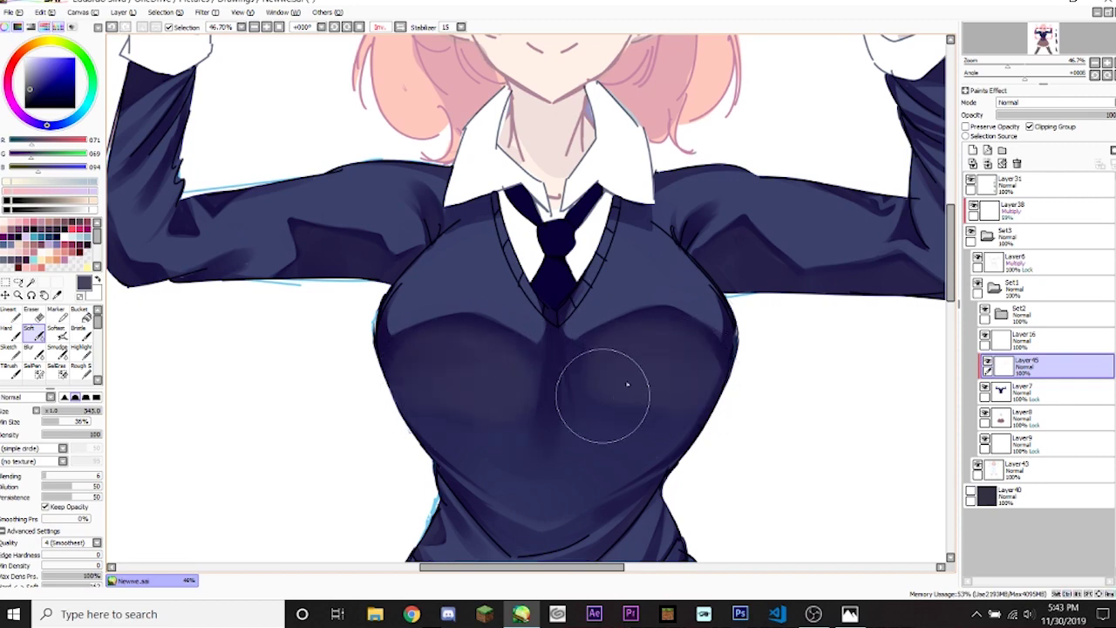
left_click(1023, 116)
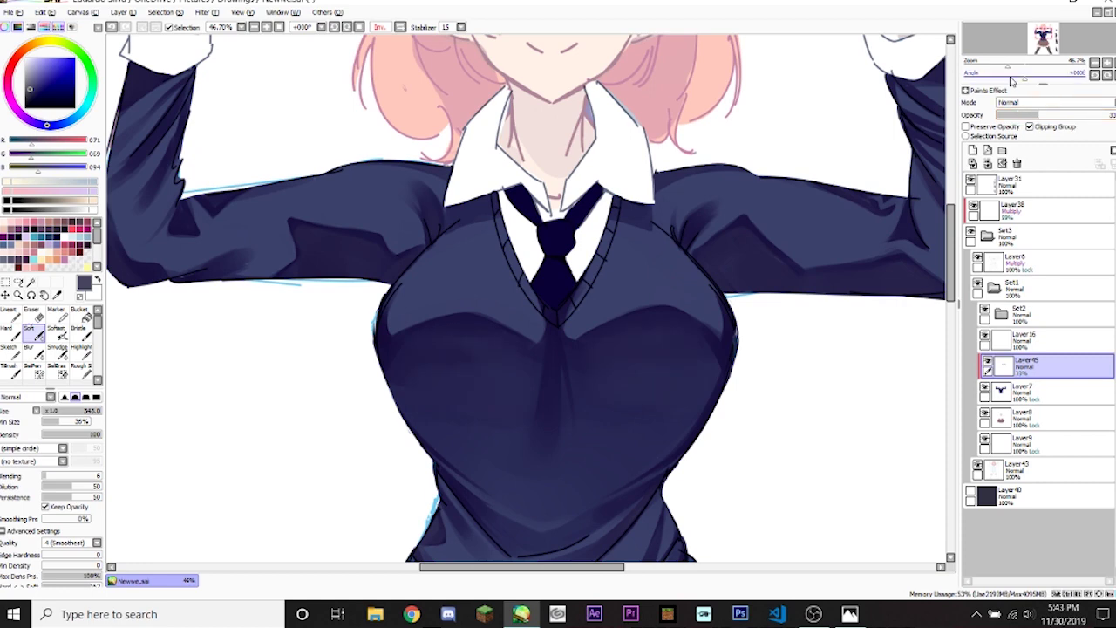
mouse_move(1010, 66)
left_mouse_down()
mouse_move(994, 66)
mouse_move(1018, 66)
left_mouse_up()
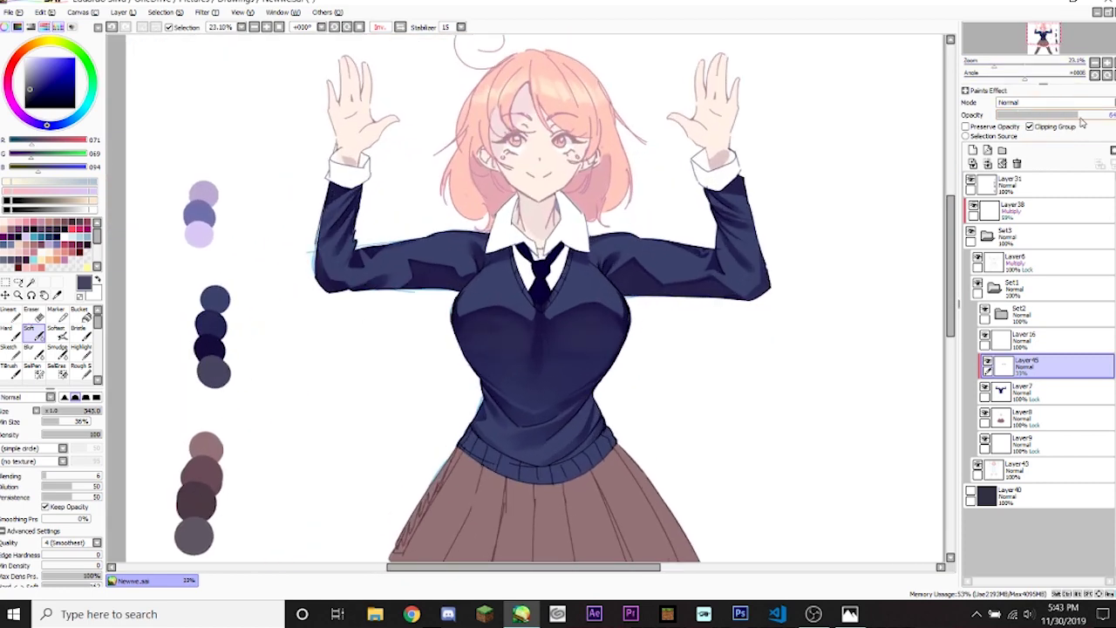
left_click(988, 163)
Add a new layer above Layer7, clip it to the sweater and set its blending mode to Multiply.
left_click_drag(1036, 50, 1007, 49)
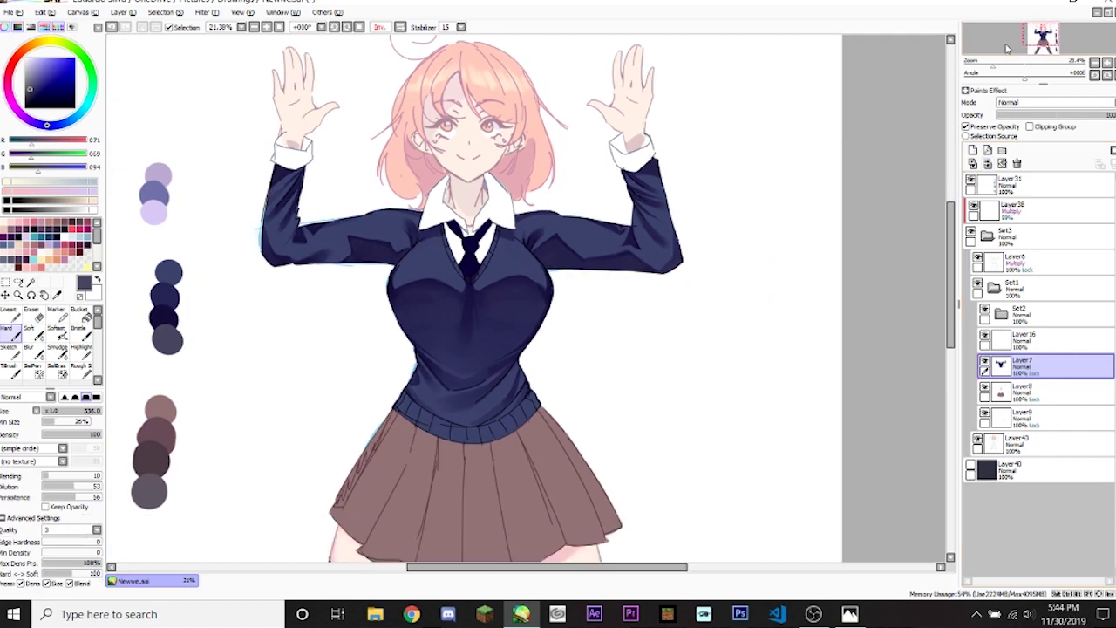
left_click(973, 150)
left_click(1030, 126)
left_click(1047, 102)
left_click(1047, 114)
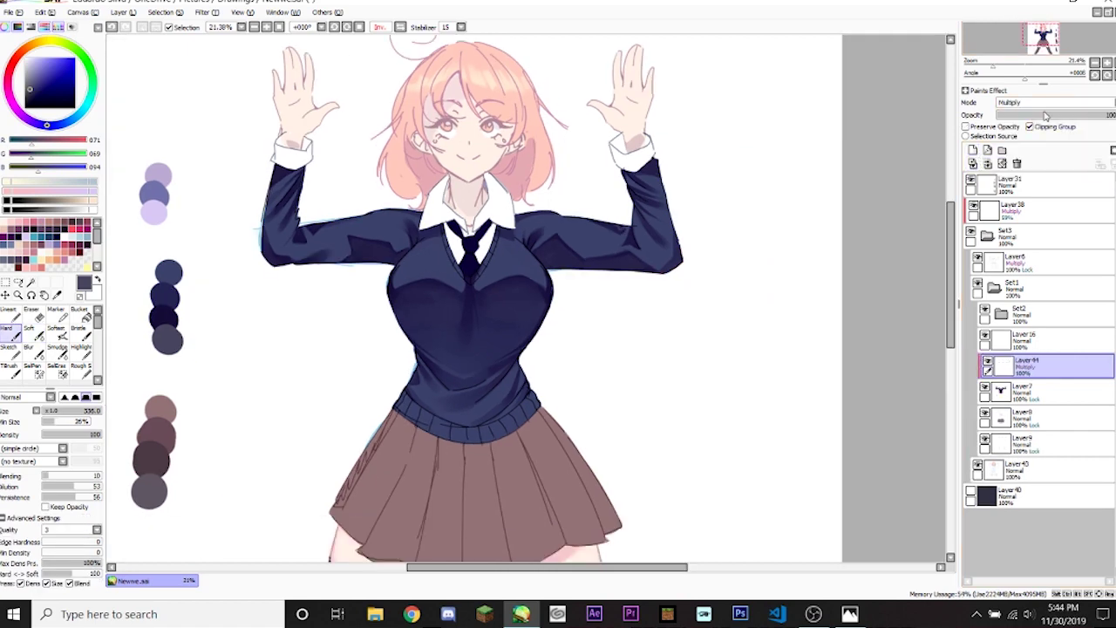
Brush soft grey-navy Multiply shading over the character's left sleeve, from the shoulder to the elbow and cuff.
left_click_drag(1007, 61, 1003, 60)
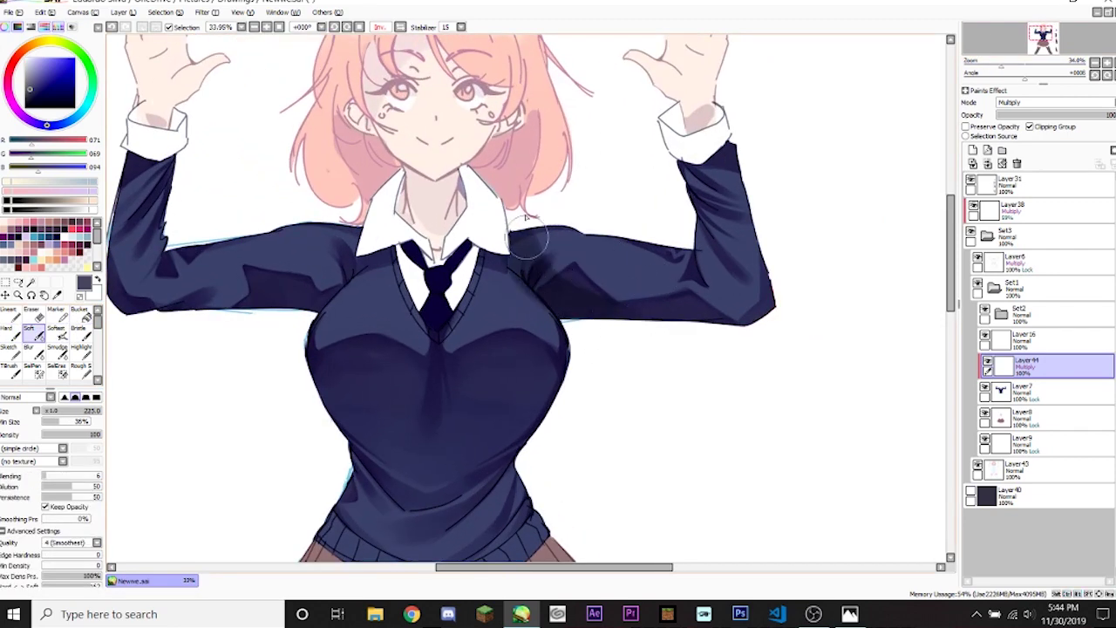
mouse_move(527, 237)
left_mouse_down()
mouse_move(559, 285)
mouse_move(551, 210)
mouse_move(532, 228)
mouse_move(632, 299)
mouse_move(738, 123)
mouse_move(670, 299)
mouse_move(637, 304)
mouse_move(780, 290)
mouse_move(620, 308)
mouse_move(664, 313)
mouse_move(620, 304)
mouse_move(773, 237)
mouse_move(687, 250)
left_mouse_up()
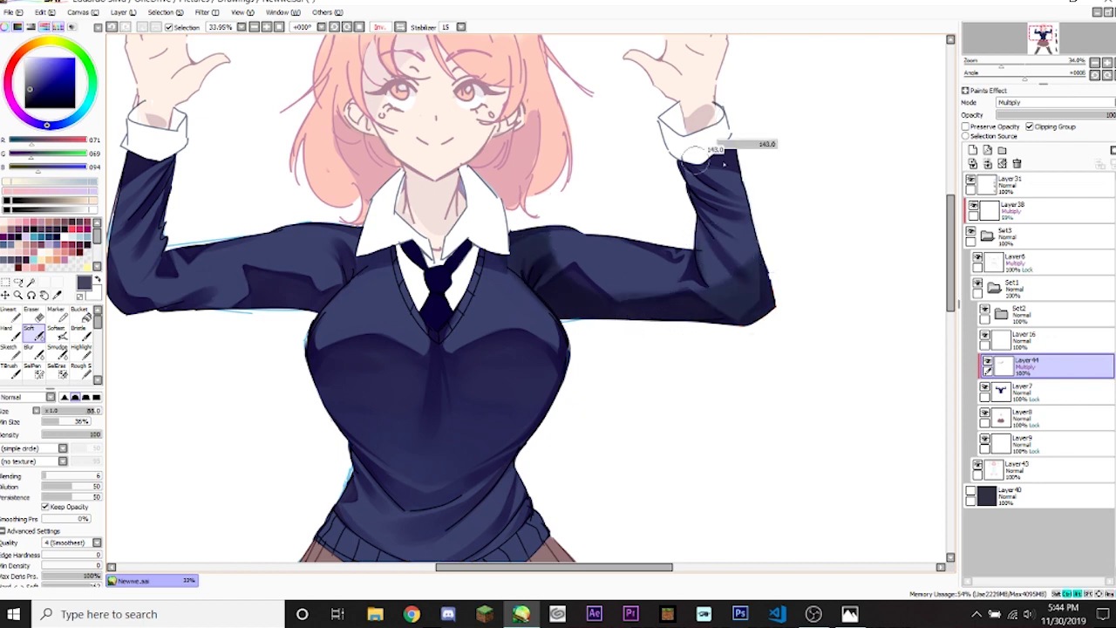
Darken the bust and its outer edges with soft grey-navy Multiply shading, varying the brush size as needed.
left_click_drag(1026, 32, 959, 37)
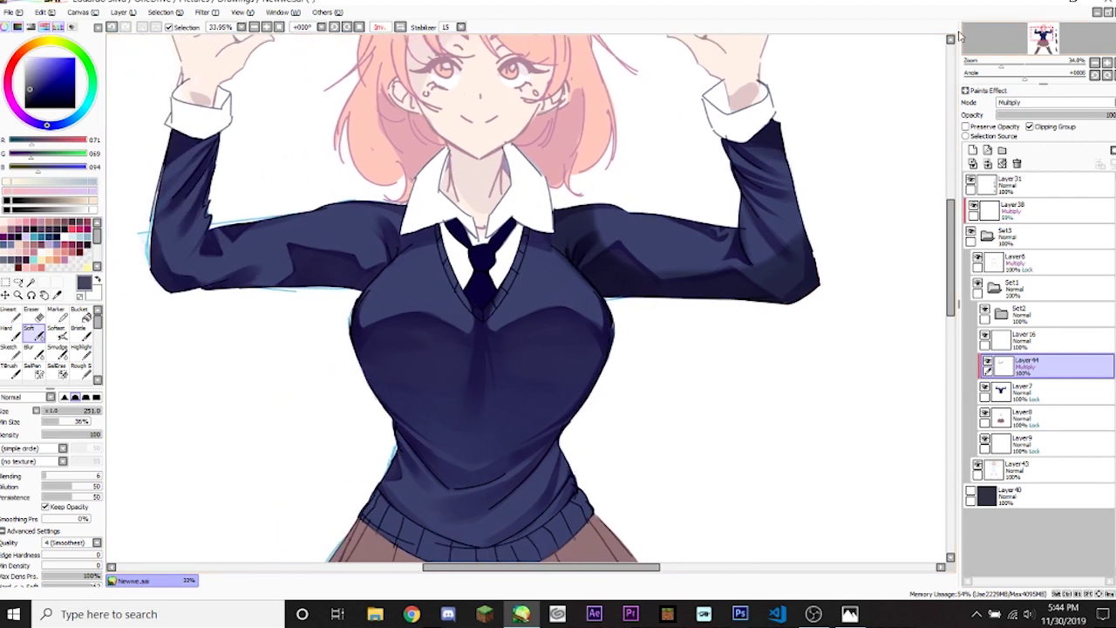
key("bracketleft")
key("bracketleft")
key("bracketleft")
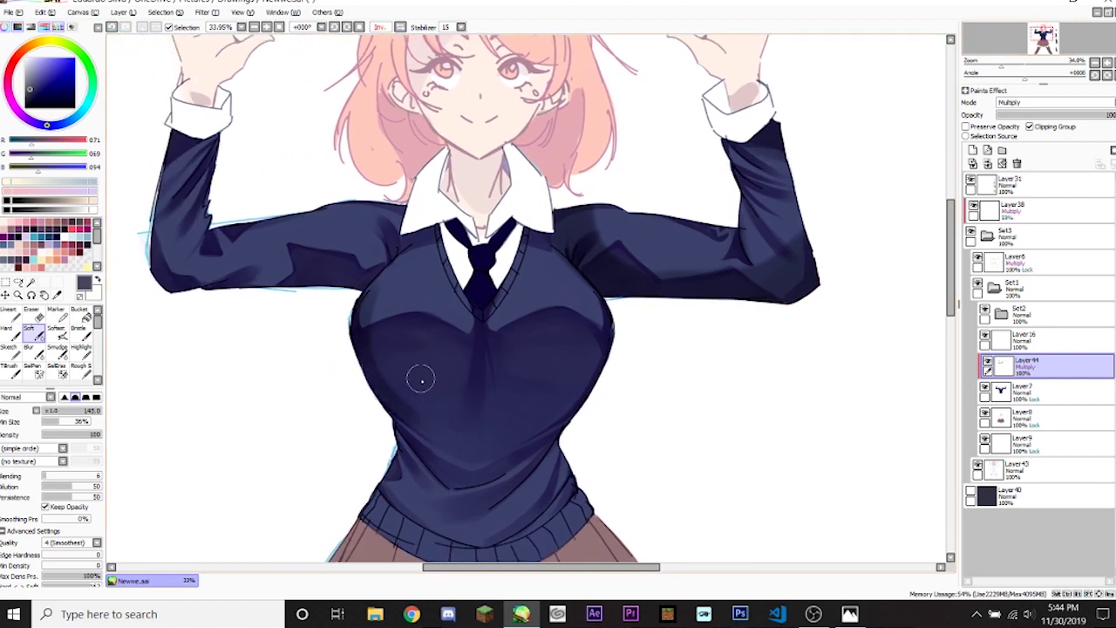
key("bracketleft")
key("bracketleft")
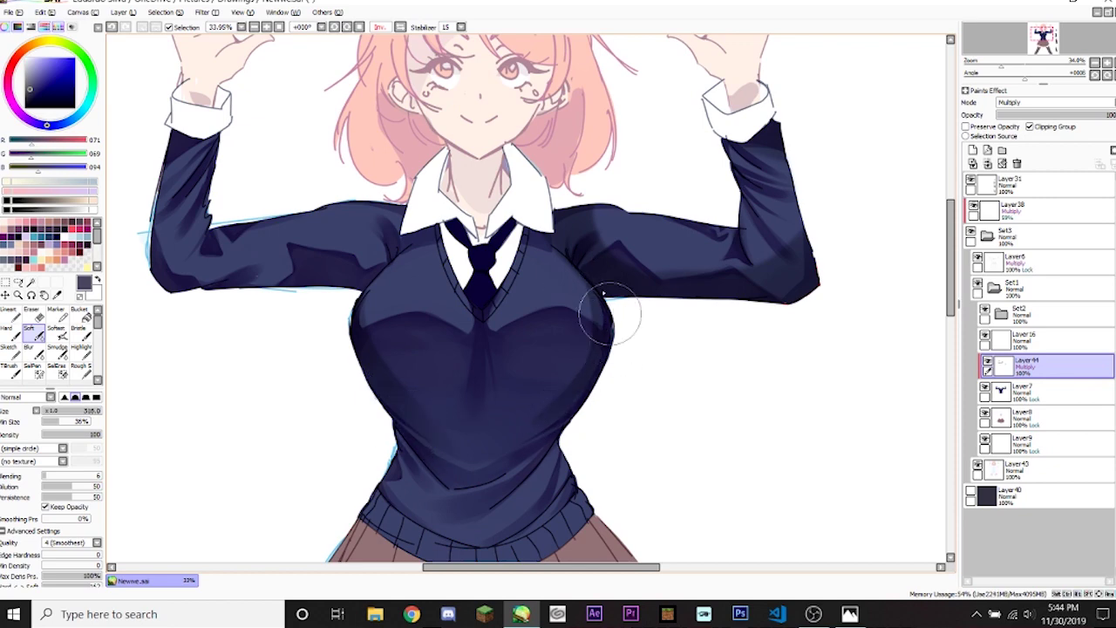
key("bracketright")
key("bracketright")
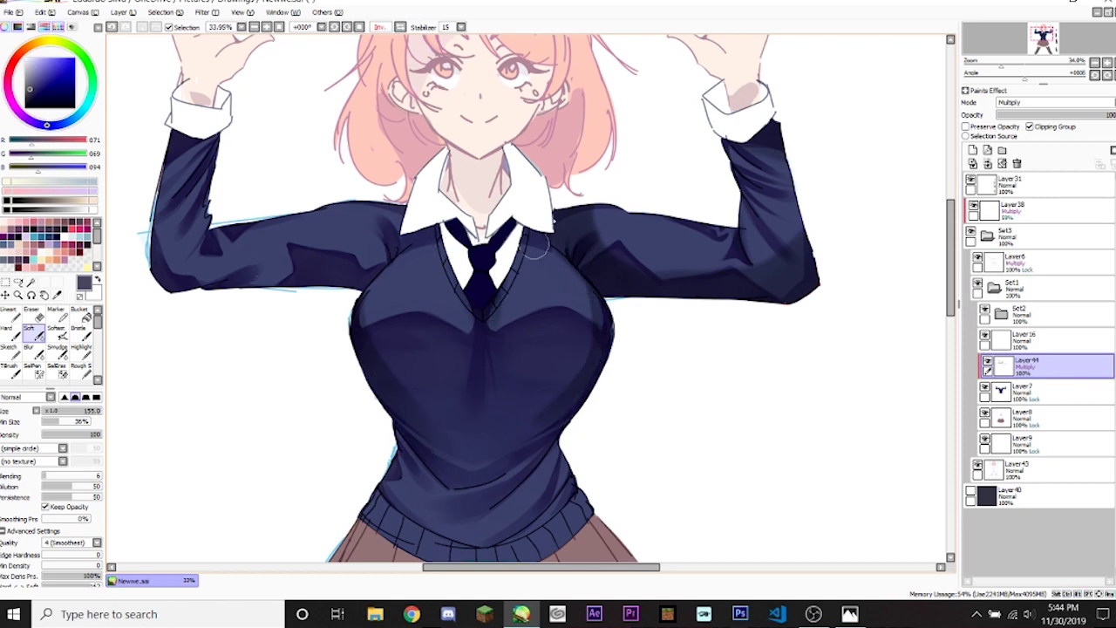
Brush soft grey-navy Multiply shading along the side of the sweater's waist below the bust.
scroll(541, 245, "down", 2)
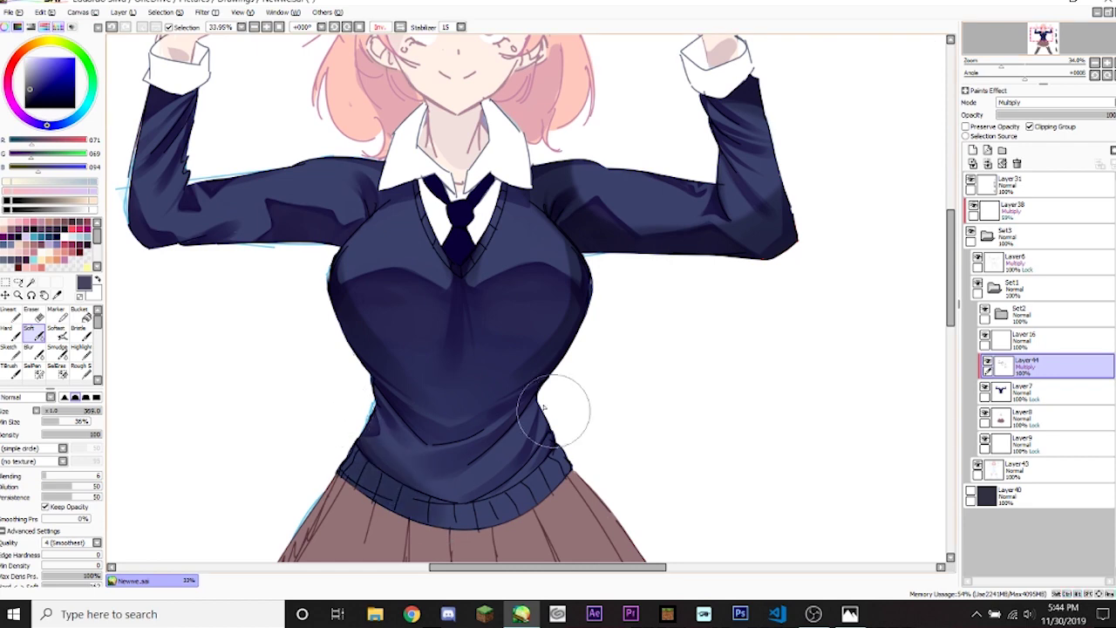
key("bracketleft")
key("bracketleft")
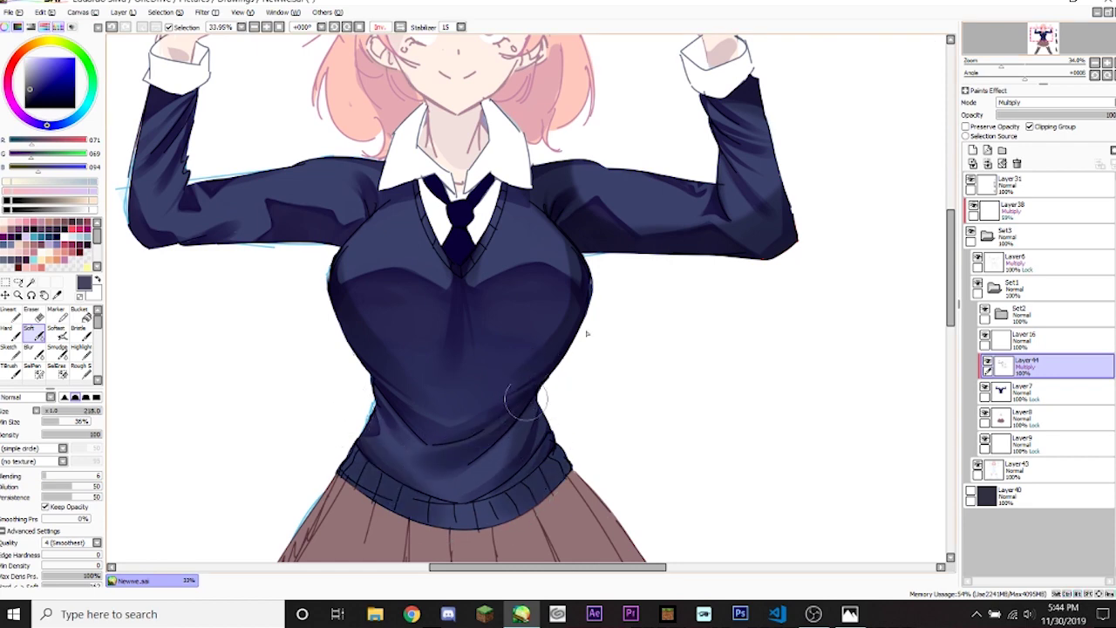
Brush soft grey-navy Multiply shading over the character's right sleeve, along the underarm, elbow and cuff.
left_click_drag(1032, 48, 1026, 44)
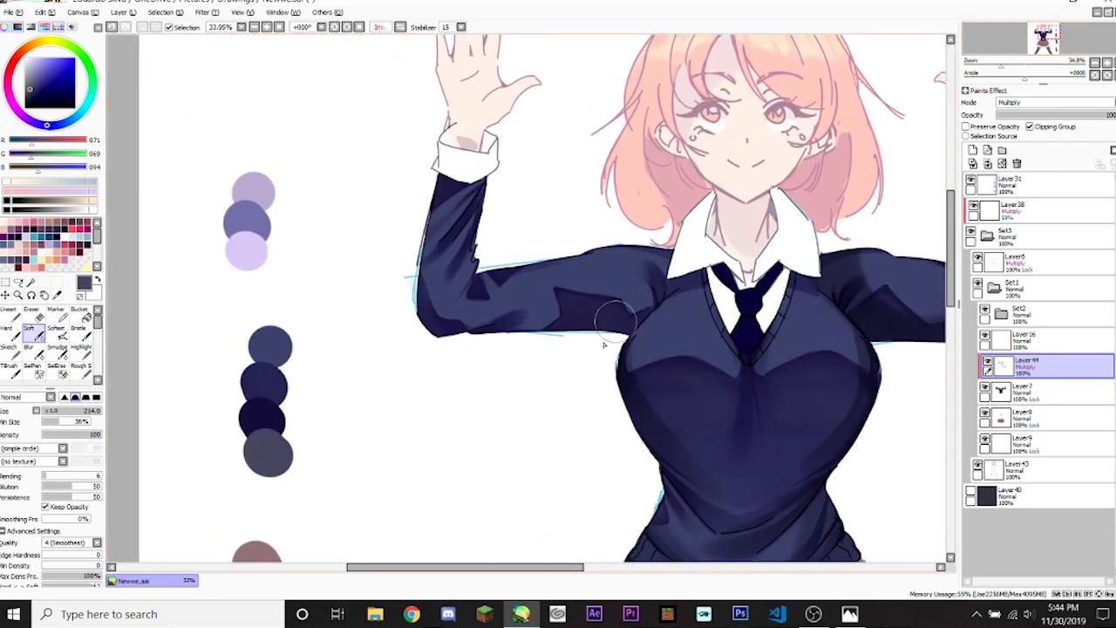
key("bracketright")
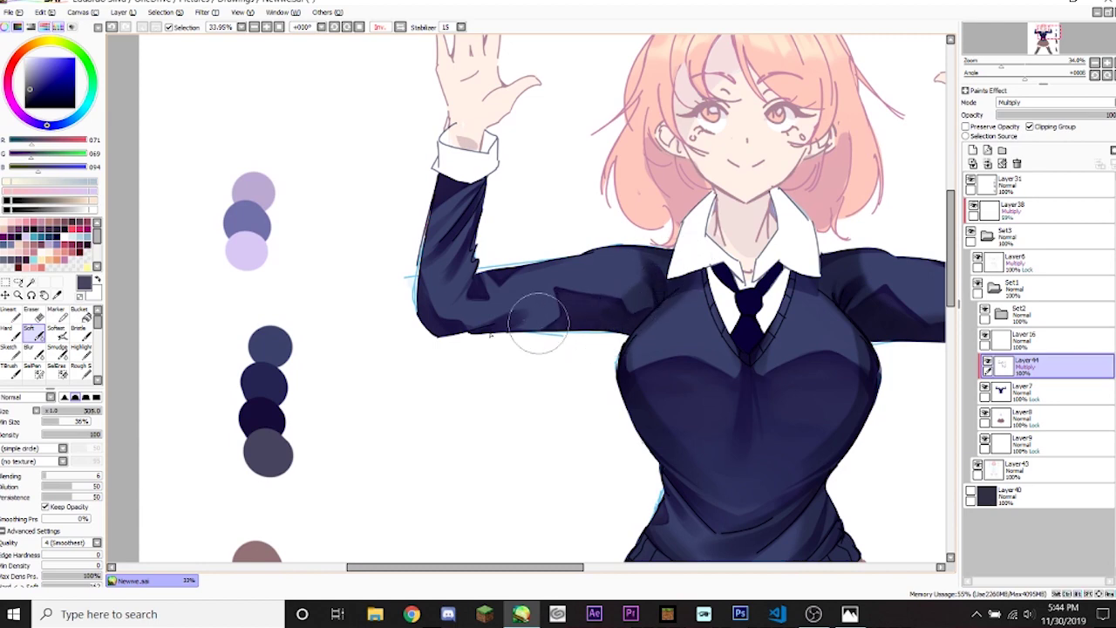
key("bracketleft")
key("bracketleft")
key("bracketleft")
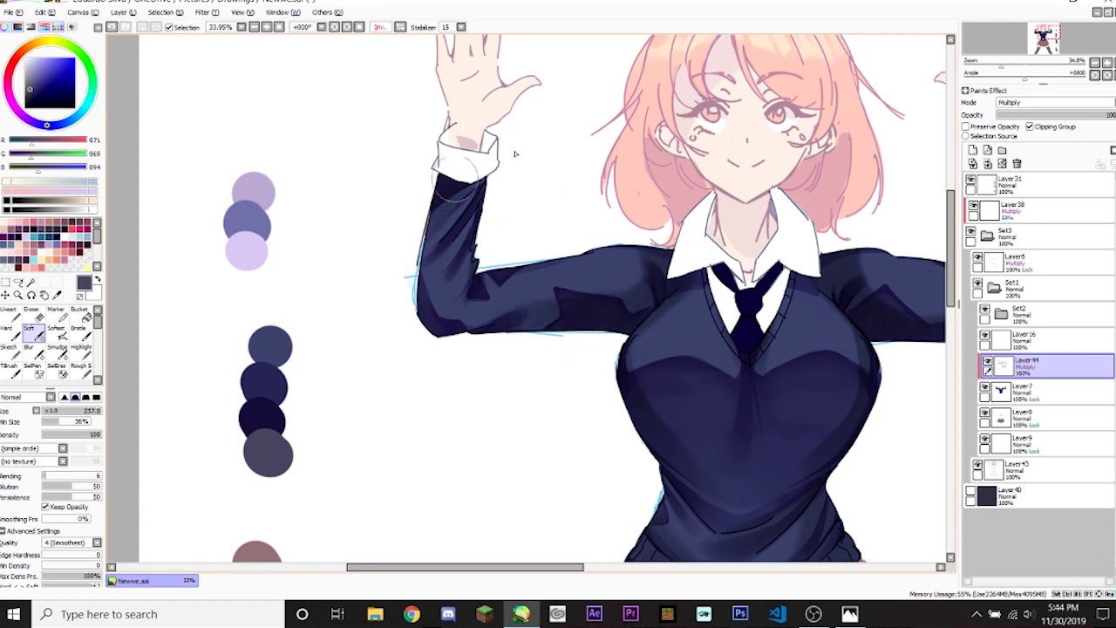
Undo the Softest-brush shade across the bust and reduce the clipped Multiply layer's opacity to 39%.
left_click_drag(1020, 61, 995, 69)
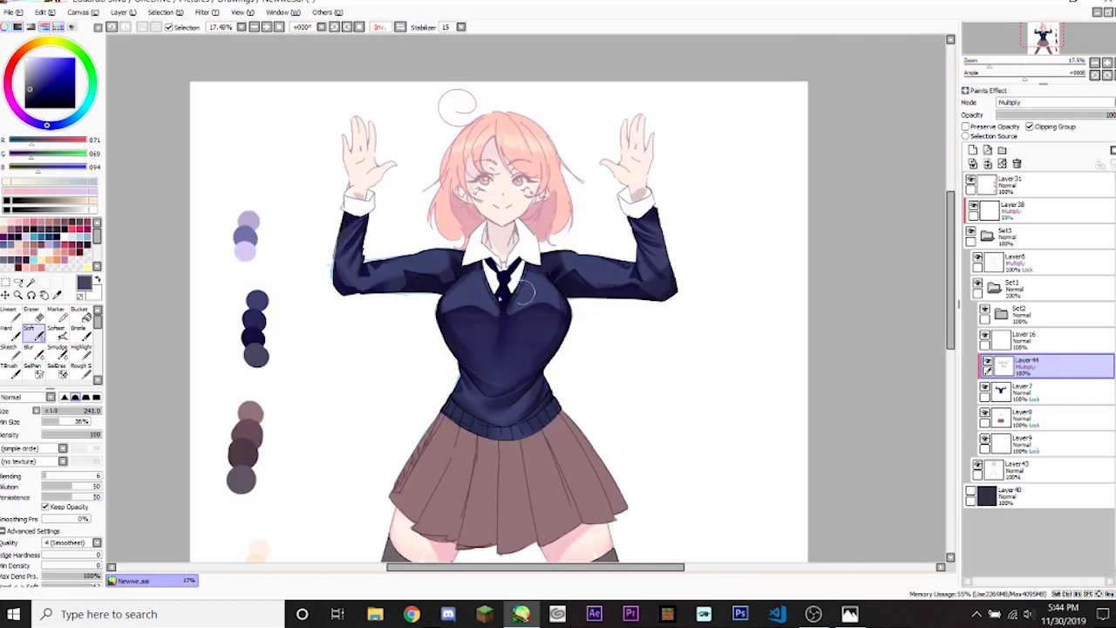
left_click(56, 329)
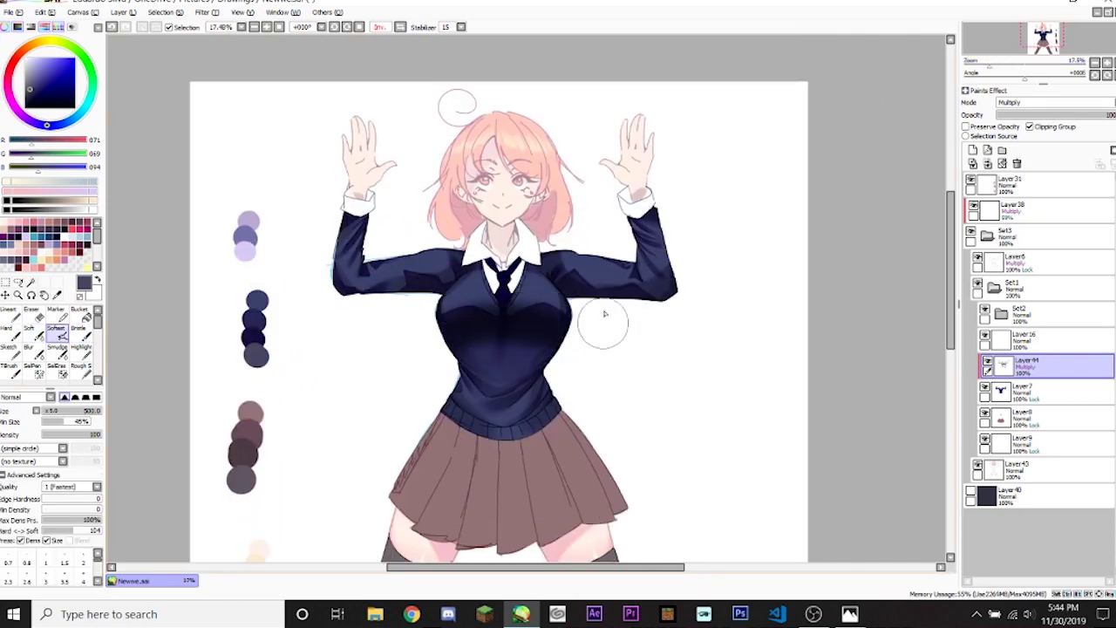
key("ctrl+z")
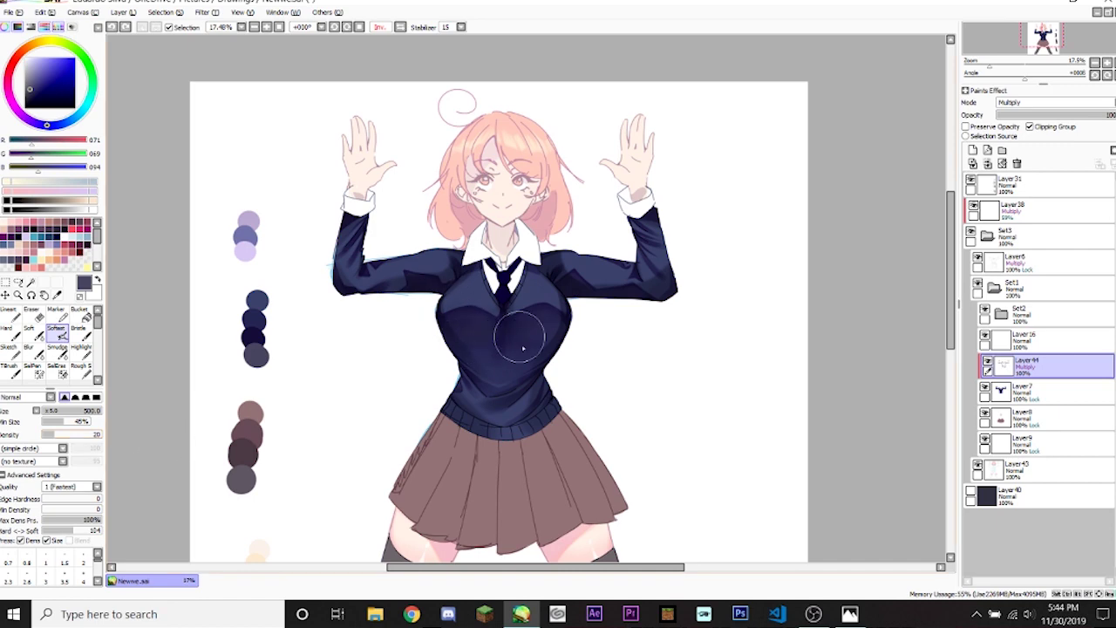
left_click_drag(1014, 116, 1012, 117)
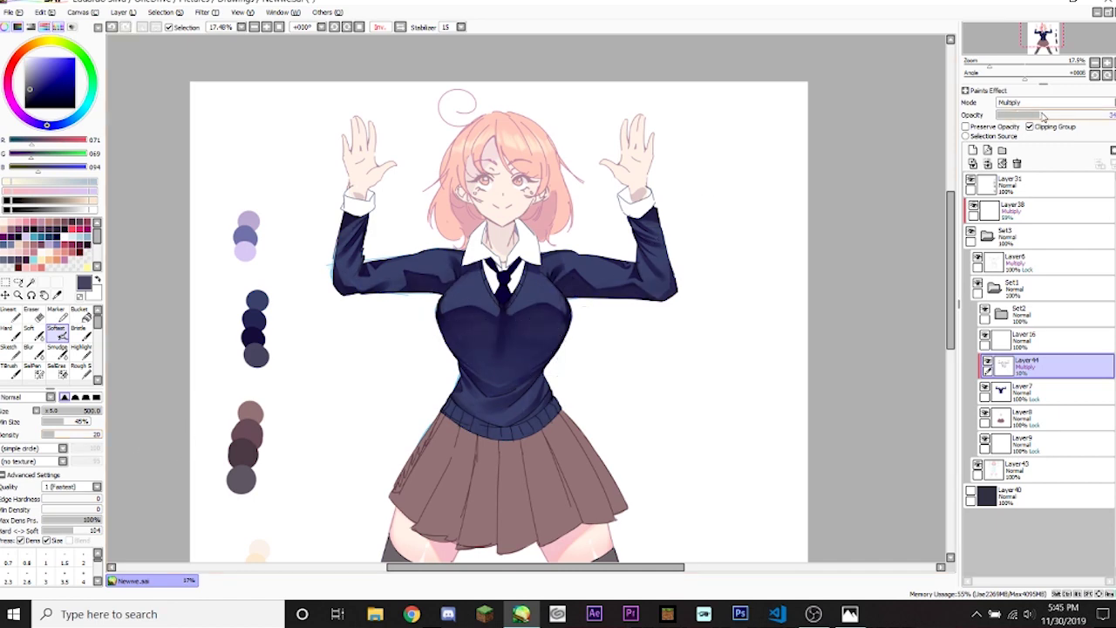
mouse_move(991, 67)
left_mouse_down()
mouse_move(1026, 83)
mouse_move(975, 64)
mouse_move(1001, 73)
left_mouse_up()
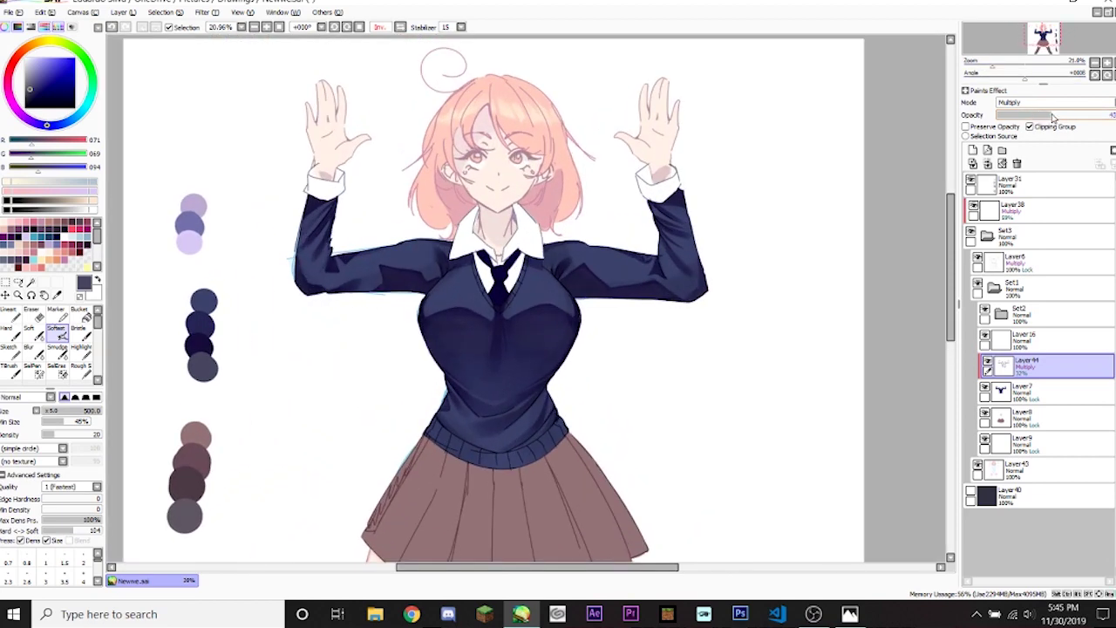
left_click(56, 348)
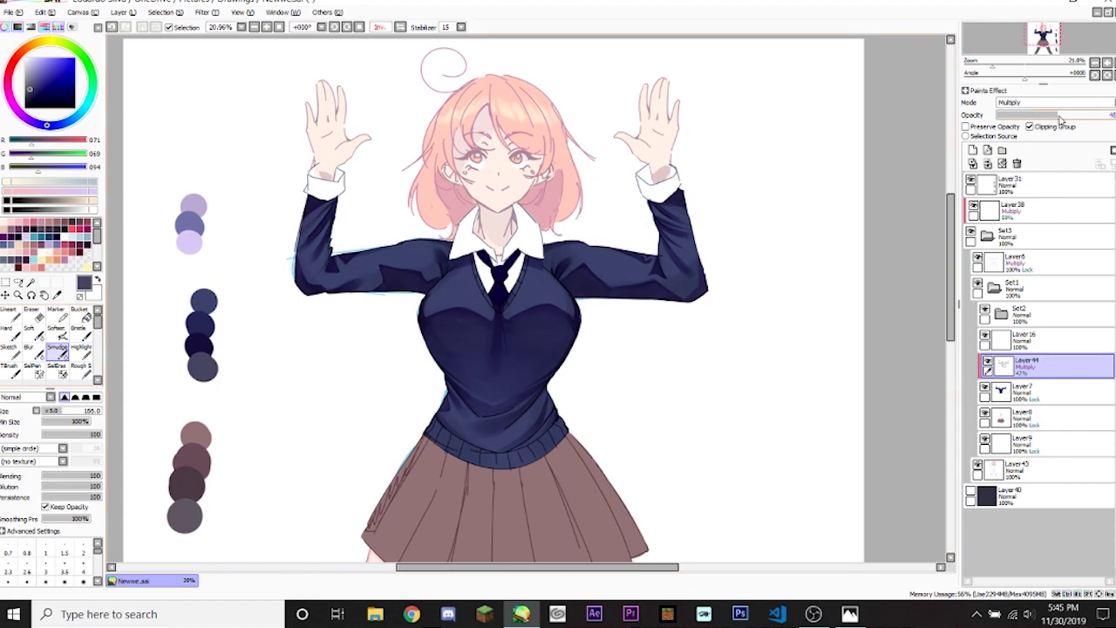
left_click_drag(1013, 69, 1014, 70)
Add a new clipped layer above the Multiply layer and set its blending mode to Lumi & Shade.
left_click(974, 150)
left_click(1047, 102)
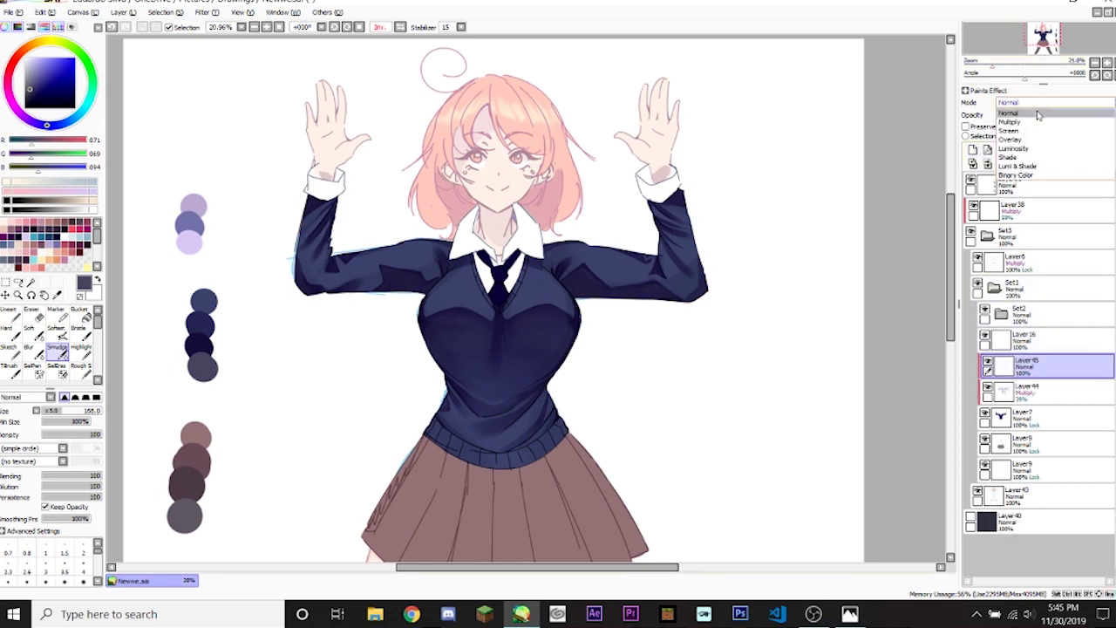
left_click(1038, 171)
Sample the pale cream palette swatch and paint glowing highlights on the bust and lower sweater with the Softest brush at density 42.
mouse_move(1005, 70)
left_mouse_down()
mouse_move(1022, 49)
mouse_move(1027, 66)
mouse_move(1036, 62)
left_mouse_up()
scroll(1019, 45, "down", 2)
left_click(330, 255, "alt")
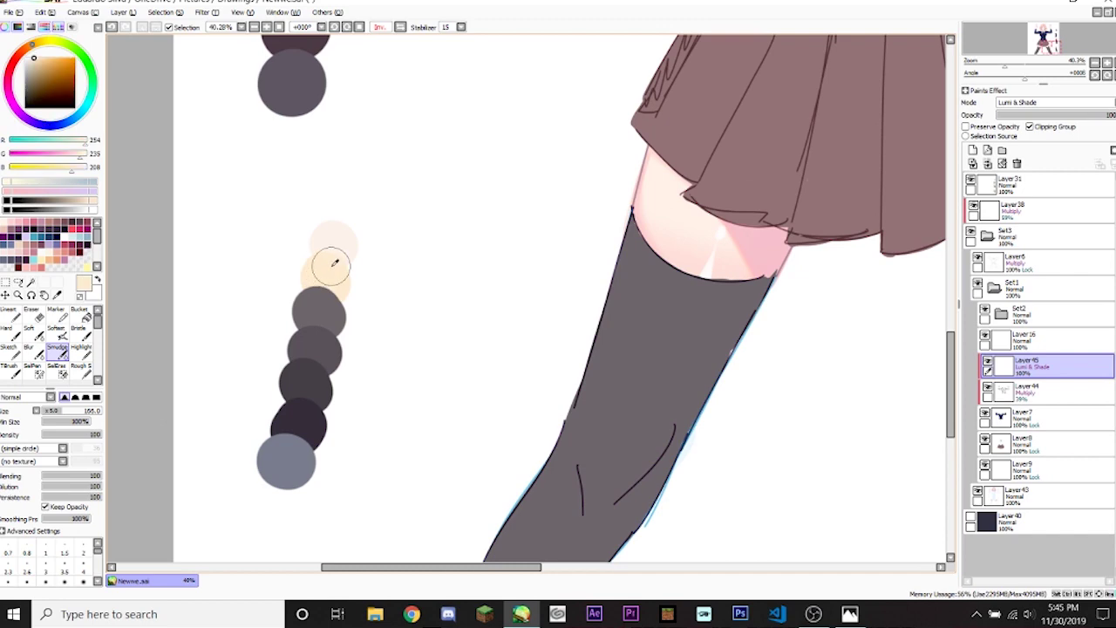
left_click(57, 332)
scroll(1011, 65, "down", 4)
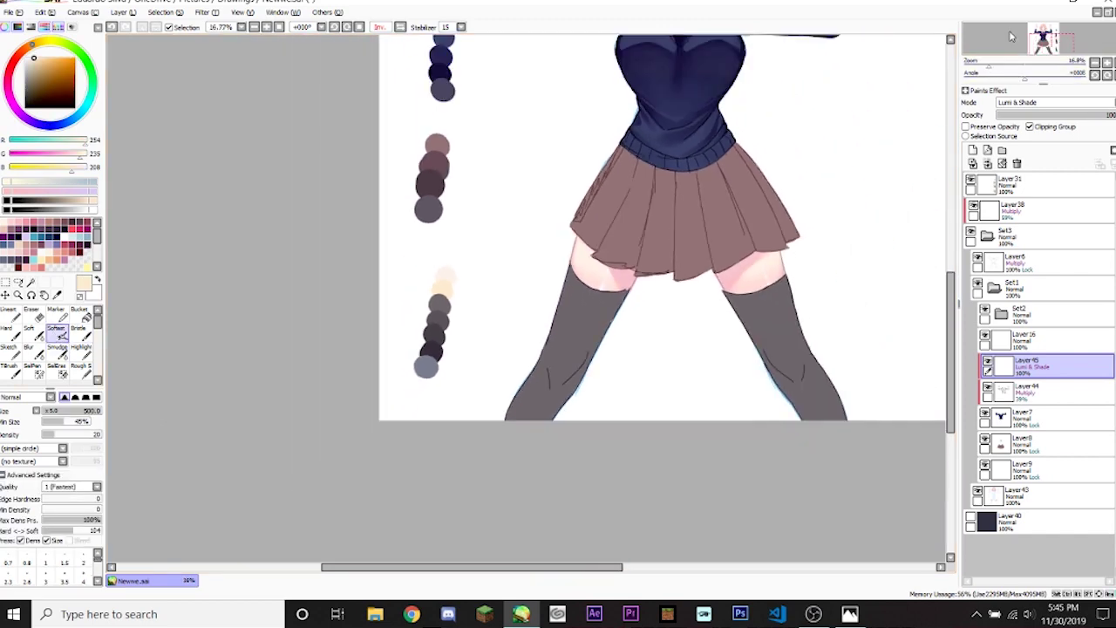
left_click_drag(1011, 65, 1011, 38)
scroll(1012, 38, "up", 3)
scroll(949, 63, "down", 2)
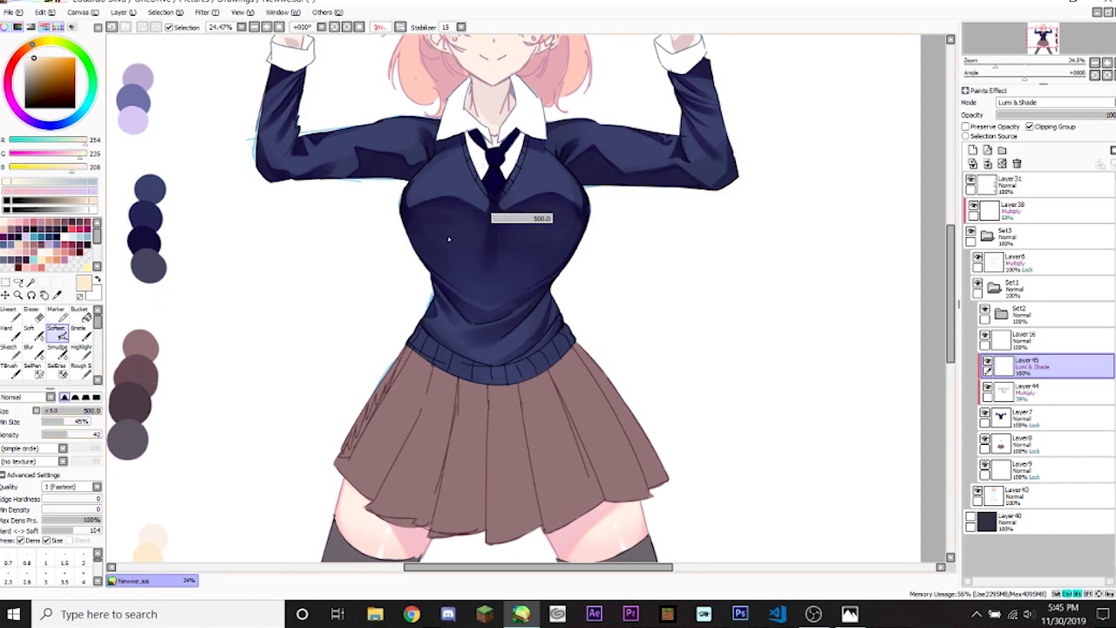
mouse_move(430, 234)
left_mouse_down()
mouse_move(480, 252)
mouse_move(499, 174)
mouse_move(436, 232)
mouse_move(497, 238)
mouse_move(432, 227)
mouse_move(452, 243)
mouse_move(530, 235)
mouse_move(522, 225)
mouse_move(568, 236)
mouse_move(514, 233)
mouse_move(518, 241)
mouse_move(565, 243)
mouse_move(528, 252)
mouse_move(580, 227)
mouse_move(428, 237)
mouse_move(423, 221)
mouse_move(490, 248)
mouse_move(484, 216)
mouse_move(531, 188)
mouse_move(421, 226)
mouse_move(408, 205)
mouse_move(473, 279)
mouse_move(455, 310)
mouse_move(501, 330)
mouse_move(589, 295)
mouse_move(541, 314)
left_mouse_up()
Brush the cream glow along the shadows of both sleeves, and reduce the Lumi & Shade layer's opacity to 10%.
scroll(513, 303, "up", 2)
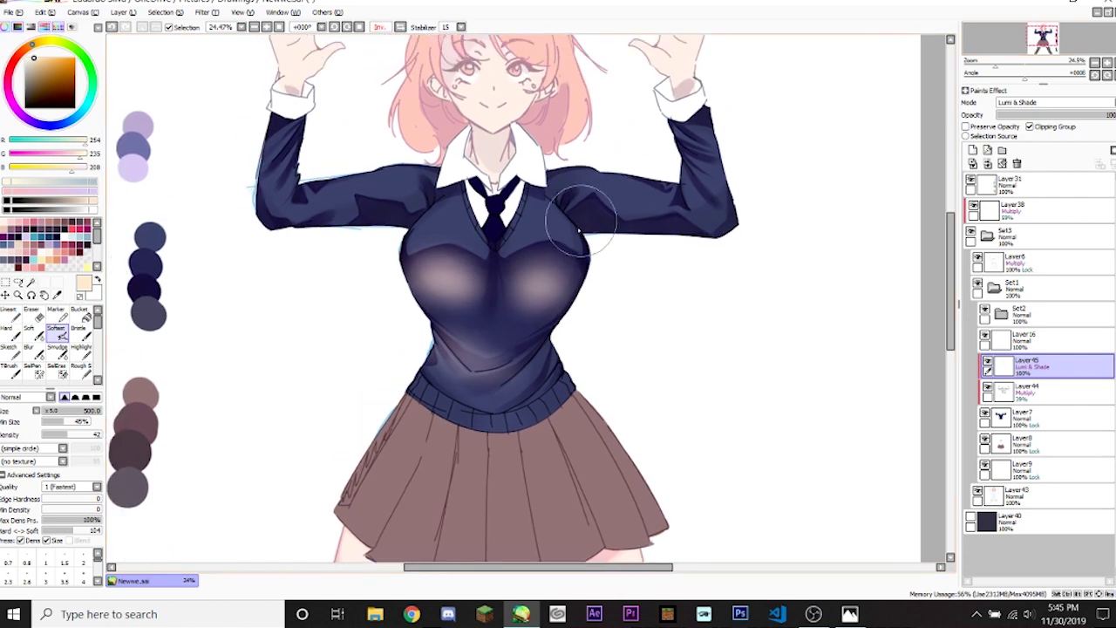
mouse_move(597, 236)
left_mouse_down()
mouse_move(701, 244)
mouse_move(728, 216)
mouse_move(584, 218)
mouse_move(724, 229)
left_mouse_up()
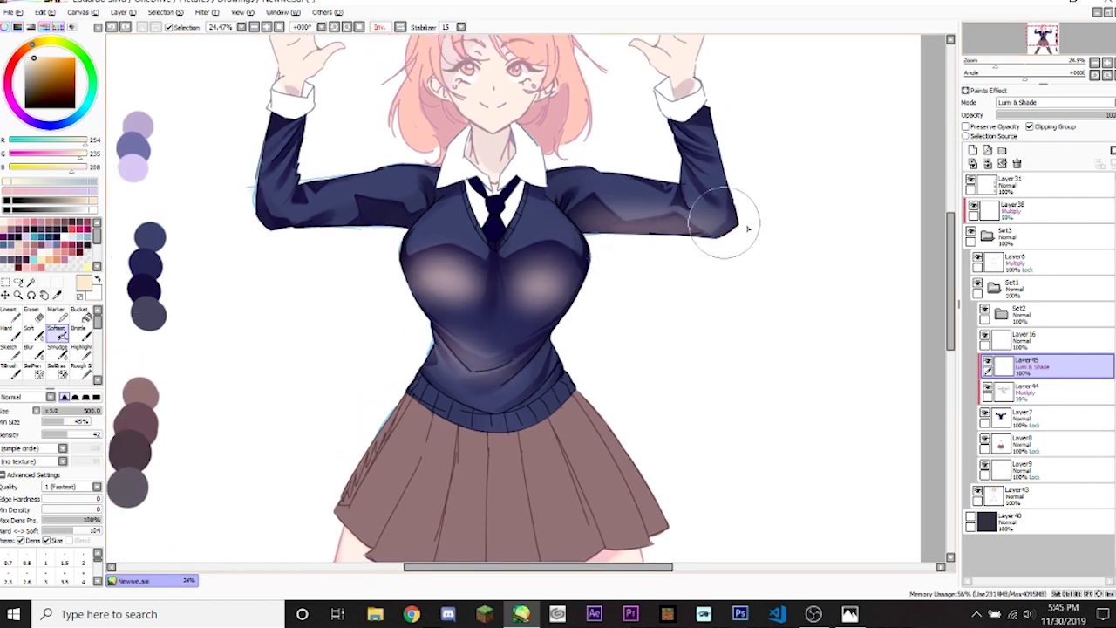
left_click_drag(295, 223, 410, 205)
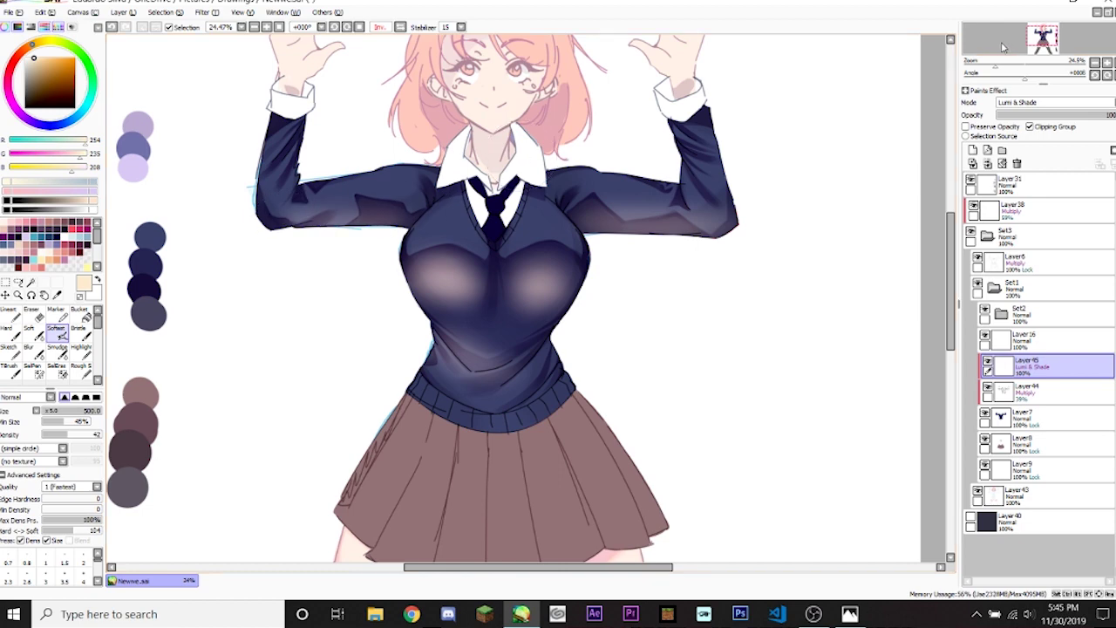
left_click_drag(1003, 48, 932, 31)
left_click_drag(634, 146, 653, 153)
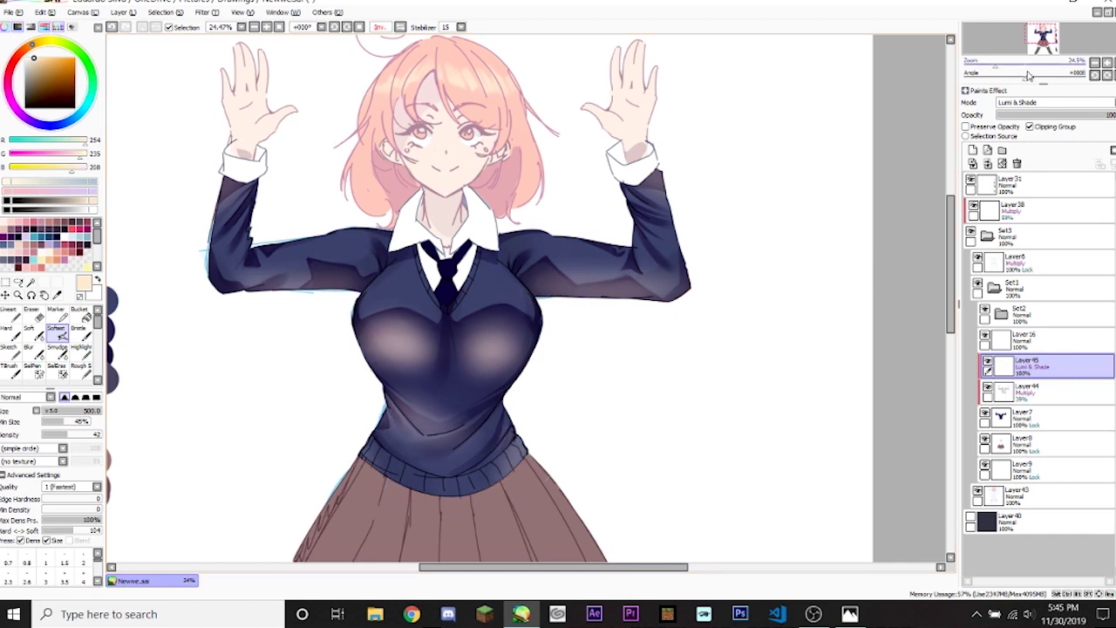
left_click_drag(1025, 120, 1001, 116)
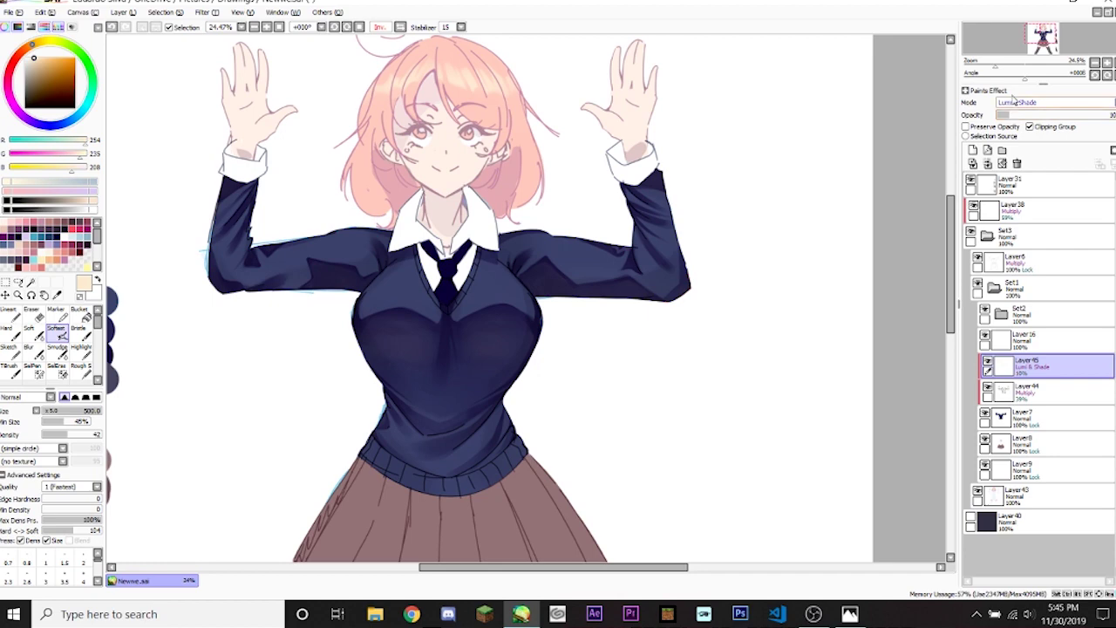
Set the Lumi & Shade layer's opacity to 13%.
left_click_drag(994, 69, 997, 73)
left_click(1026, 117)
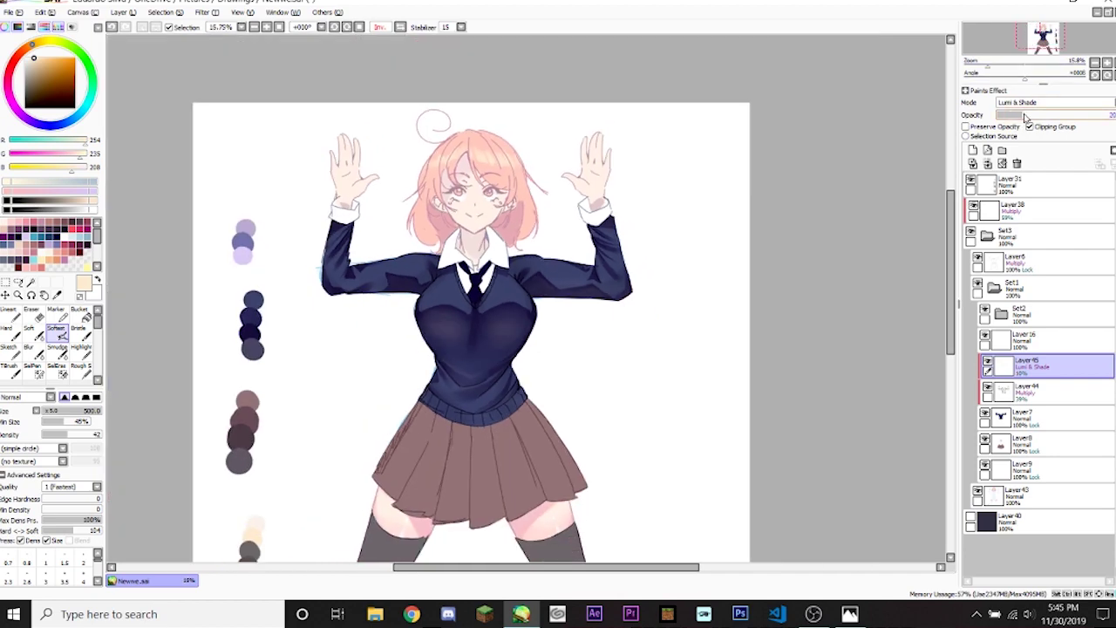
key("s")
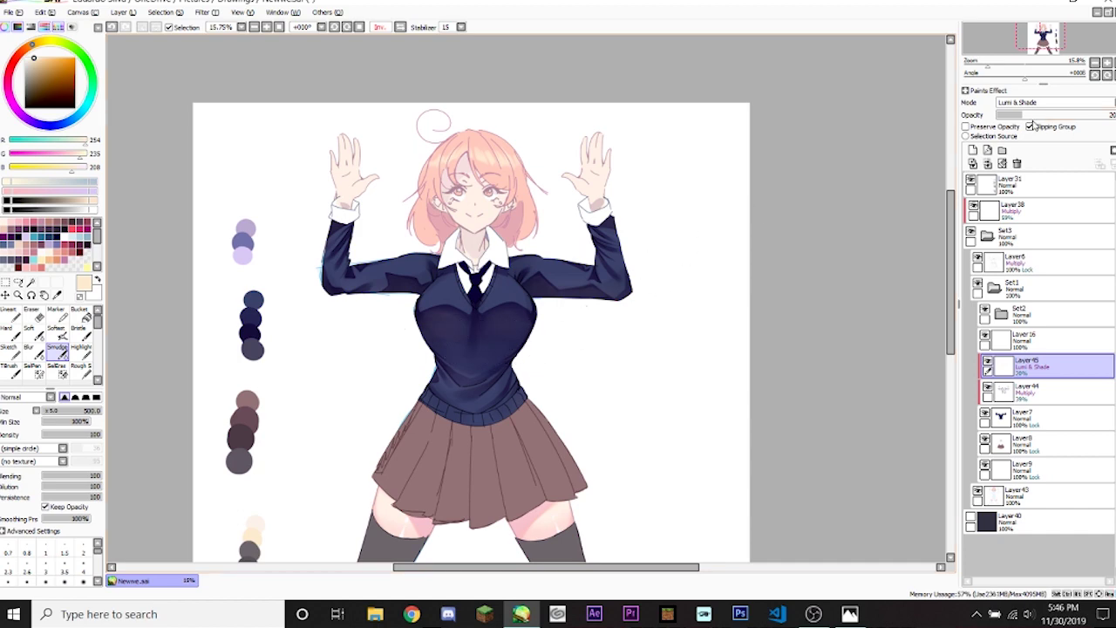
left_click_drag(1042, 117, 1016, 116)
scroll(1001, 57, "up", 3)
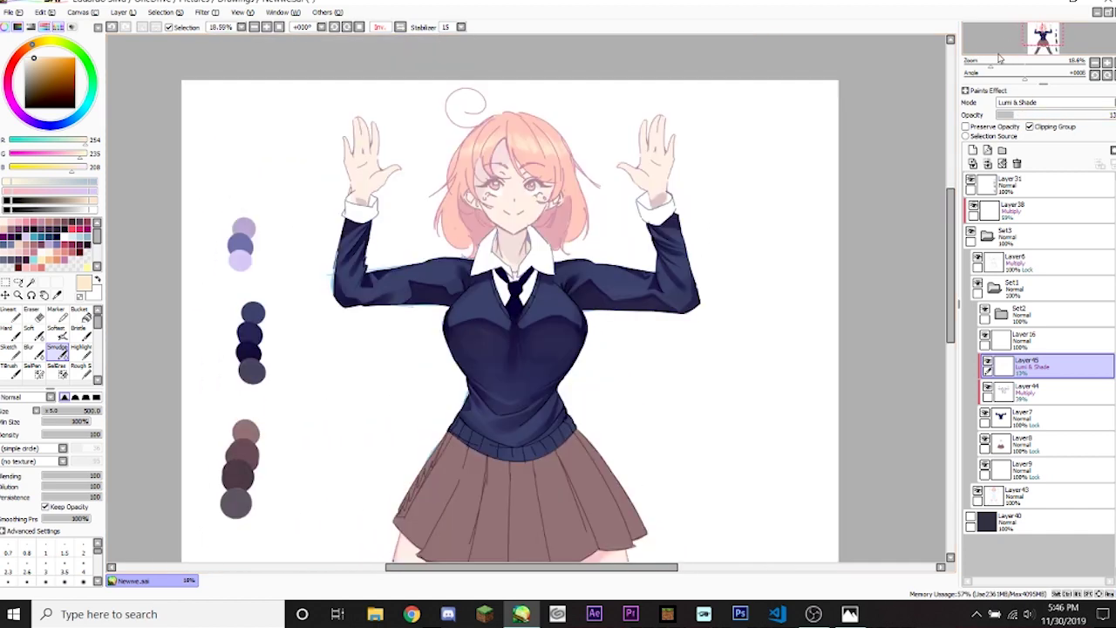
Add a new clipped Normal layer above the Lumi & Shade layer and choose light blue (RGB 99, 214, 255) with the Soft brush.
left_click(974, 150)
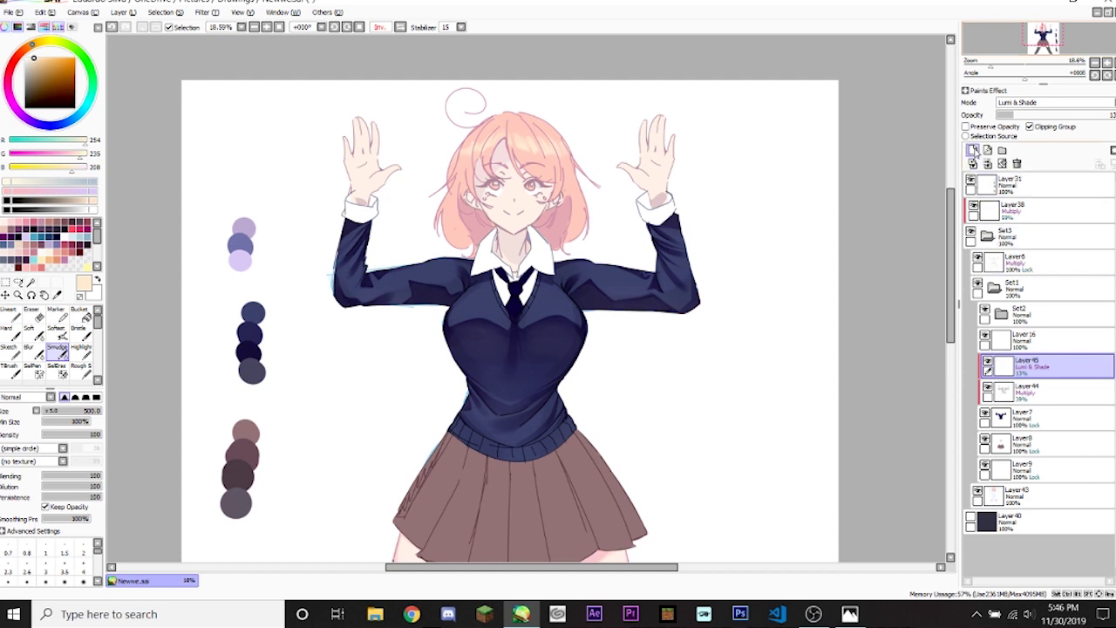
left_click(1051, 103)
left_click(1045, 104)
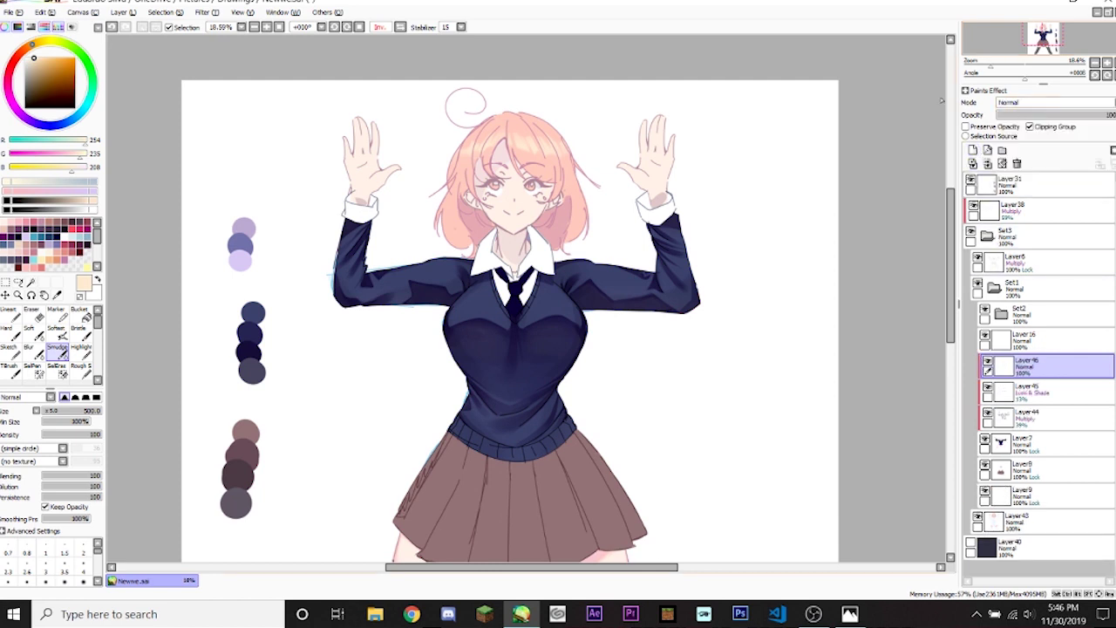
left_click(39, 245)
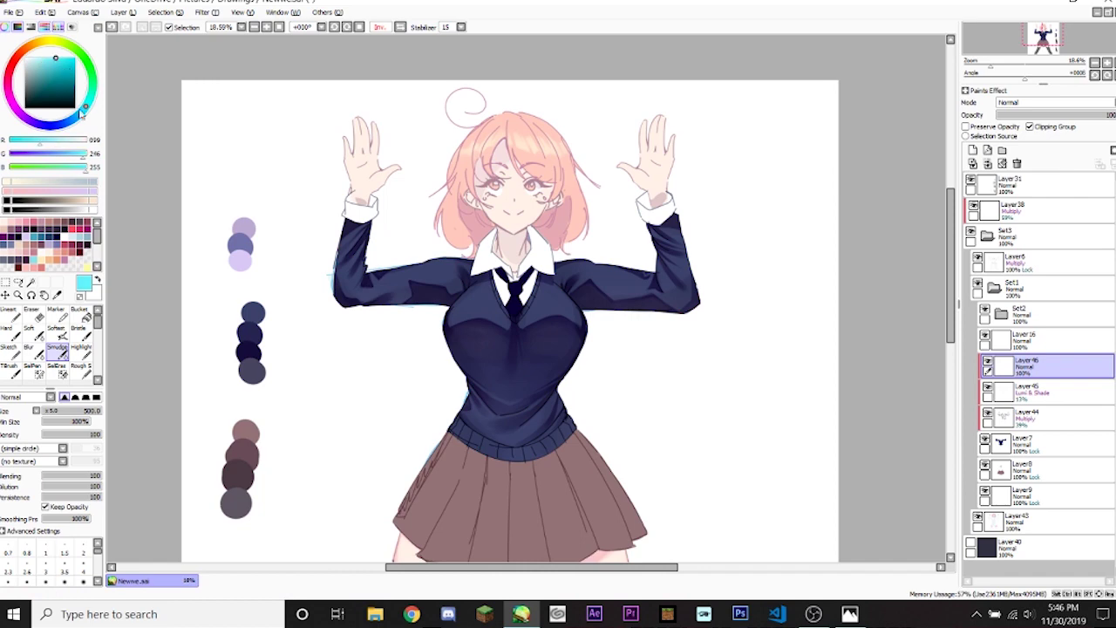
left_click_drag(81, 111, 78, 118)
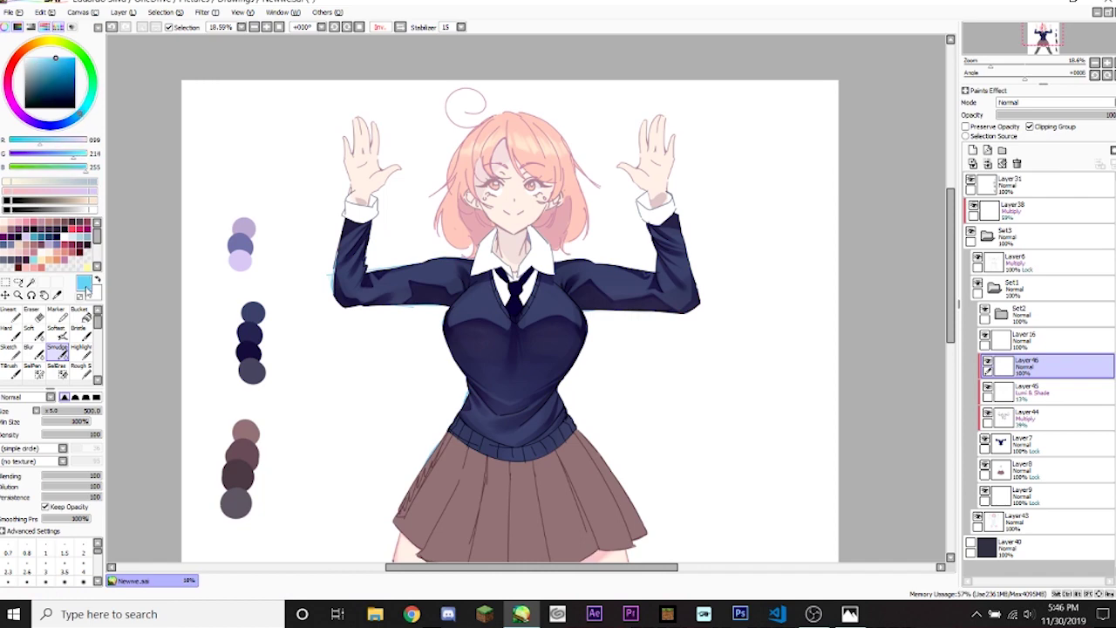
left_click(33, 331)
Paint a thin light blue rim light down both sides of the bust with the Soft brush at size 27.
mouse_move(987, 61)
left_mouse_down()
mouse_move(1010, 56)
mouse_move(1007, 40)
left_mouse_up()
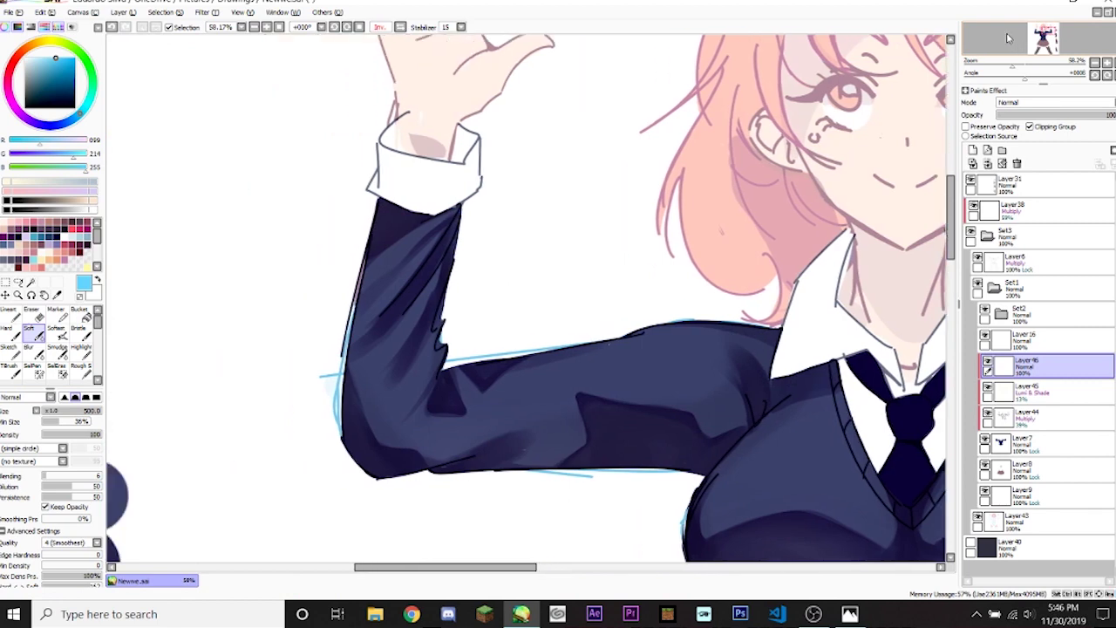
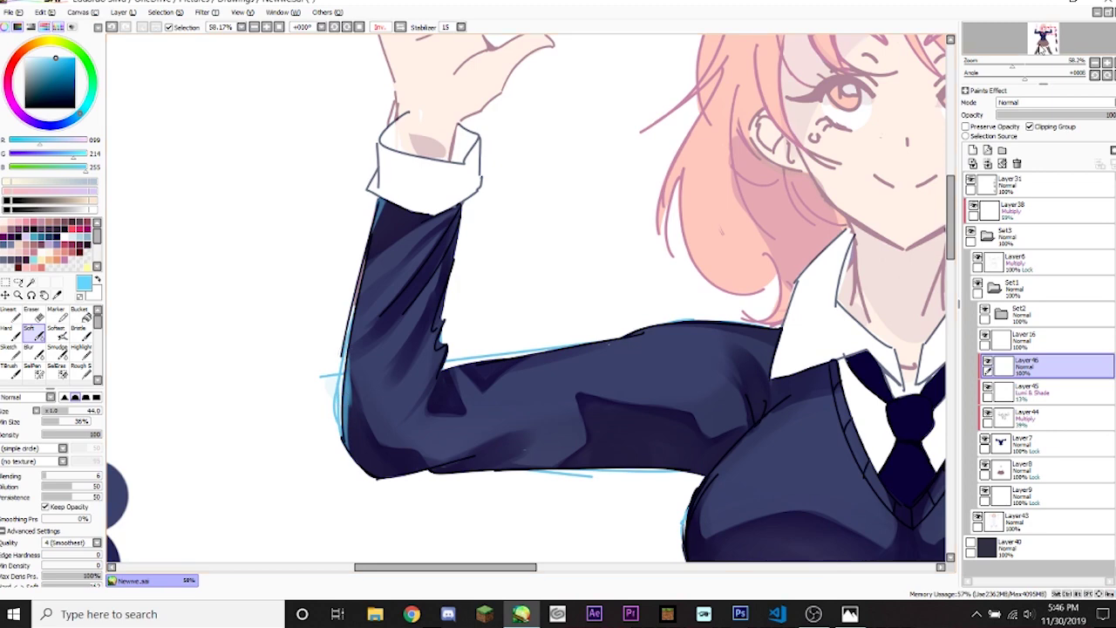
left_click_drag(1039, 48, 1067, 35)
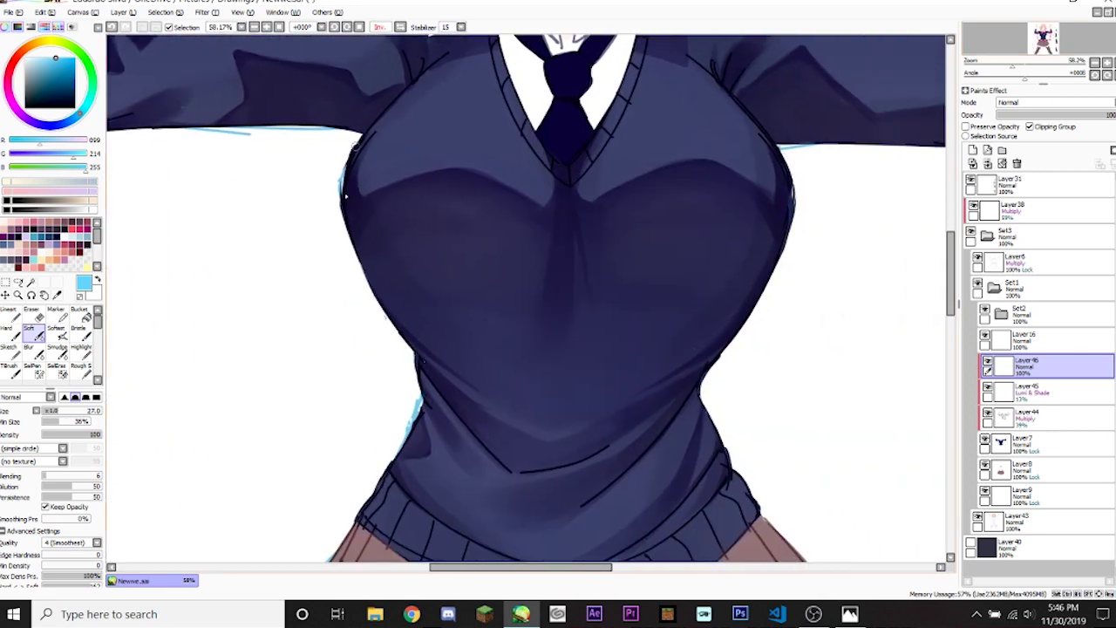
mouse_move(345, 157)
left_mouse_down()
mouse_move(395, 309)
mouse_move(349, 198)
mouse_move(397, 322)
left_mouse_up()
key("ctrl+z")
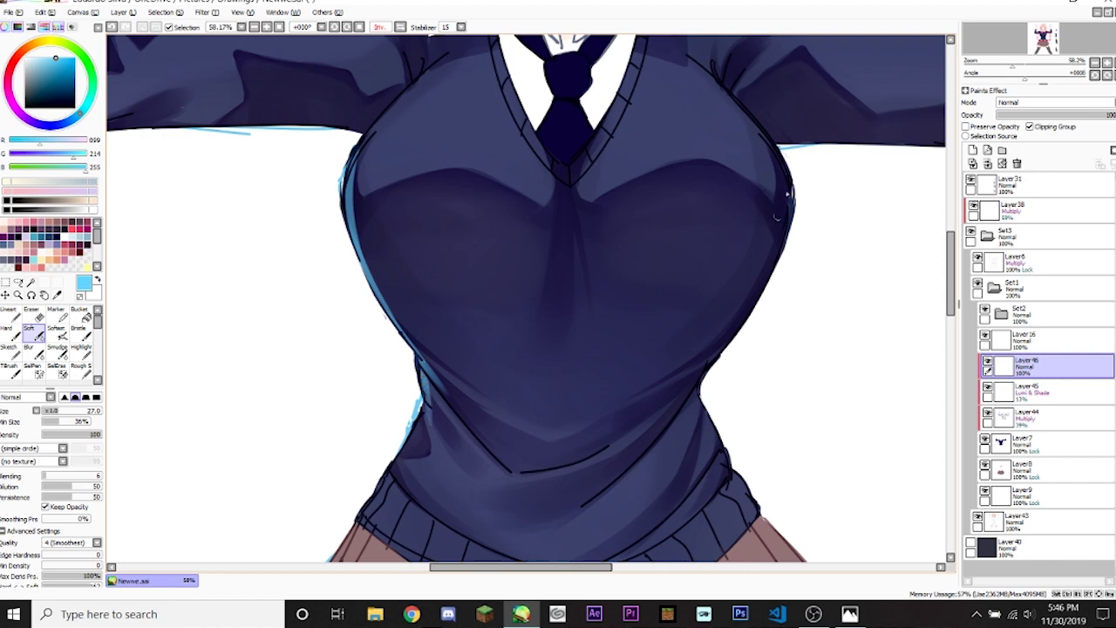
left_click_drag(786, 150, 766, 276)
mouse_move(737, 327)
left_mouse_down()
mouse_move(675, 412)
mouse_move(703, 386)
mouse_move(705, 442)
mouse_move(701, 382)
mouse_move(718, 434)
mouse_move(699, 382)
mouse_move(665, 428)
left_mouse_up()
Paint the light blue rim light along both side edges of the sweater's waist and ribbed hem.
left_click(1024, 57)
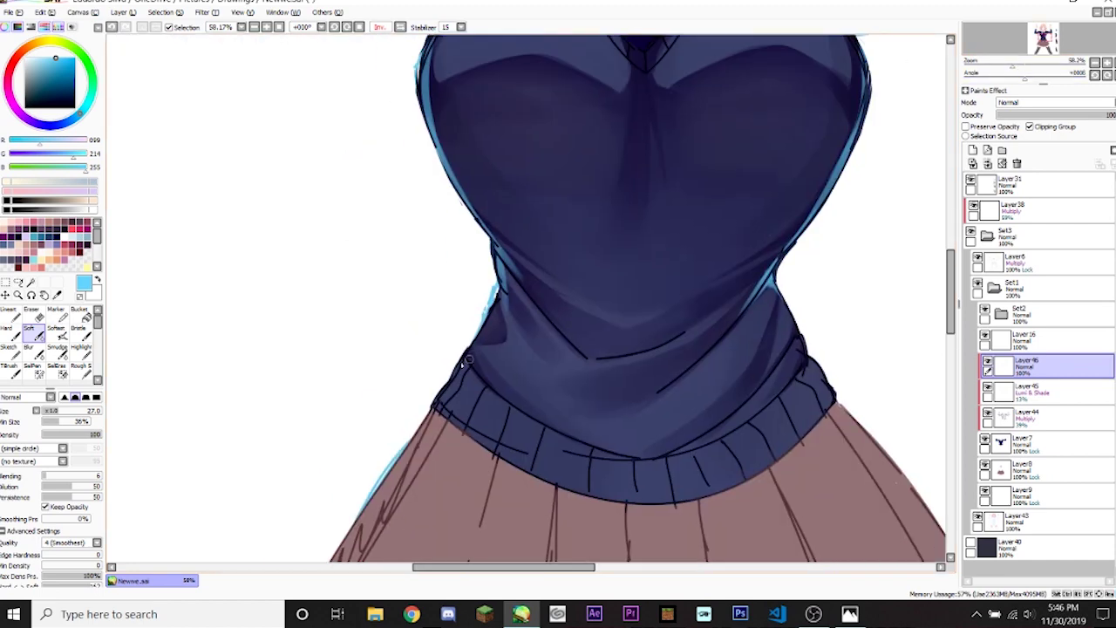
left_click_drag(445, 390, 435, 412)
left_click_drag(806, 358, 828, 411)
left_click_drag(783, 299, 820, 389)
left_click_drag(788, 350, 811, 377)
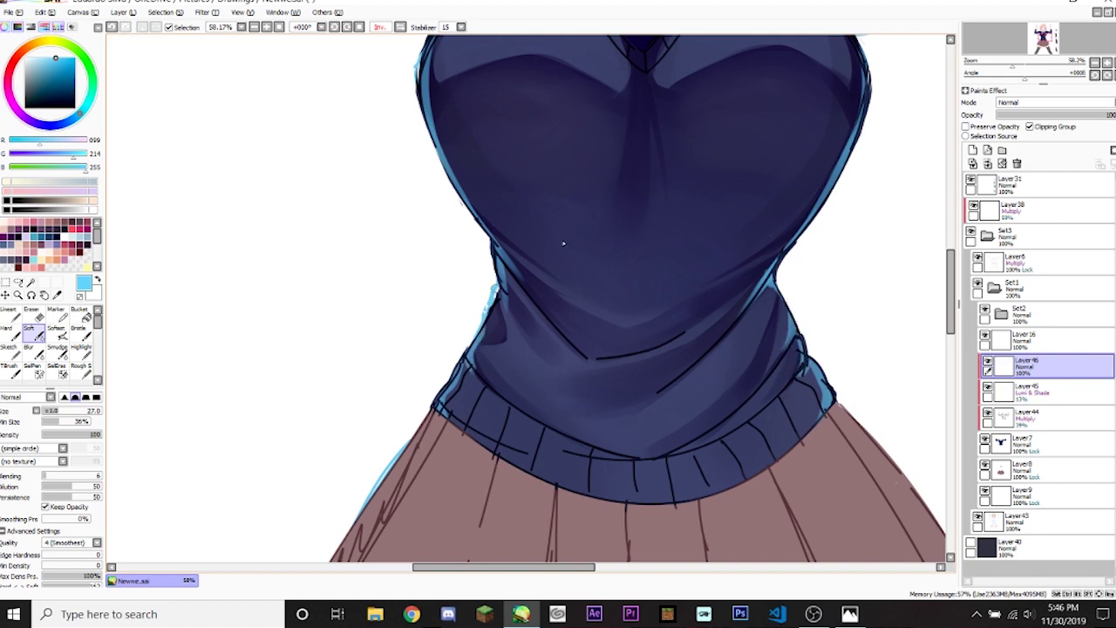
Paint the light blue rim on the right-hand shoulder beside the collar and along that forearm's inner edge below the cuff.
left_click_drag(1051, 66, 999, 66)
scroll(998, 66, "down", 1)
scroll(1000, 52, "up", 4)
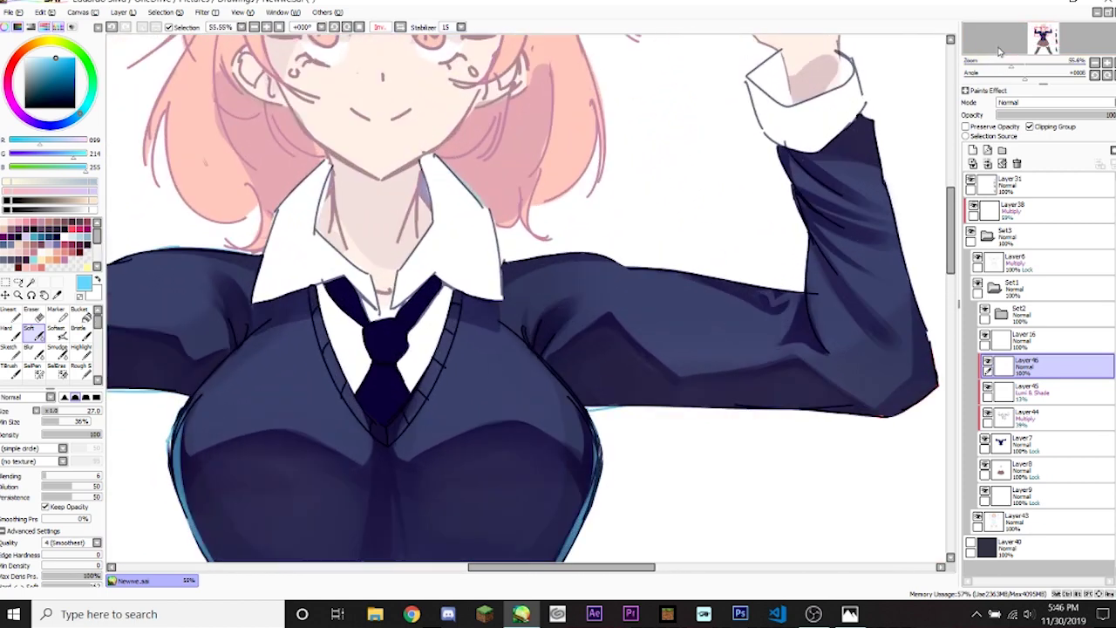
mouse_move(501, 265)
left_mouse_down()
mouse_move(558, 260)
mouse_move(539, 261)
left_mouse_up()
key("ctrl+z")
left_click(1044, 42)
left_click_drag(489, 291, 514, 350)
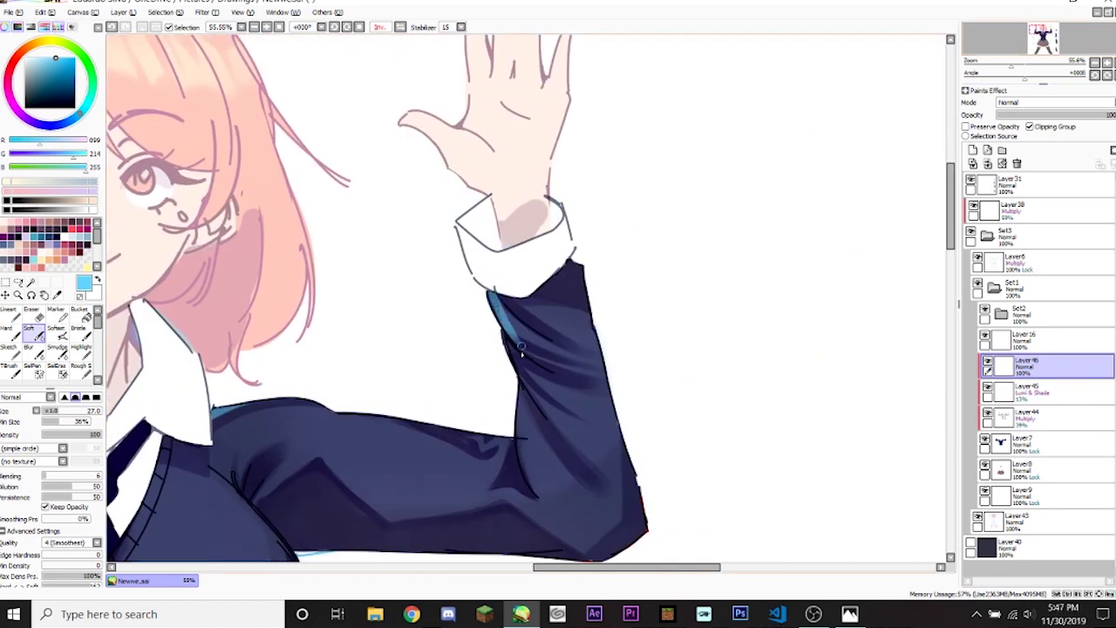
key("ctrl+z")
mouse_move(489, 293)
left_mouse_down()
mouse_move(534, 374)
mouse_move(528, 393)
left_mouse_up()
key("ctrl+z")
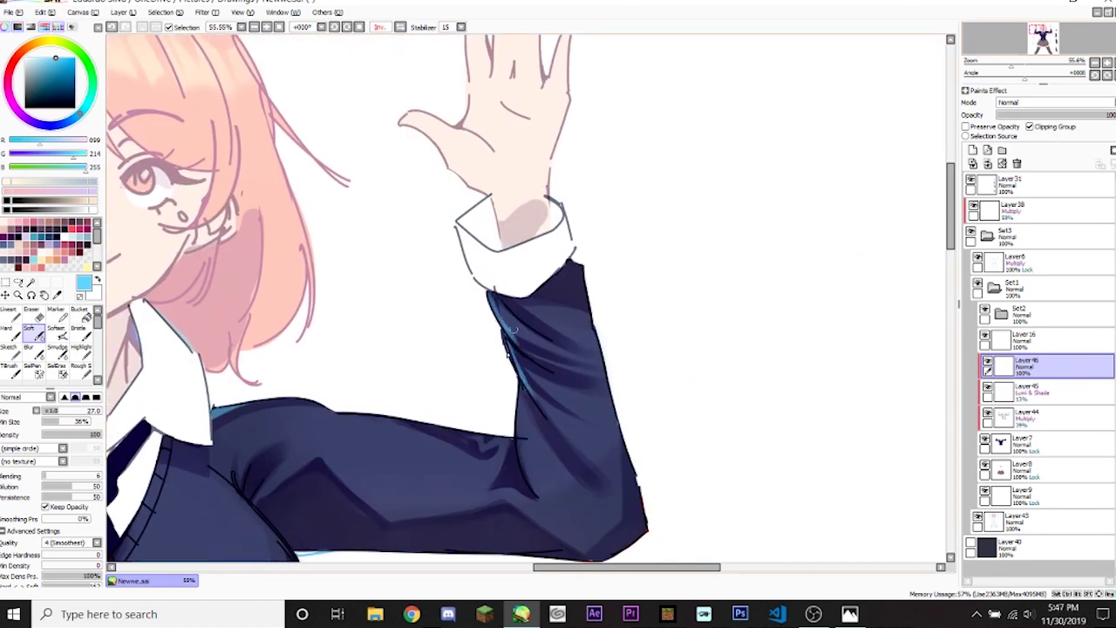
Try a light blue rim stroke along the upper edge of the right-hand upper sleeve, comparing it before undoing it.
mouse_move(397, 418)
left_mouse_down()
mouse_move(465, 439)
mouse_move(421, 435)
mouse_move(515, 442)
left_mouse_up()
key("ctrl+z")
key("ctrl+z")
left_click_drag(399, 413, 511, 440)
left_click(1011, 50)
left_click_drag(1012, 50, 923, 121)
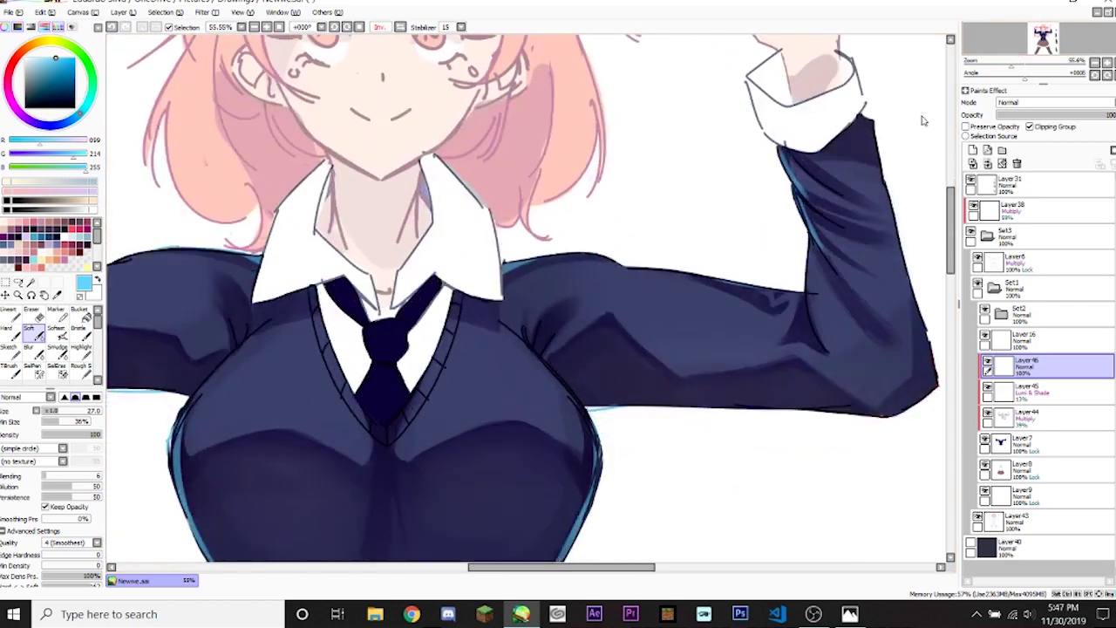
key("ctrl+z")
key("ctrl+y")
key("ctrl+z")
Paint the light blue rim light along the underside of the left-hand upper sleeve.
left_click_drag(1044, 41, 1049, 39)
key("h")
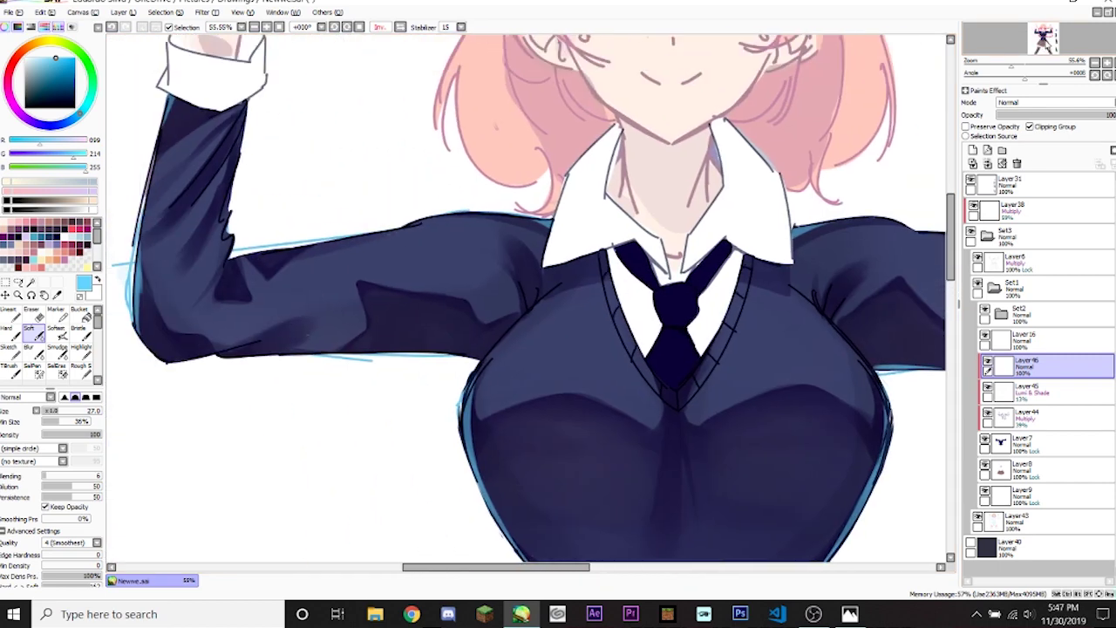
mouse_move(471, 358)
left_mouse_down()
mouse_move(161, 379)
mouse_move(336, 359)
left_mouse_up()
Hide Layer43 with the head and hands, and set the rim light layer's opacity to 75%.
left_click(1038, 116)
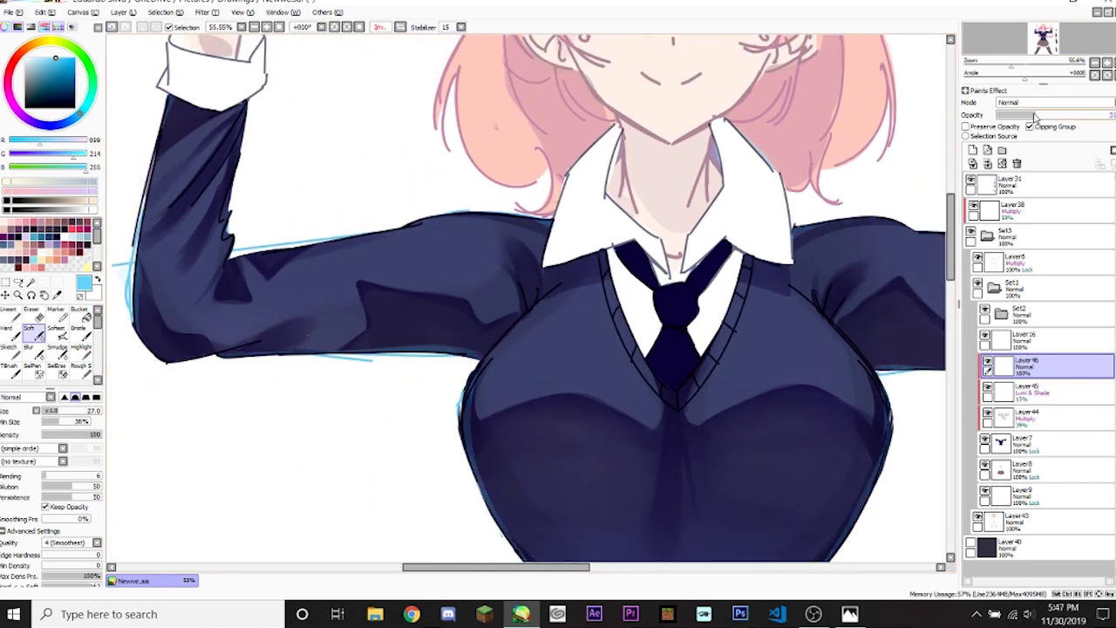
left_click(1029, 115)
left_click(997, 61)
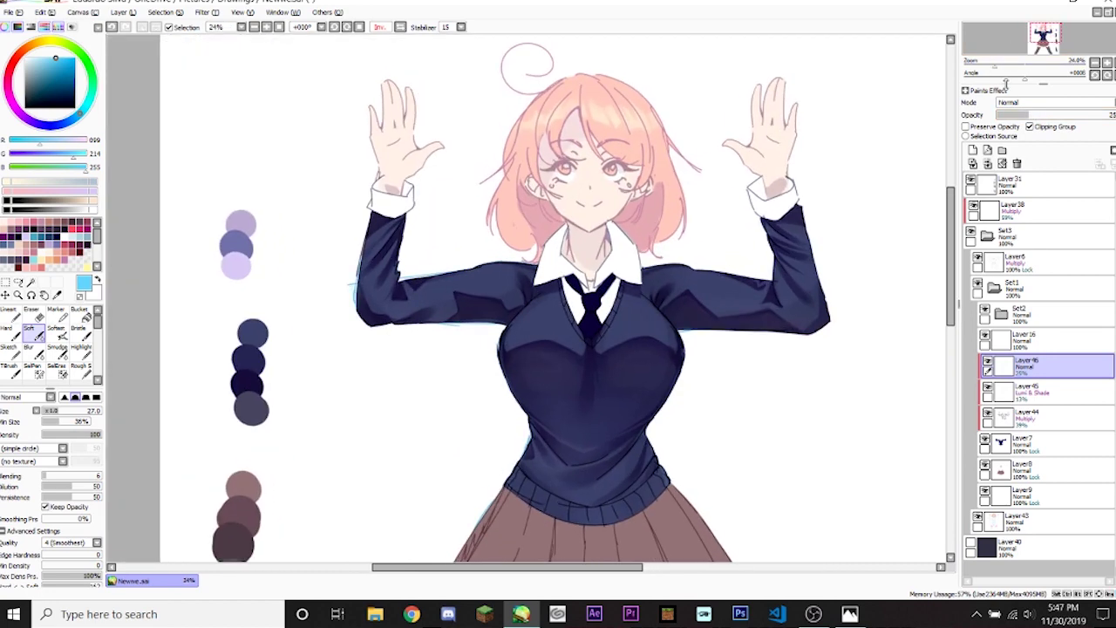
left_click(977, 518)
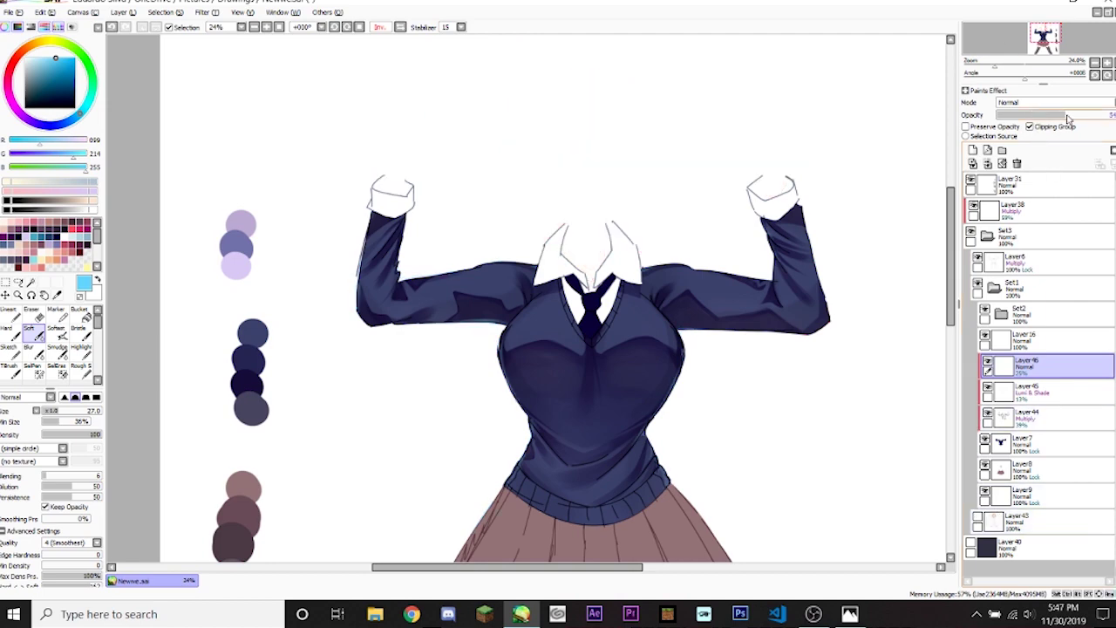
left_click_drag(1068, 117, 1092, 119)
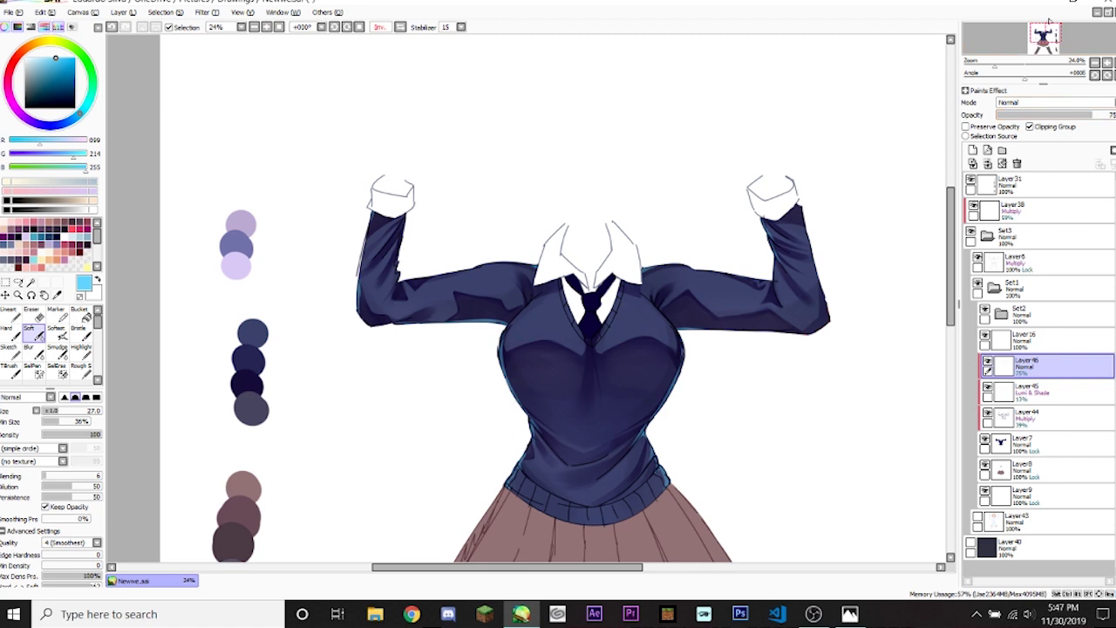
Try reinforcing the light blue rim along the outer edges of the bust, undoing the strokes.
left_click_drag(1049, 23, 1052, 38)
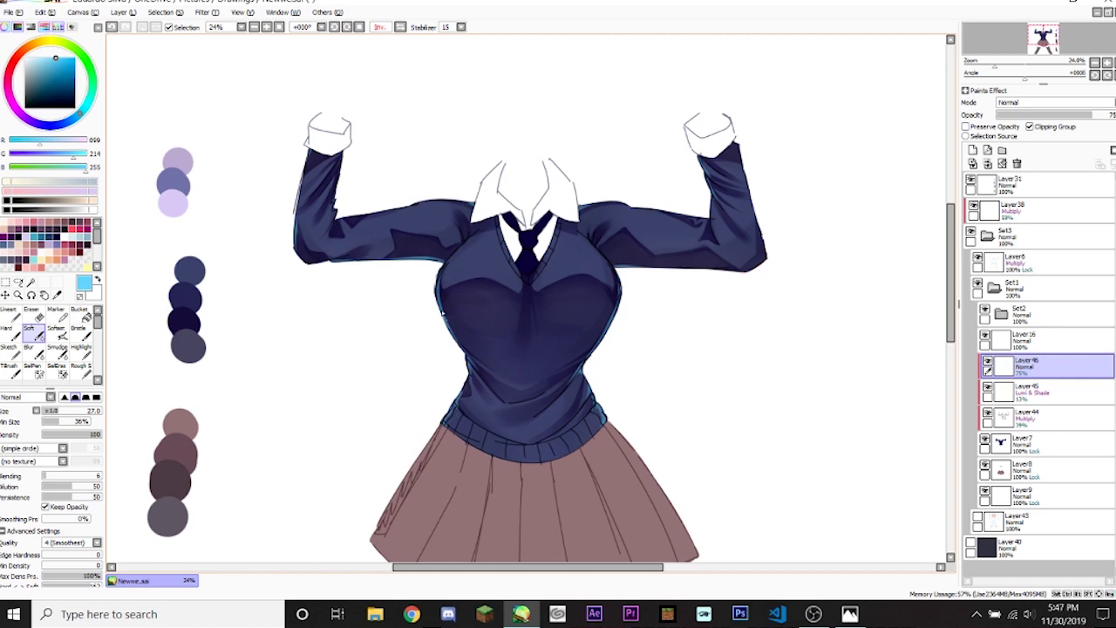
left_click_drag(439, 292, 447, 334)
key("ctrl+z")
left_click_drag(438, 288, 441, 311)
mouse_move(616, 335)
left_mouse_down()
mouse_move(611, 281)
mouse_move(624, 292)
left_mouse_up()
key("ctrl+z")
key("ctrl+z")
Try light blue rim strokes on the upper bust edges near both armpits and the shoulder, undoing each one.
left_click_drag(600, 253, 622, 289)
left_click_drag(599, 246, 619, 290)
key("ctrl+z")
key("ctrl+z")
key("ctrl+z")
left_click_drag(584, 229, 589, 232)
key("ctrl+z")
left_click_drag(461, 244, 438, 288)
key("ctrl+z")
Paint the light blue rim from the bust's left-hand edge down towards the waist, redoing the stroke once.
left_click_drag(441, 301, 475, 365)
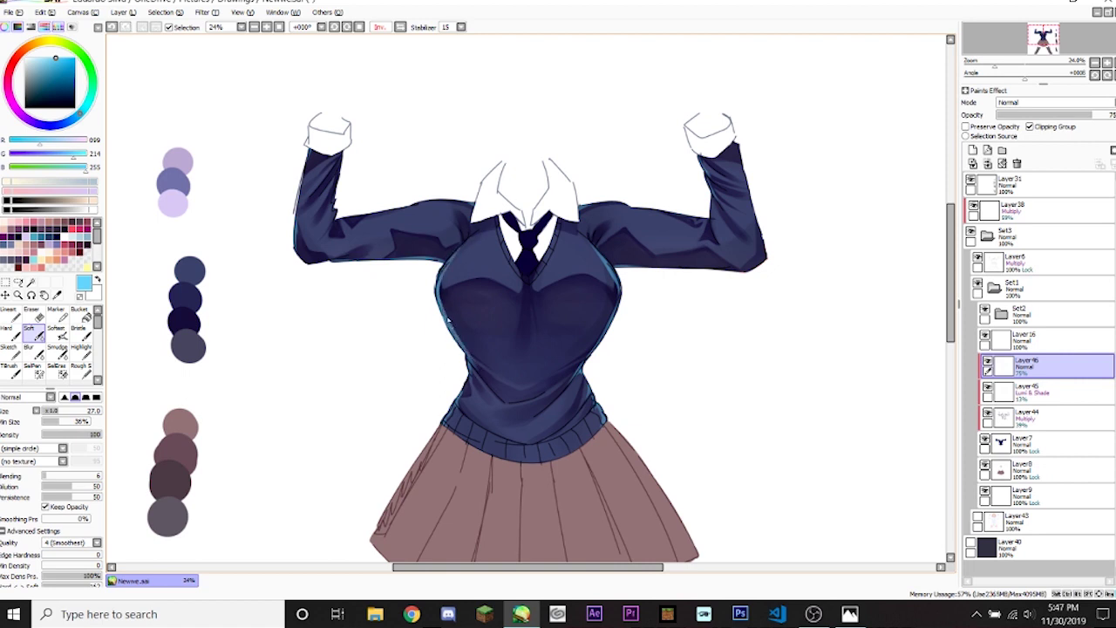
key("ctrl+z")
left_click_drag(441, 310, 469, 354)
Add light blue rim strokes to the right-hand forearm and left-hand elbow, and set the rim light layer's opacity to 56%.
left_click_drag(1055, 115, 1075, 125)
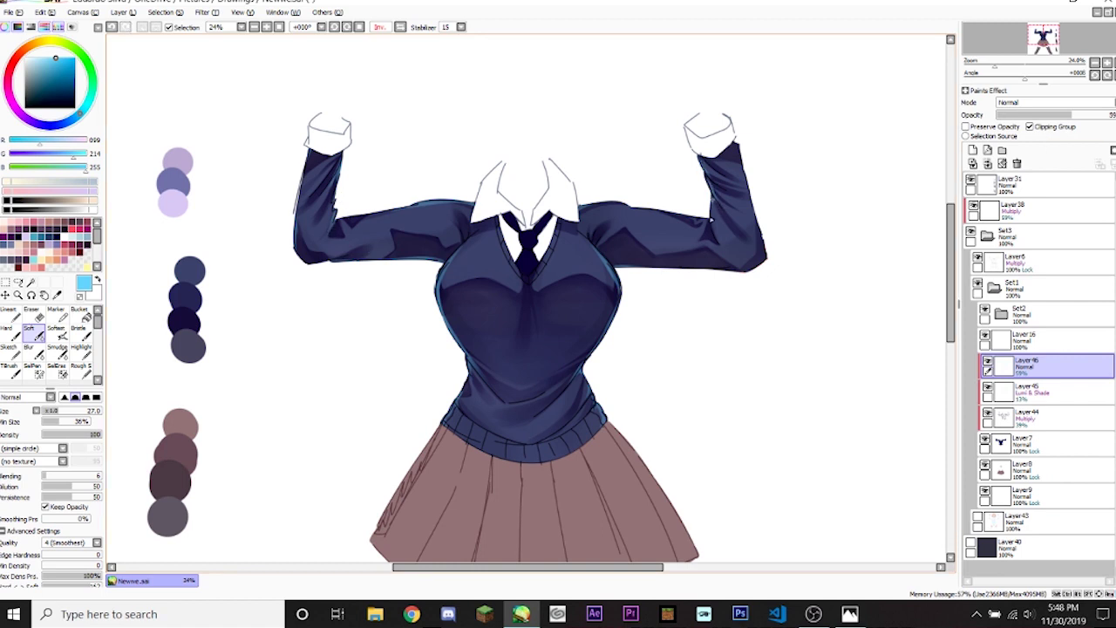
left_click_drag(710, 213, 692, 162)
left_click_drag(314, 271, 296, 248)
mouse_move(1069, 115)
left_mouse_down()
mouse_move(1085, 115)
mouse_move(1068, 117)
left_mouse_up()
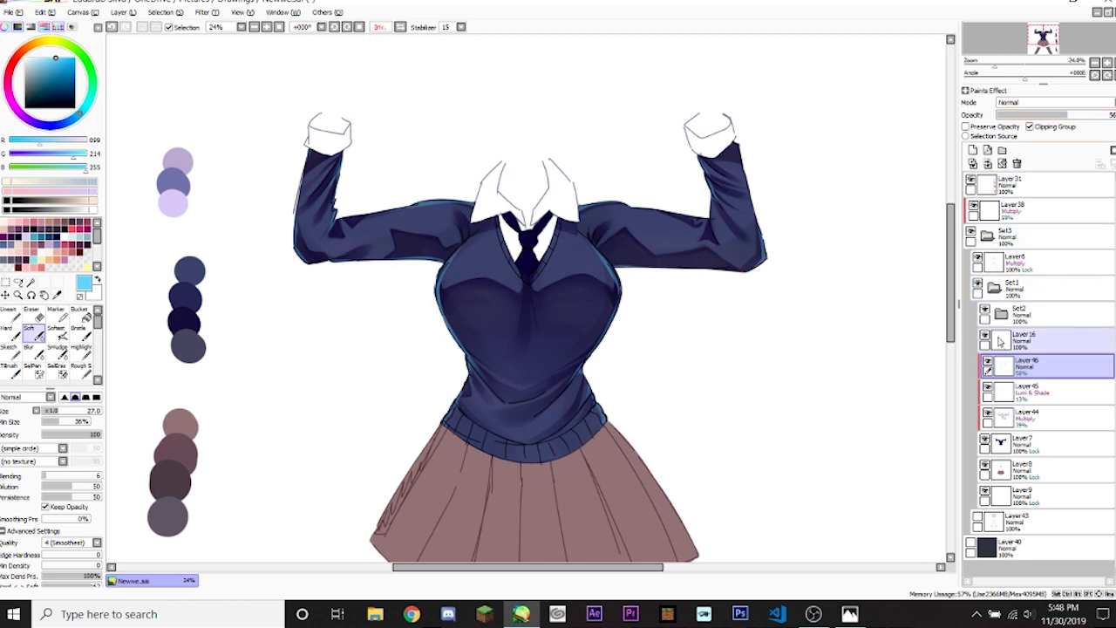
Expand the Set2 layer folder to show its contents.
left_click(994, 288)
left_click(980, 312)
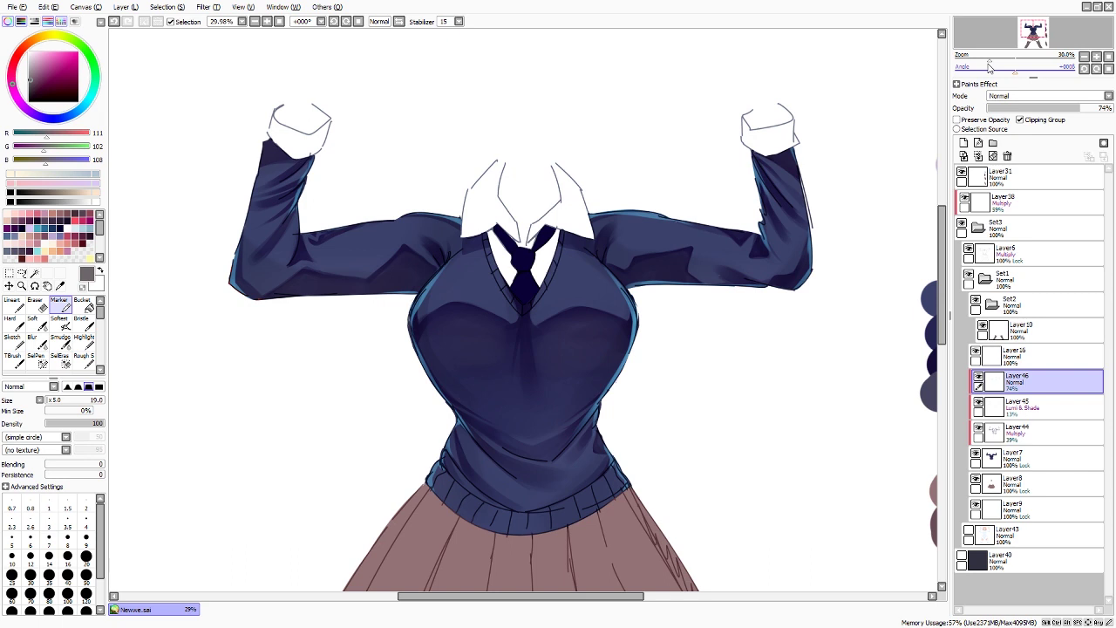
mouse_move(989, 67)
left_mouse_down()
mouse_move(975, 61)
mouse_move(1003, 55)
mouse_move(994, 56)
left_mouse_up()
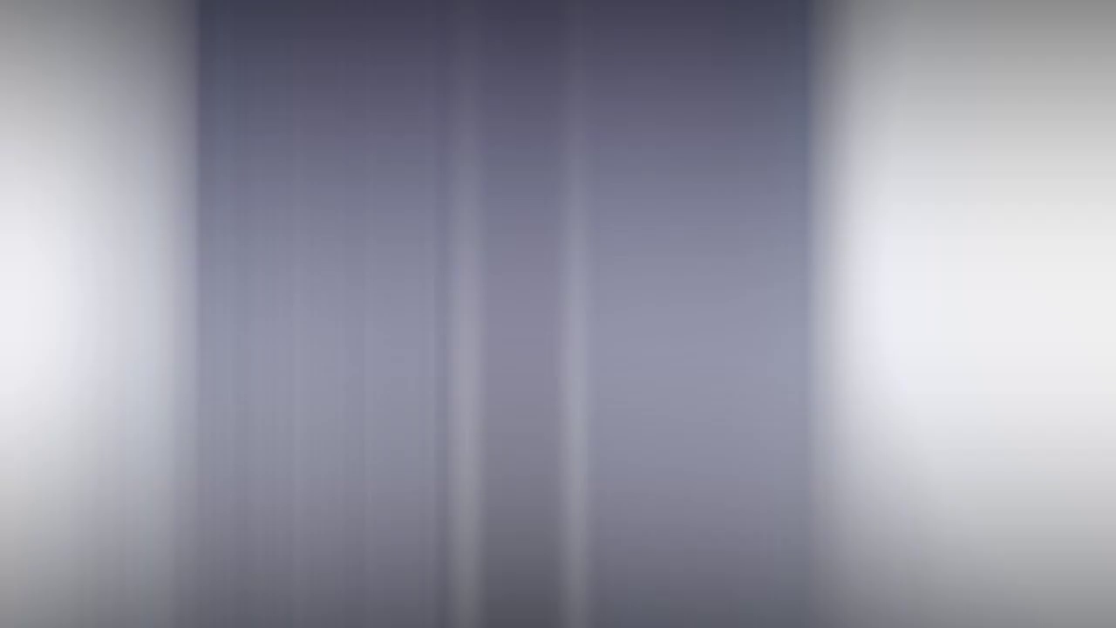